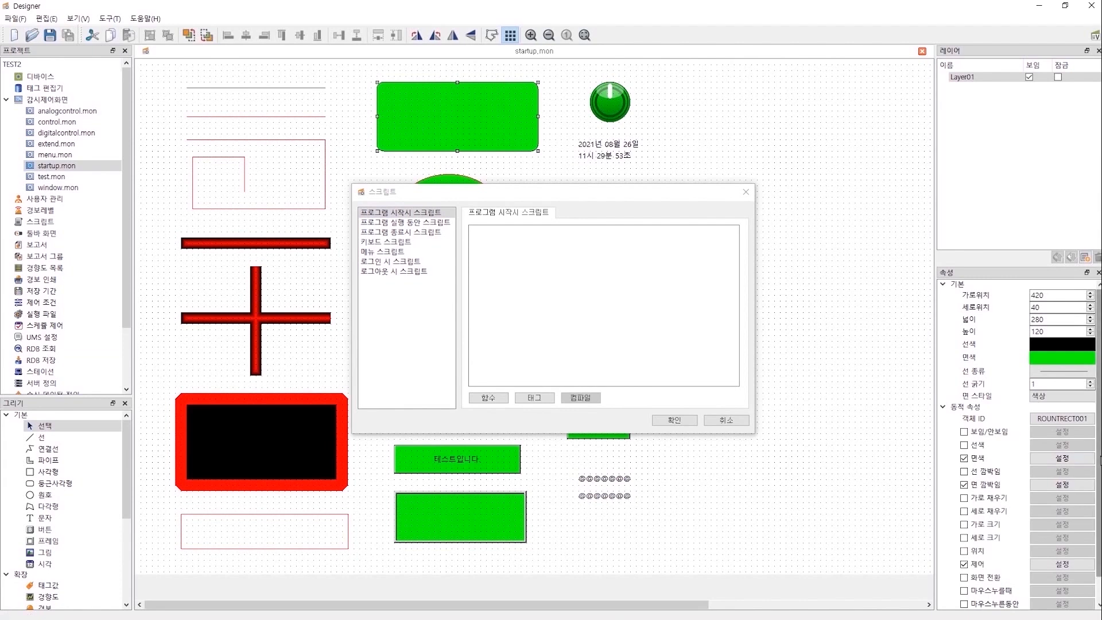
# Reposition the script window and browse the program-start, while-running and program-exit script categories.
pyautogui.scroll(-1, 978, 564)
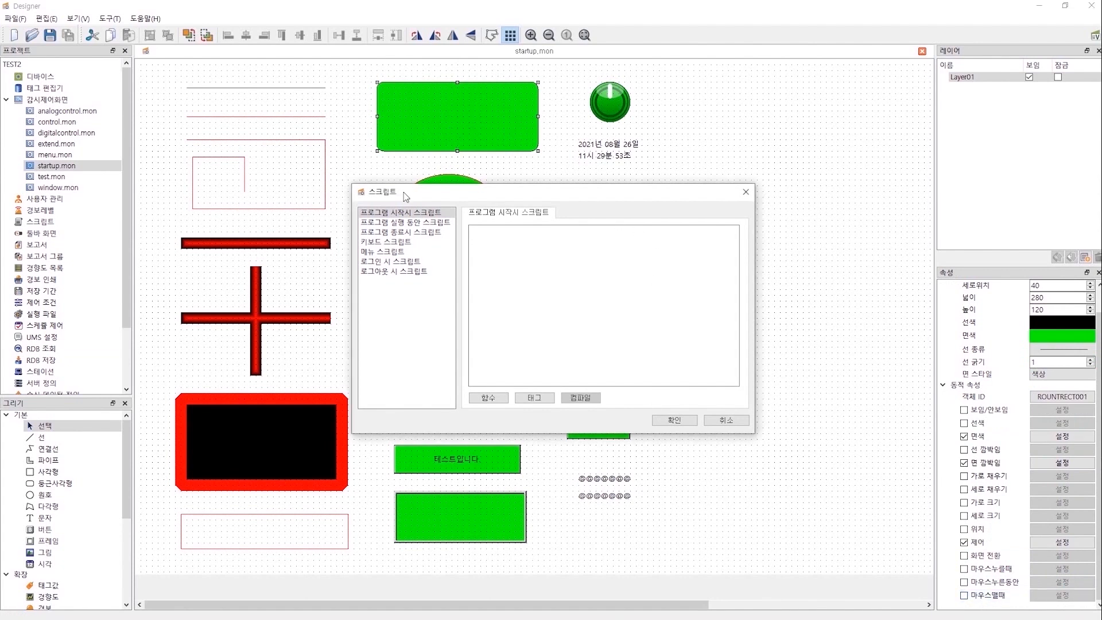
pyautogui.moveTo(404, 196); pyautogui.dragTo(379, 179)
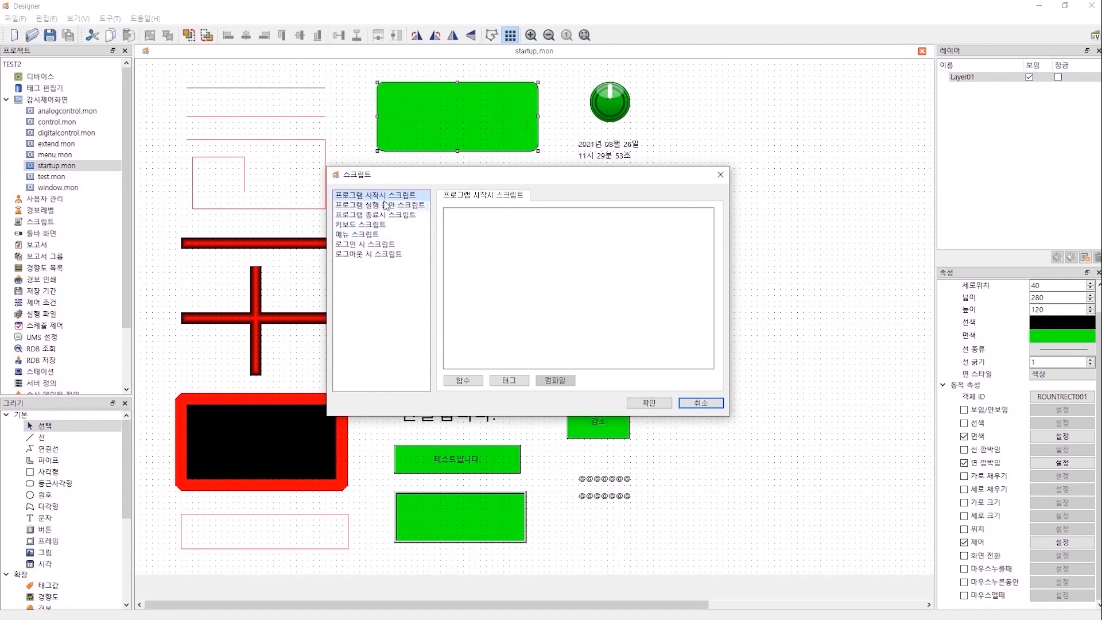
pyautogui.click(383, 215)
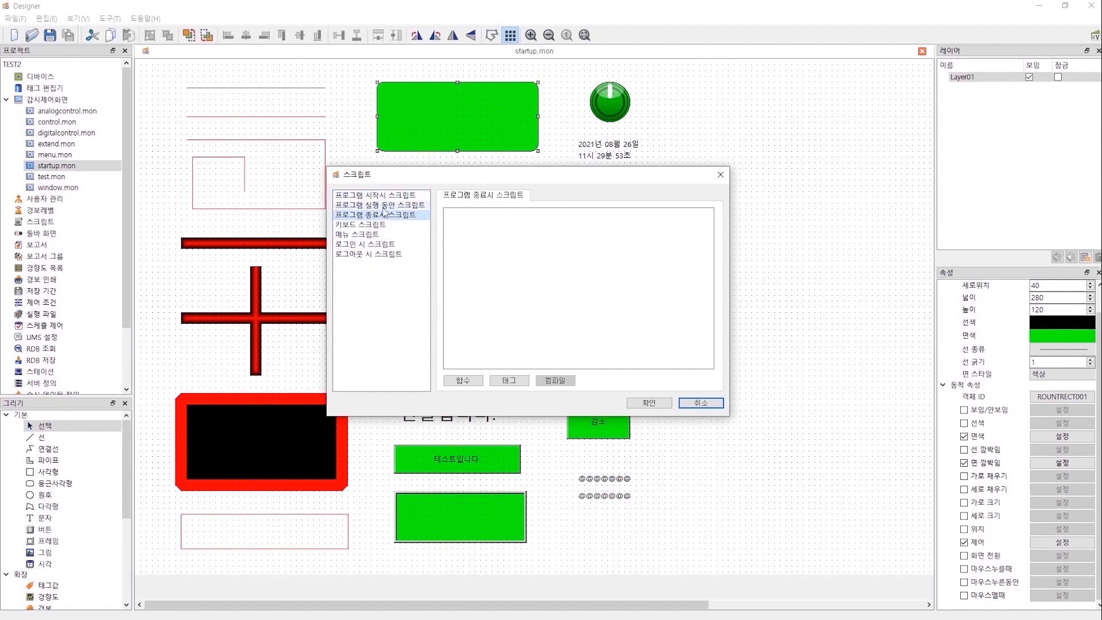
pyautogui.click(383, 205)
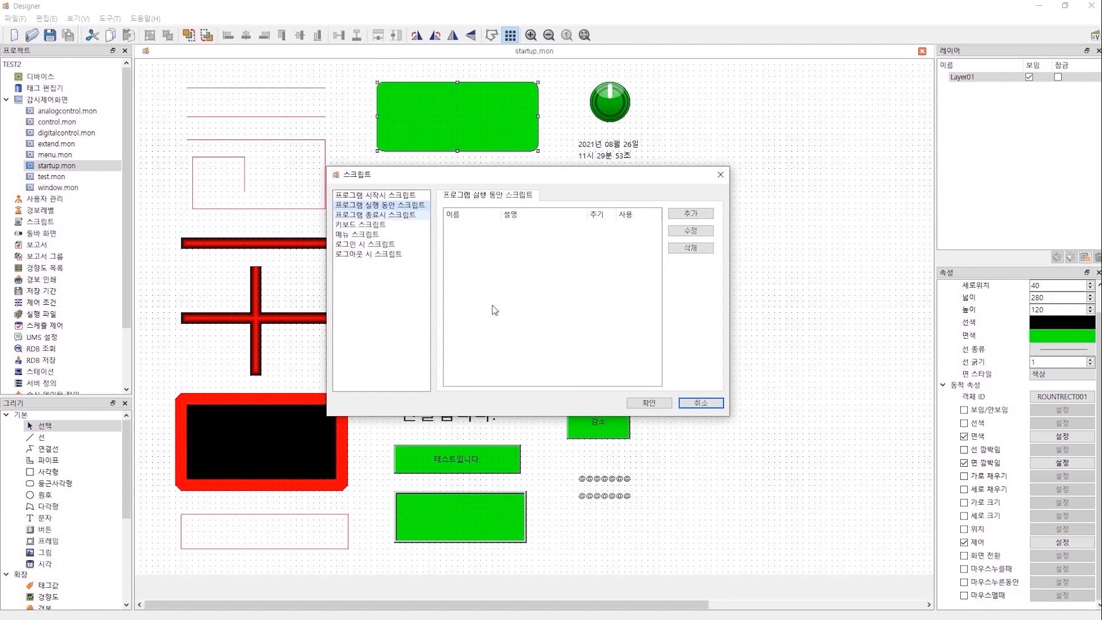
pyautogui.click(379, 195)
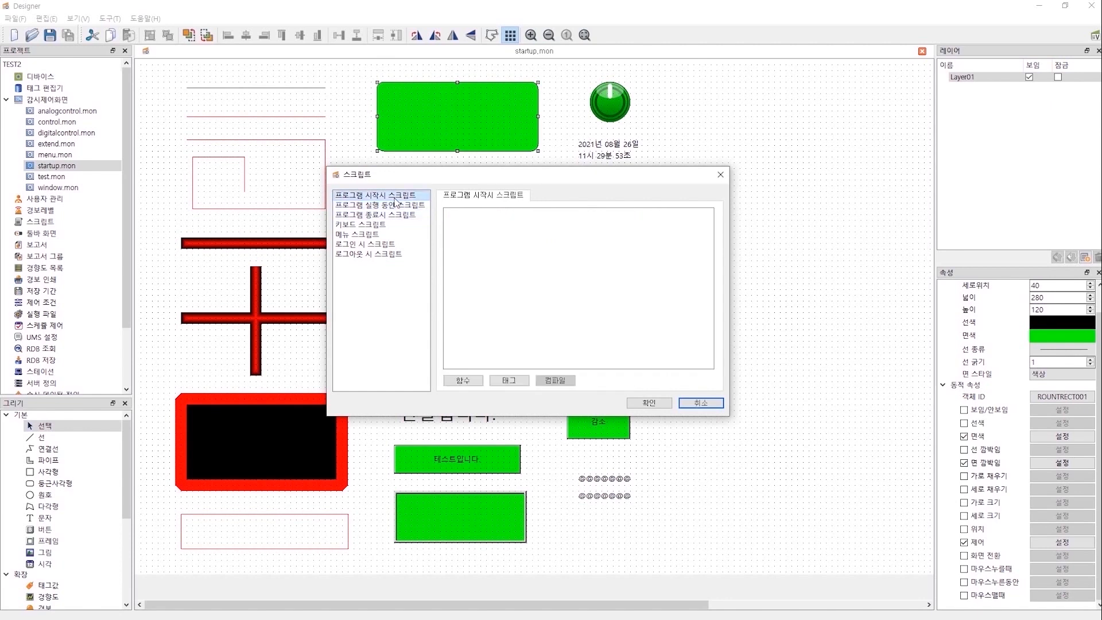
pyautogui.click(470, 380)
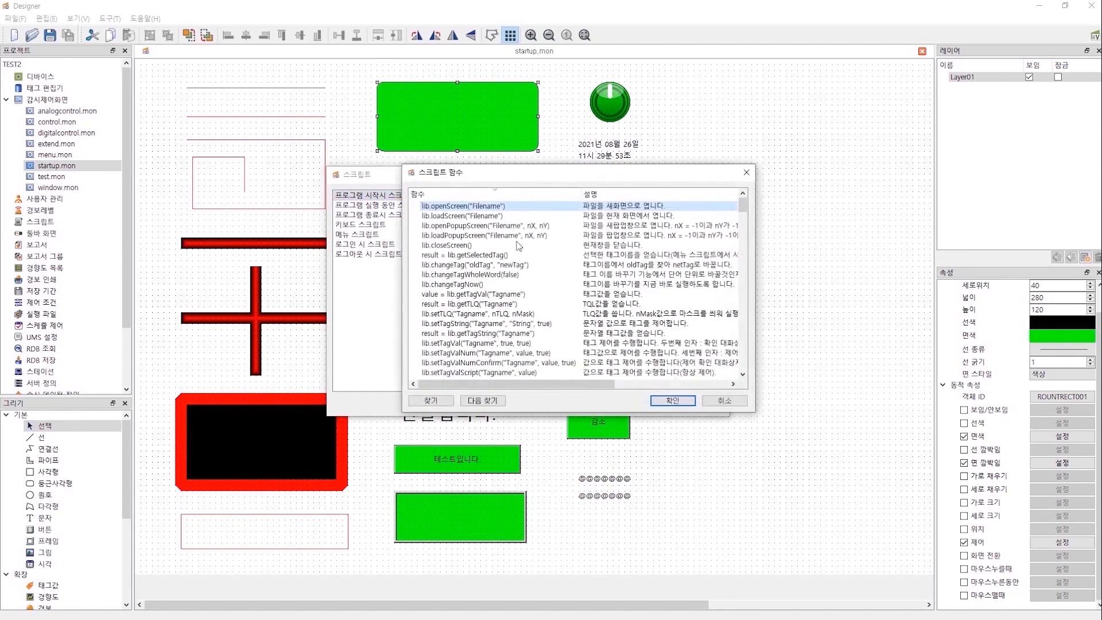
pyautogui.click(725, 401)
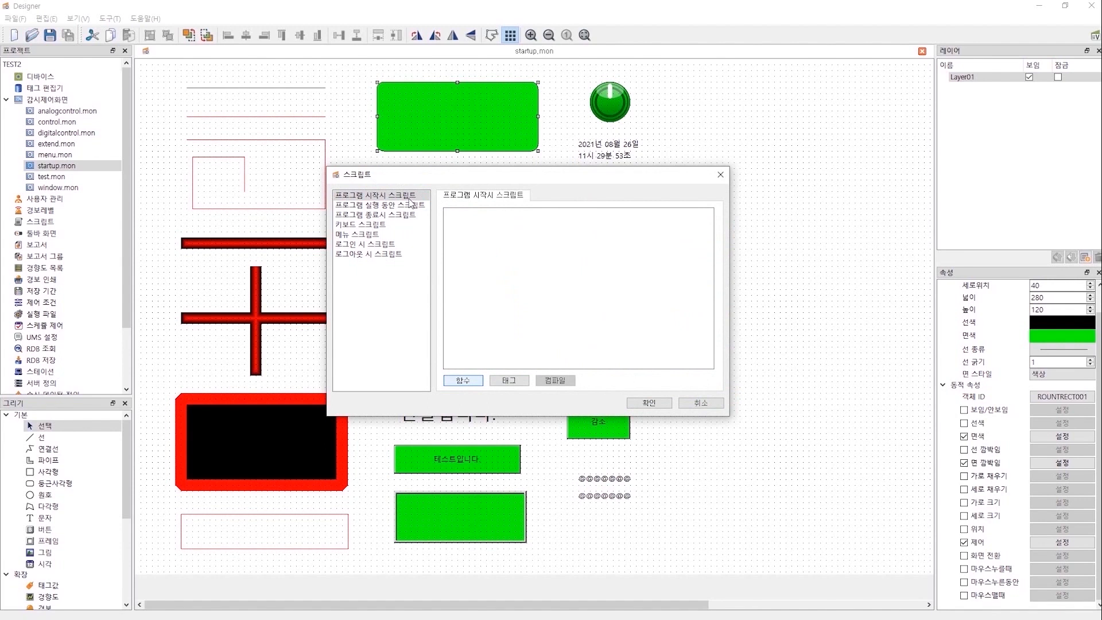
pyautogui.click(409, 197)
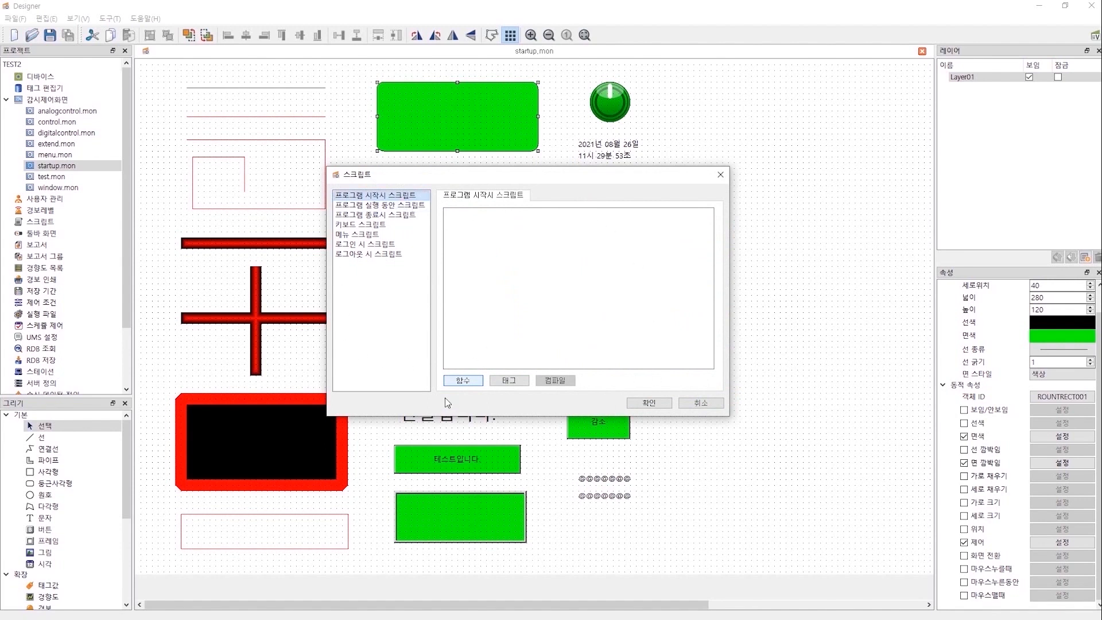
pyautogui.click(477, 227)
# Add a while-running script whose first line is value = lib.getTagVal('VAI0001').
pyautogui.click(396, 206)
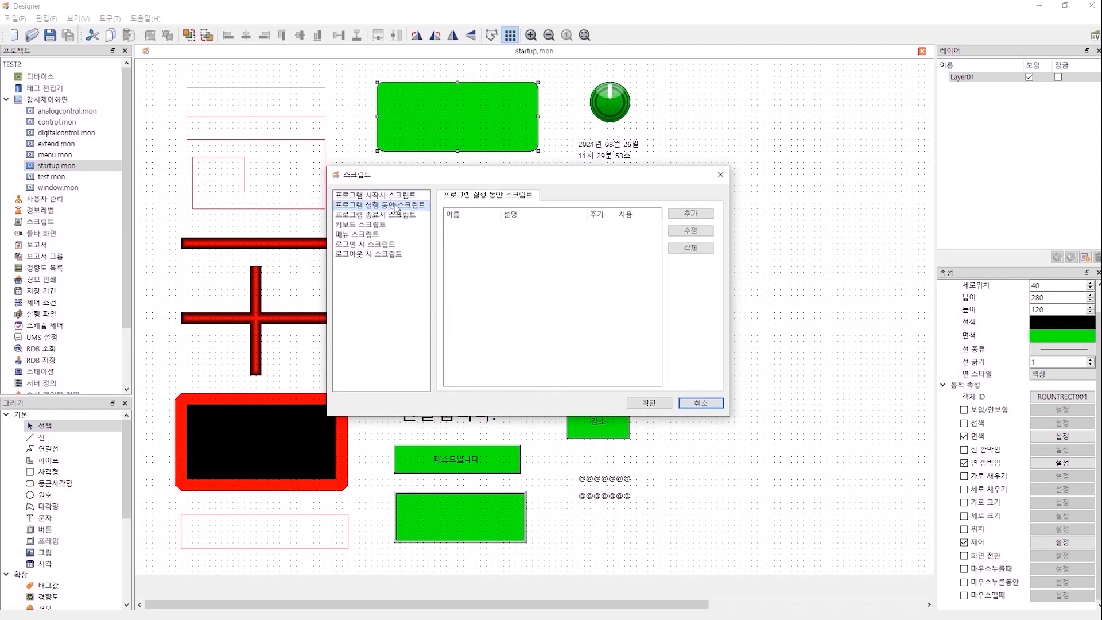
pyautogui.click(692, 215)
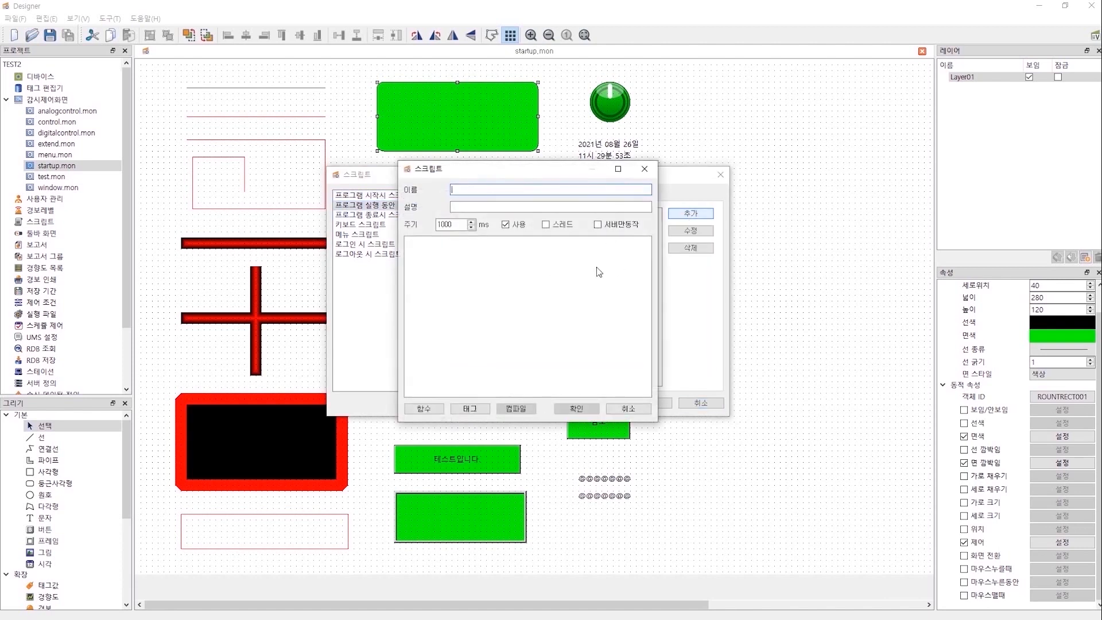
pyautogui.click(421, 411)
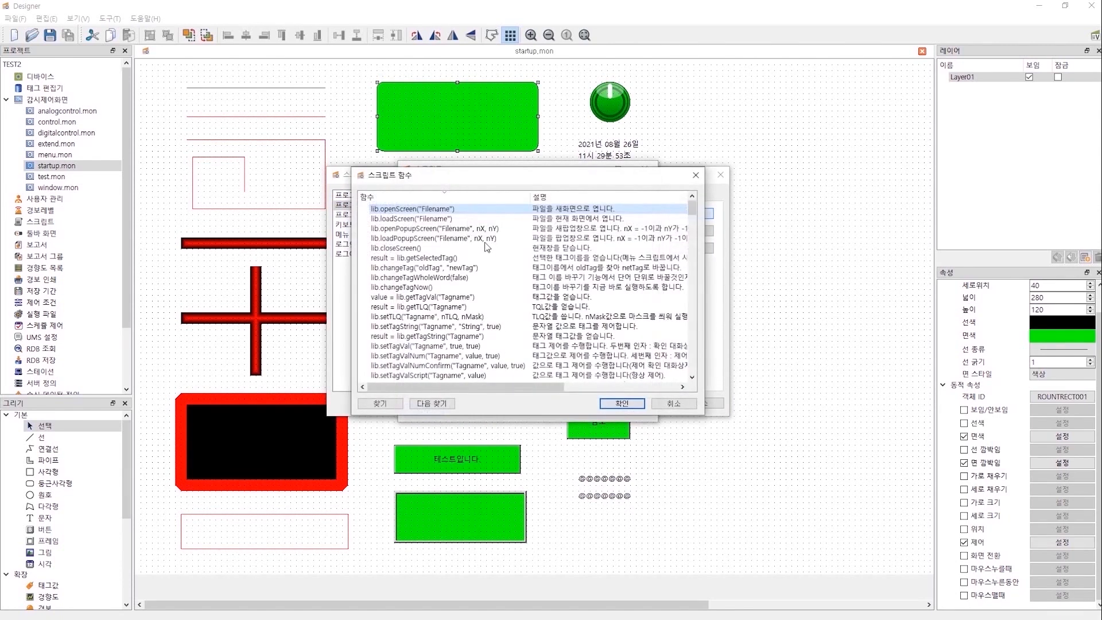
pyautogui.hotkey('ctrl', 'f')
pyautogui.write('getT')
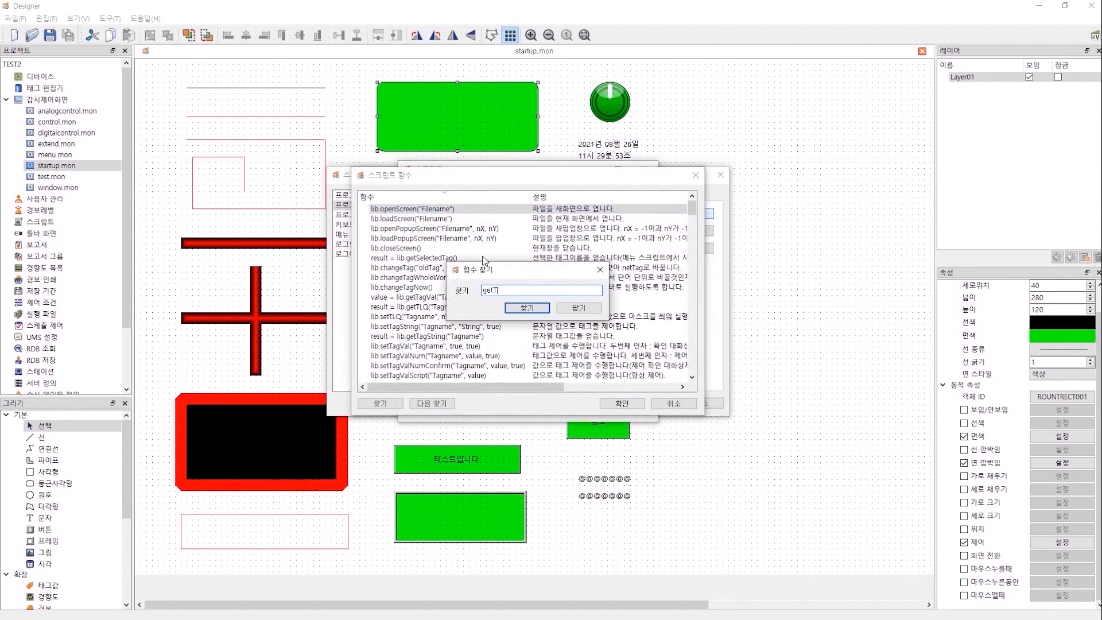
pyautogui.write('agVal')
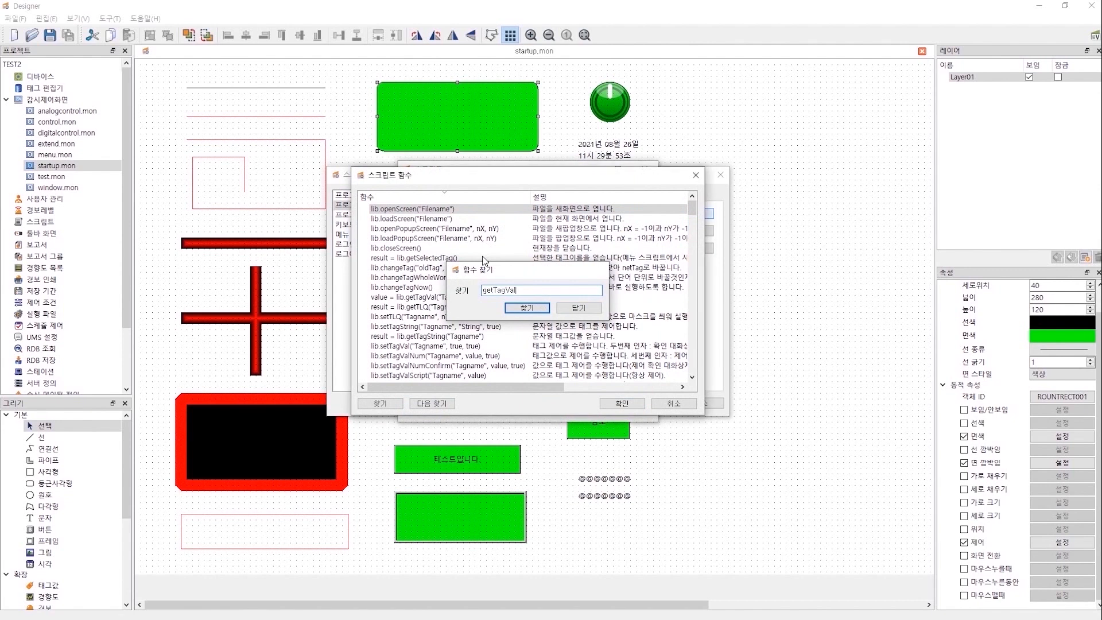
pyautogui.press('Return')
pyautogui.doubleClick(464, 297)
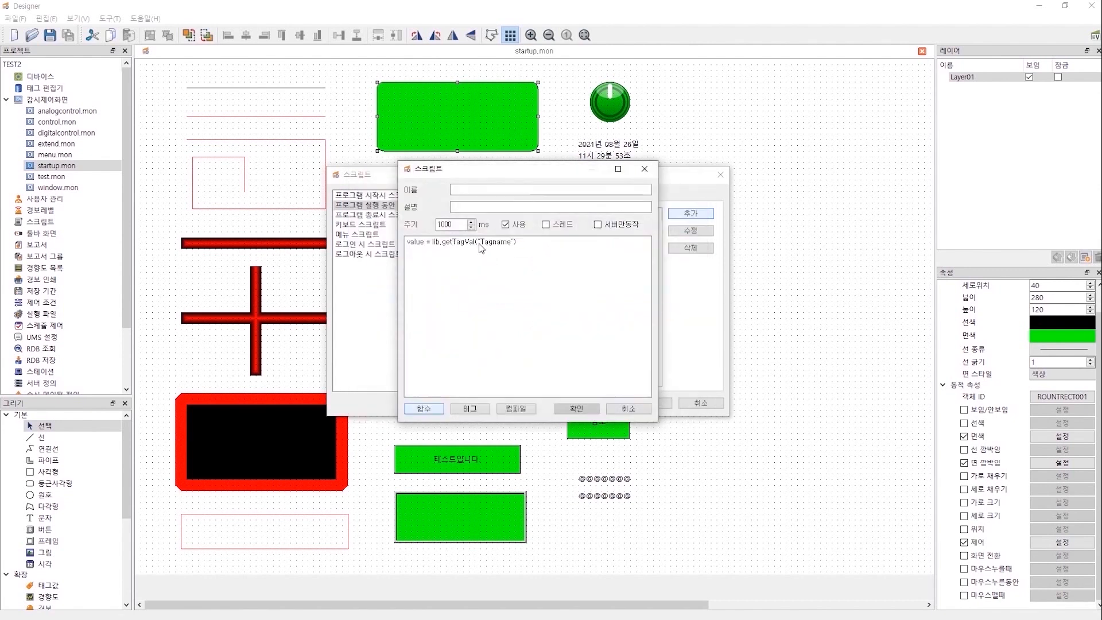
pyautogui.hotkey('shift', 'Right')
pyautogui.hotkey('shift', 'Right')
pyautogui.hotkey('shift', 'Right')
pyautogui.hotkey('shift', 'Right')
pyautogui.hotkey('shift', 'Right')
pyautogui.hotkey('shift', 'Right')
pyautogui.hotkey('shift', 'Right')
pyautogui.click(470, 408)
pyautogui.doubleClick(423, 282)
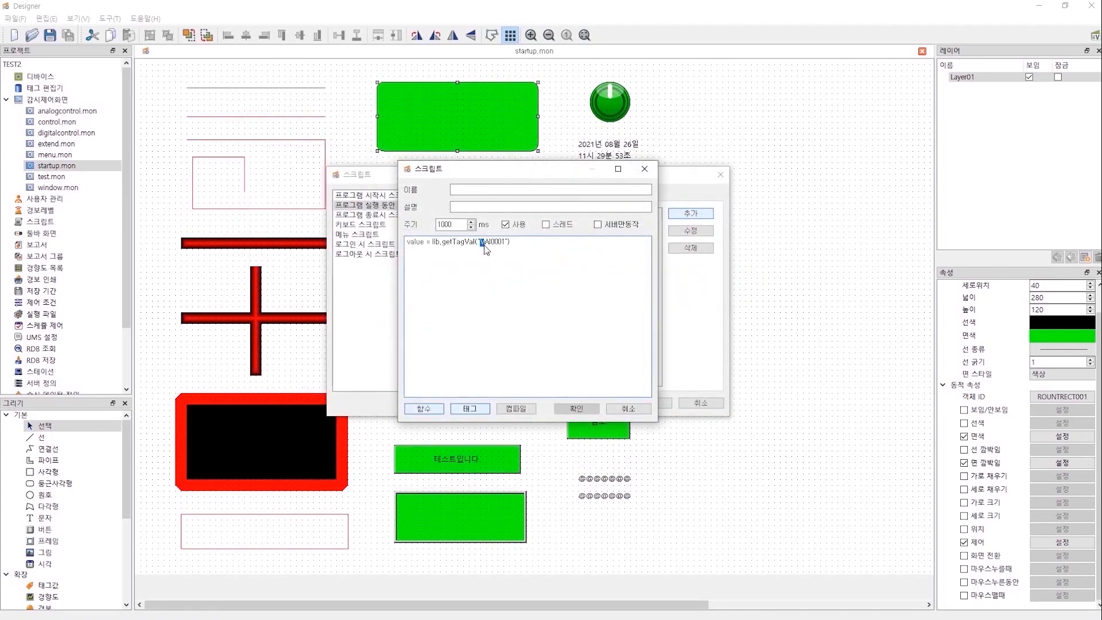
pyautogui.click(435, 409)
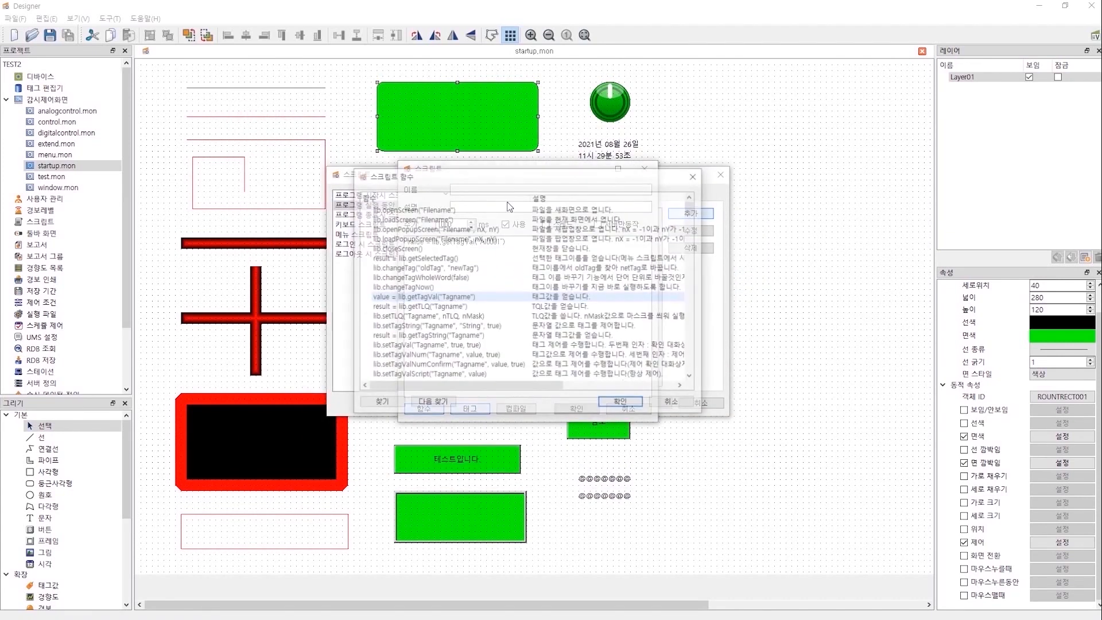
# Search the function list for setTag and compare setTagValNum with setTagValScript.
pyautogui.hotkey('ctrl', 'f')
pyautogui.write('s')
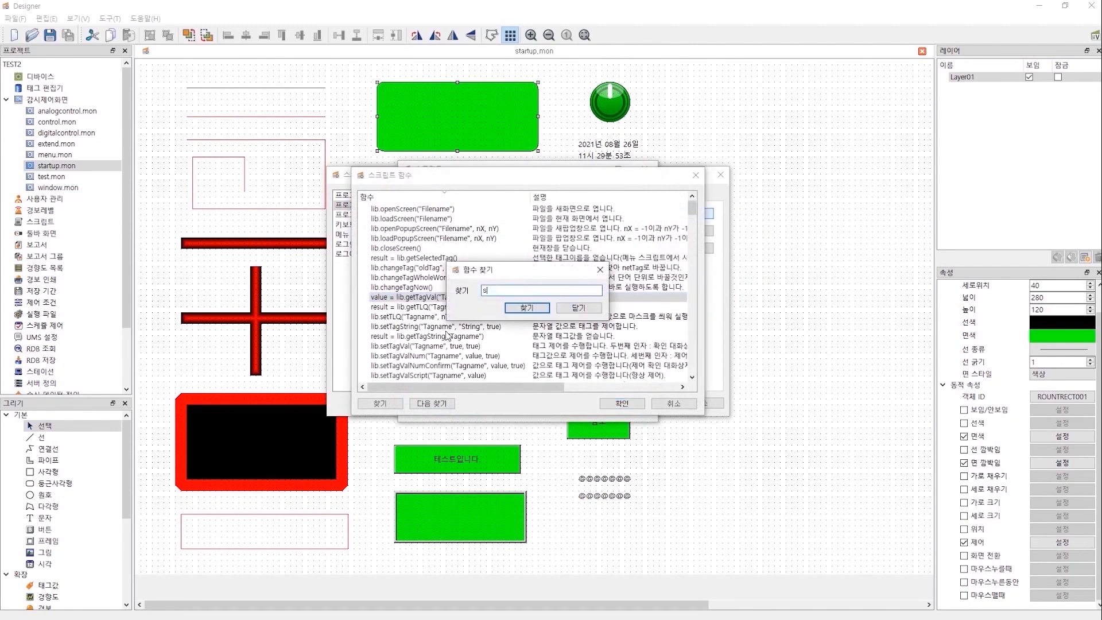
pyautogui.write('etTagVal')
pyautogui.press('Return')
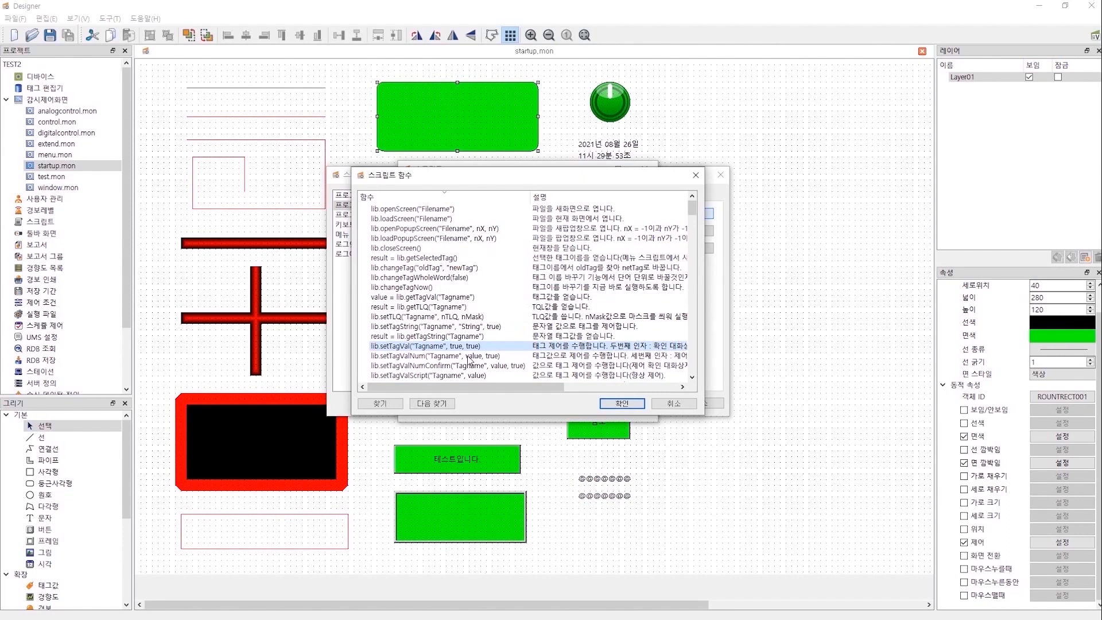
pyautogui.scroll(-1, 453, 367)
pyautogui.click(439, 345)
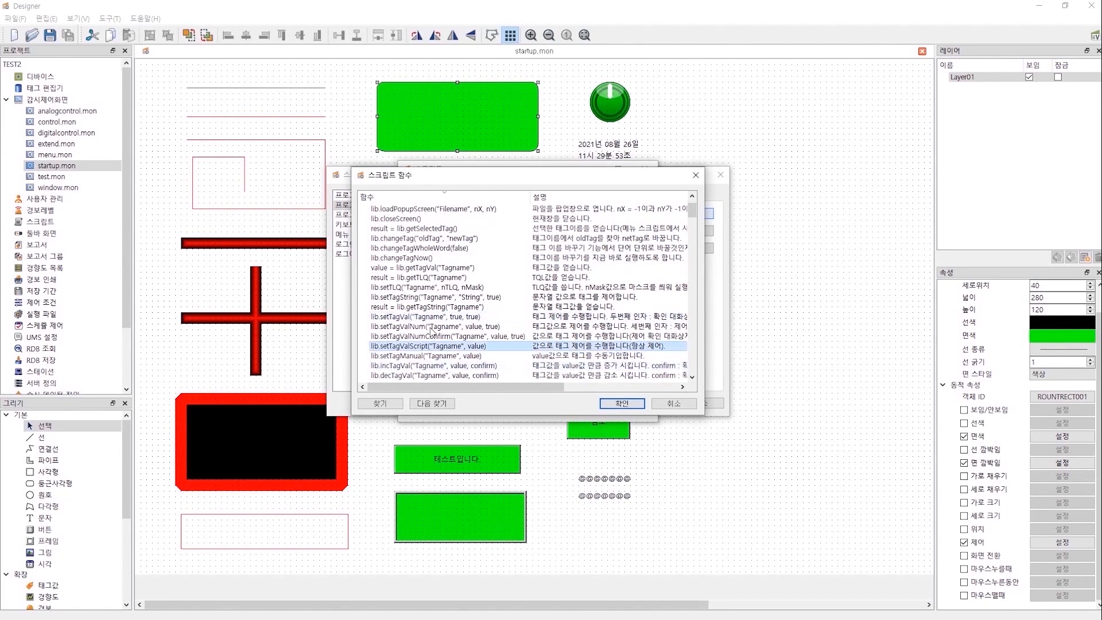
pyautogui.click(432, 327)
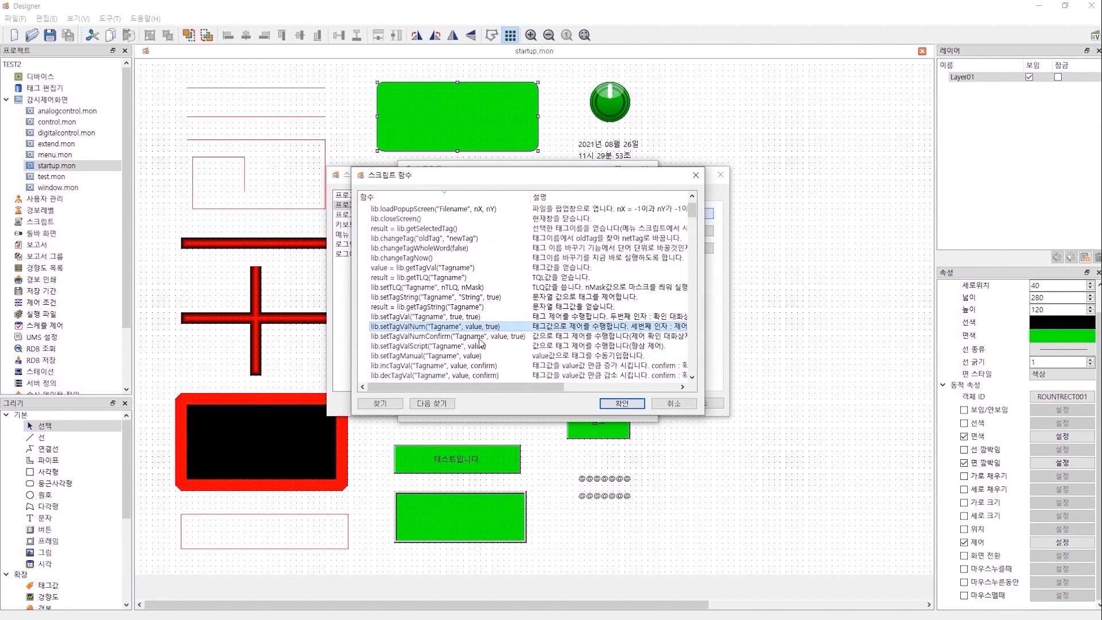
pyautogui.click(471, 348)
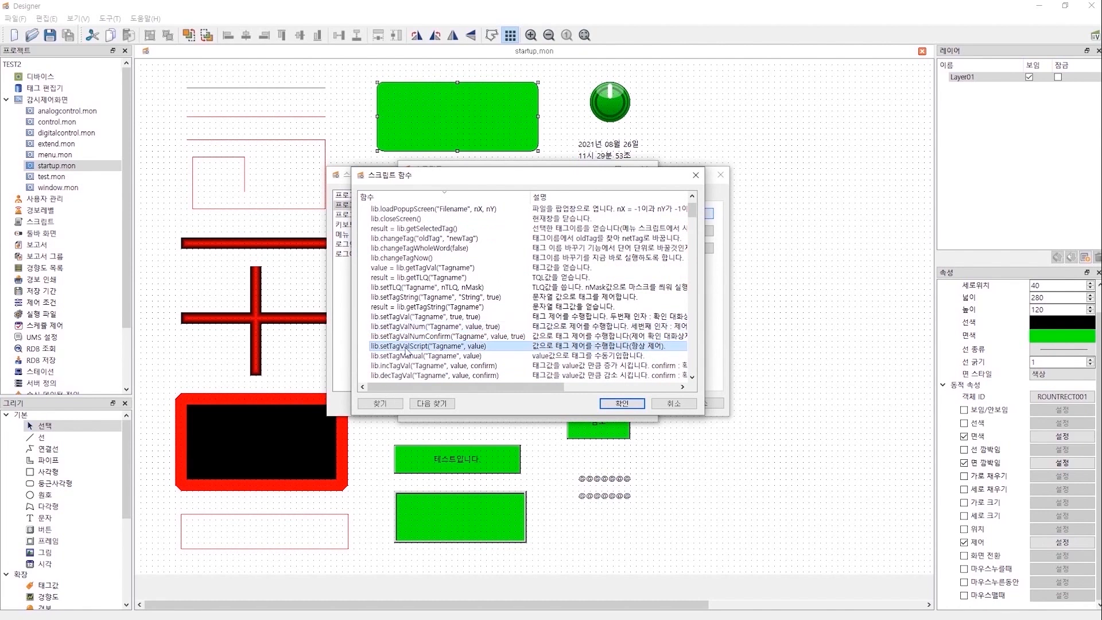
pyautogui.click(491, 328)
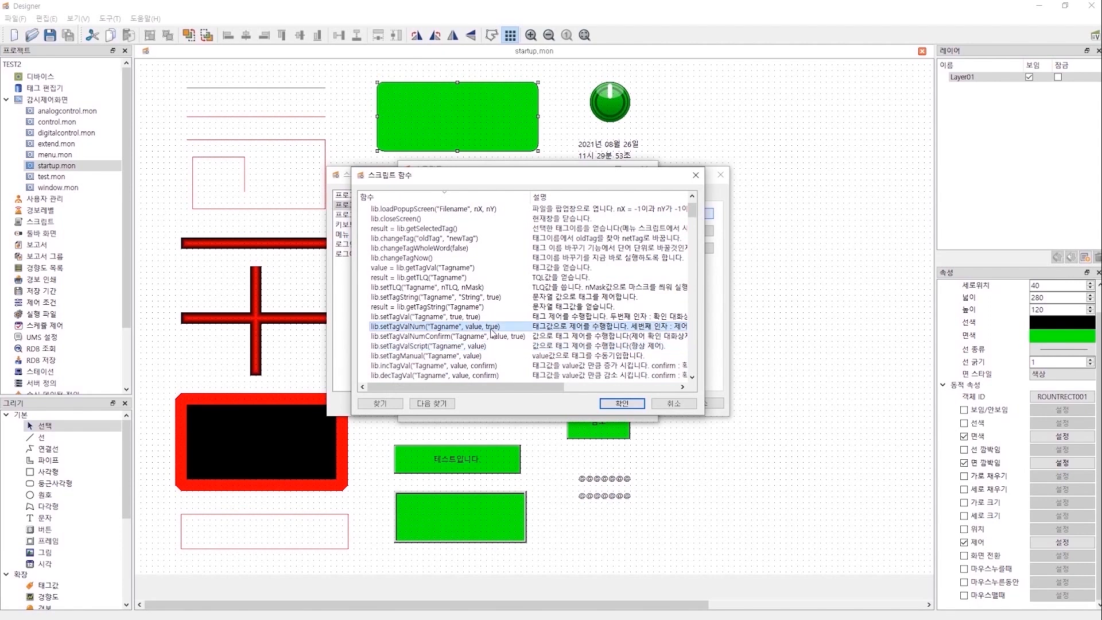
# Insert lib.setTagValScript('Tagname', value) as the script's second line.
pyautogui.moveTo(487, 386)
pyautogui.mouseDown()
pyautogui.moveTo(549, 394)
pyautogui.moveTo(484, 392)
pyautogui.mouseUp()
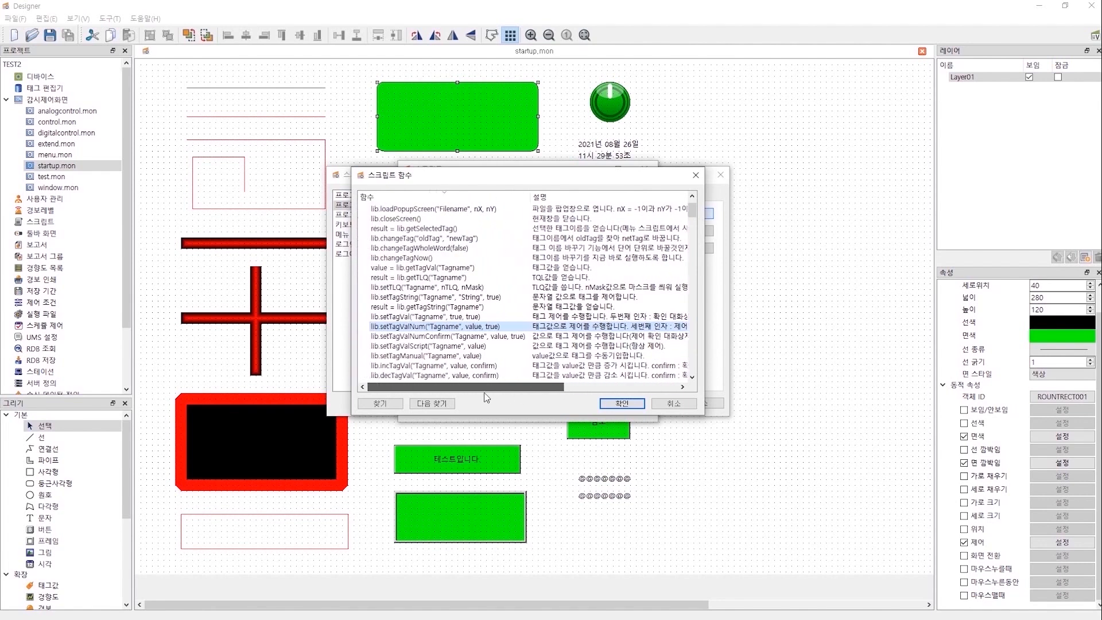
pyautogui.click(445, 346)
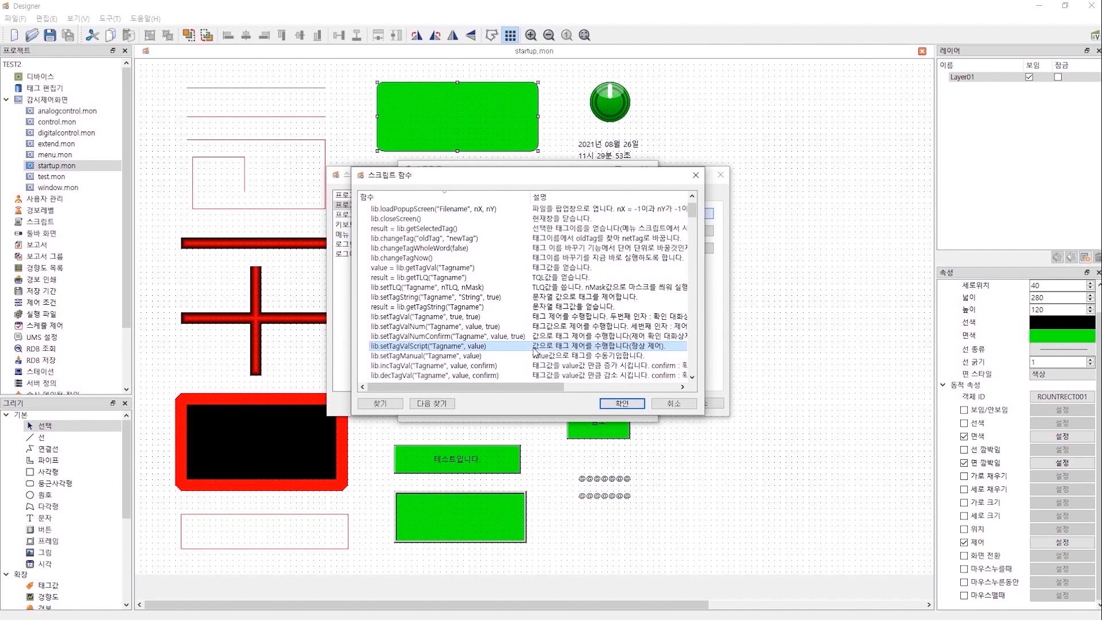
pyautogui.moveTo(555, 387); pyautogui.dragTo(506, 387)
pyautogui.click(419, 329)
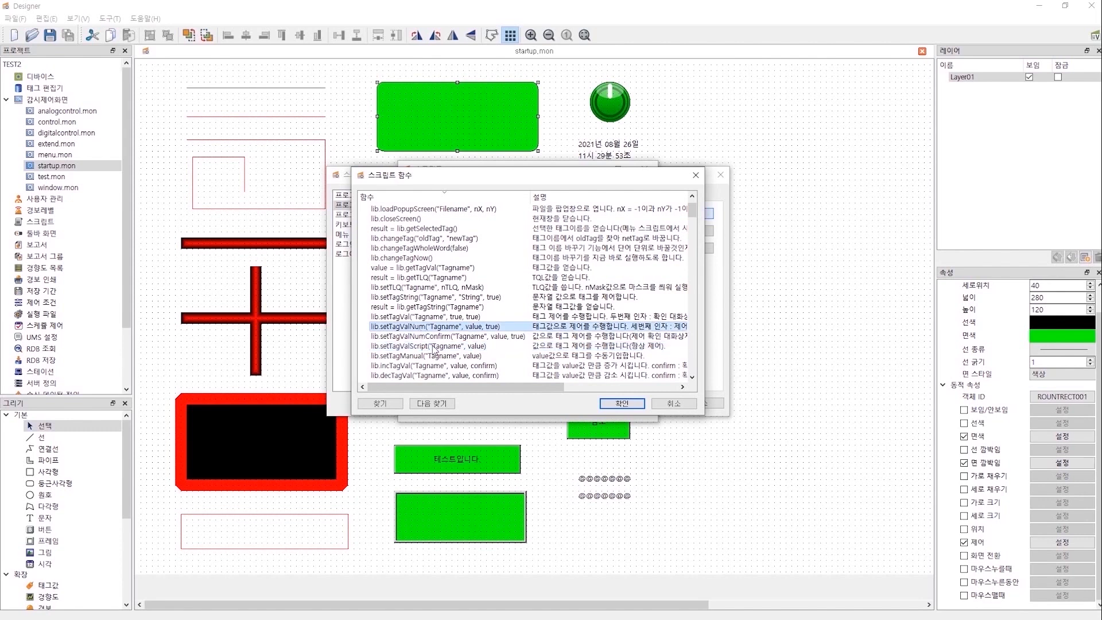
pyautogui.click(435, 346)
pyautogui.click(632, 404)
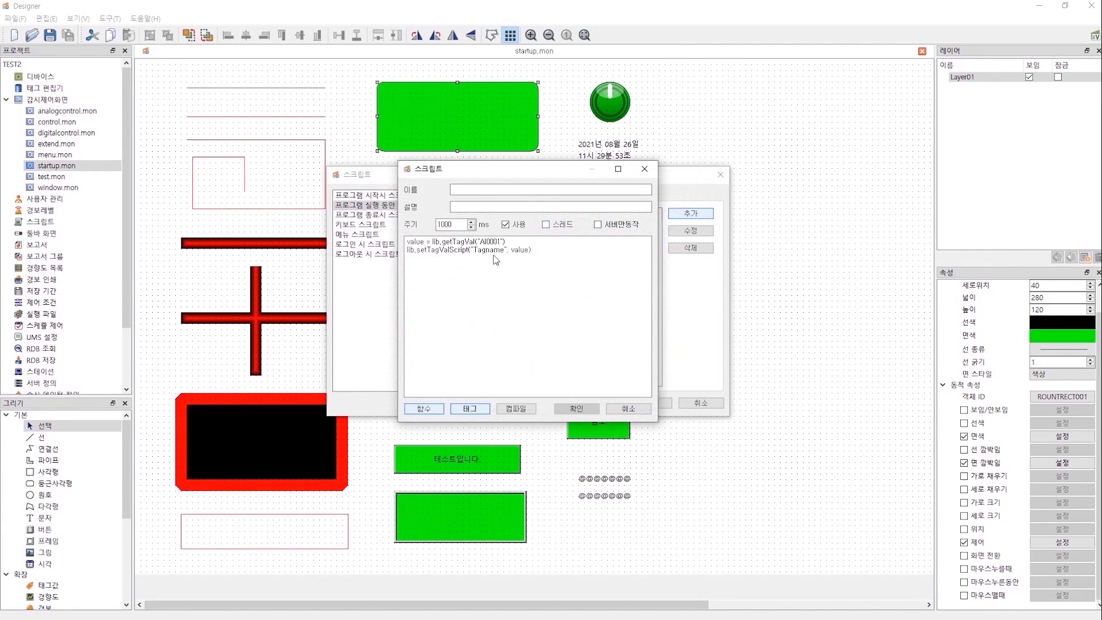
# Replace the Tagname placeholder with AO0001 and compile the script.
pyautogui.moveTo(473, 250); pyautogui.dragTo(504, 253)
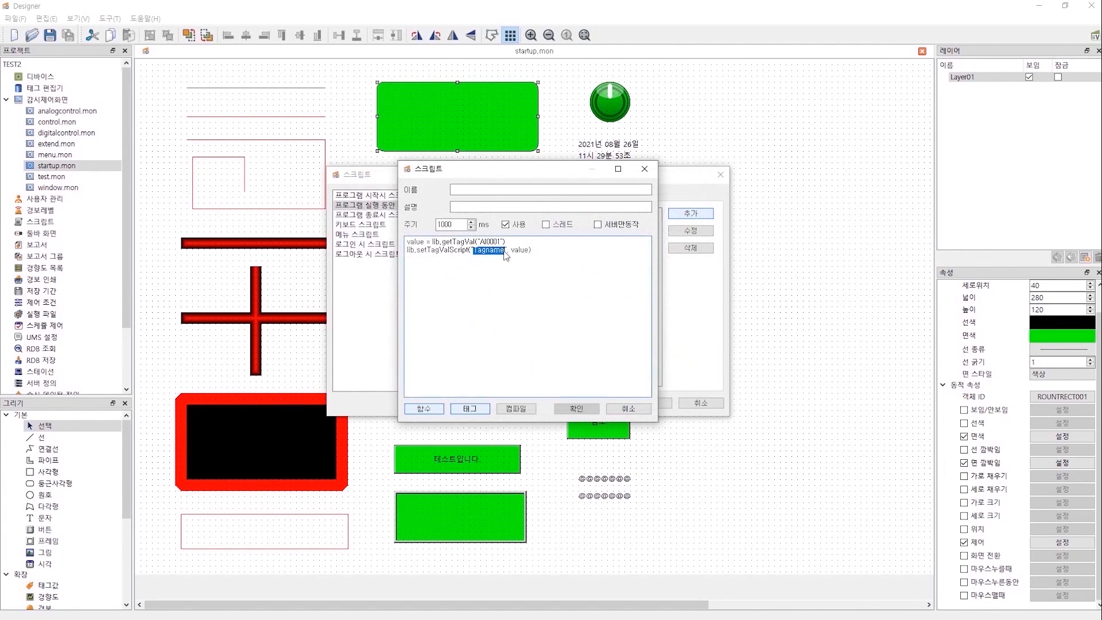
pyautogui.click(475, 410)
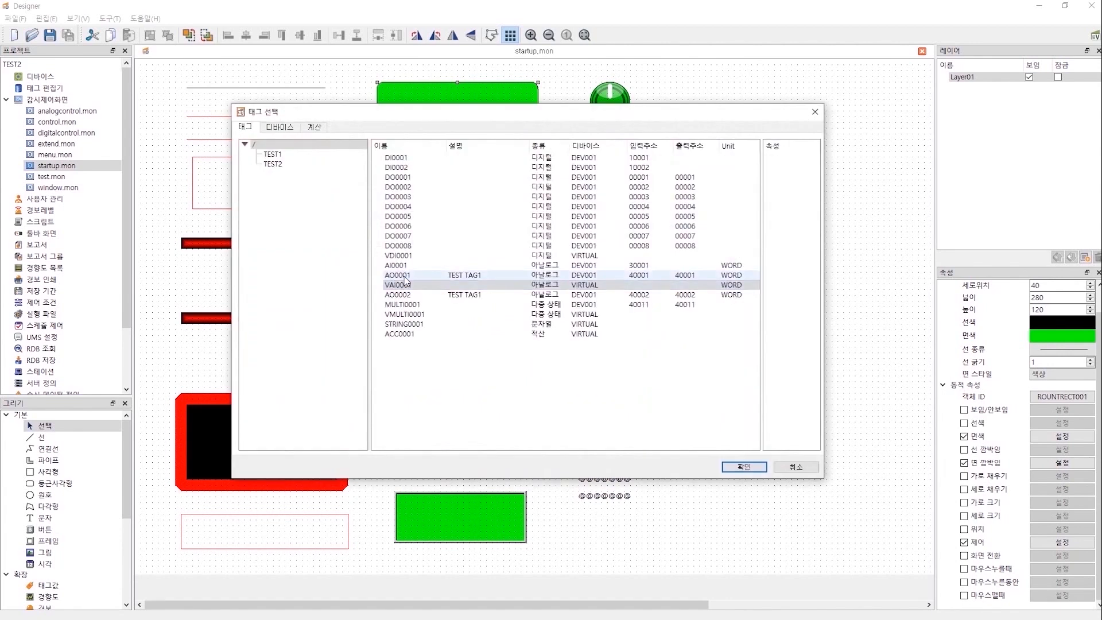
pyautogui.doubleClick(468, 275)
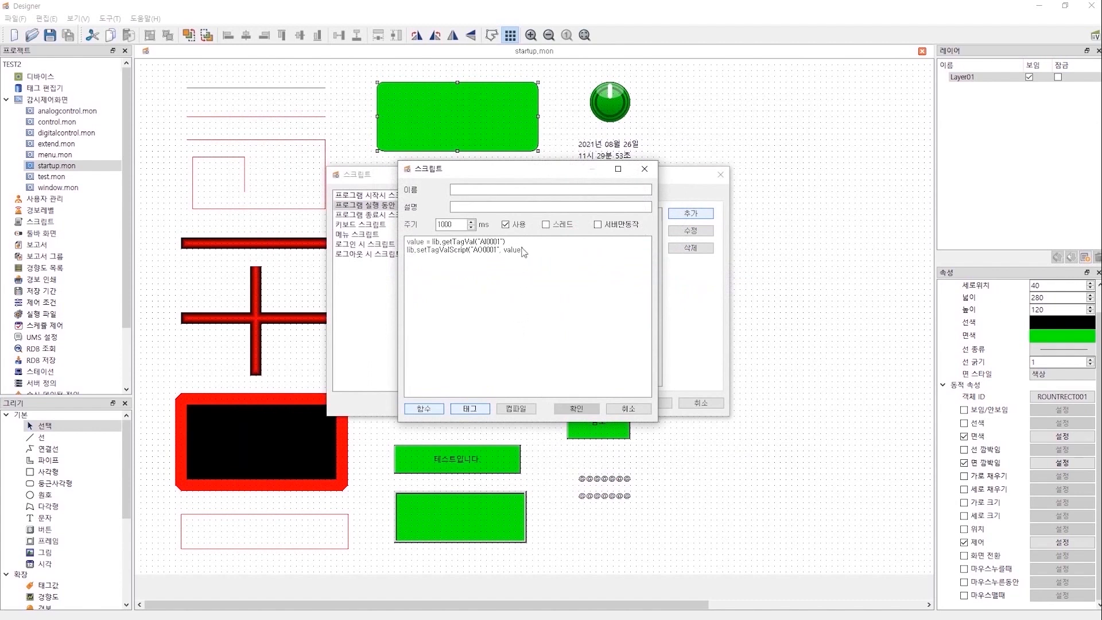
pyautogui.click(516, 409)
pyautogui.click(576, 321)
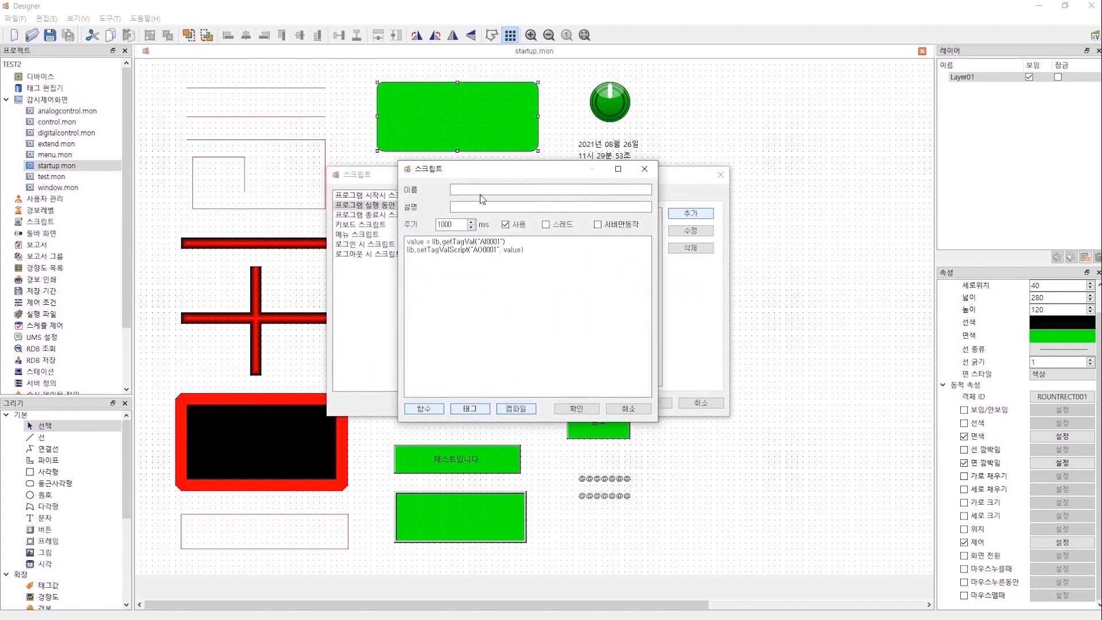
# Name the script TEST, correct the getTagVal tag name, recompile, and save it.
pyautogui.click(481, 189)
pyautogui.write('TEST')
pyautogui.click(520, 408)
pyautogui.click(481, 242)
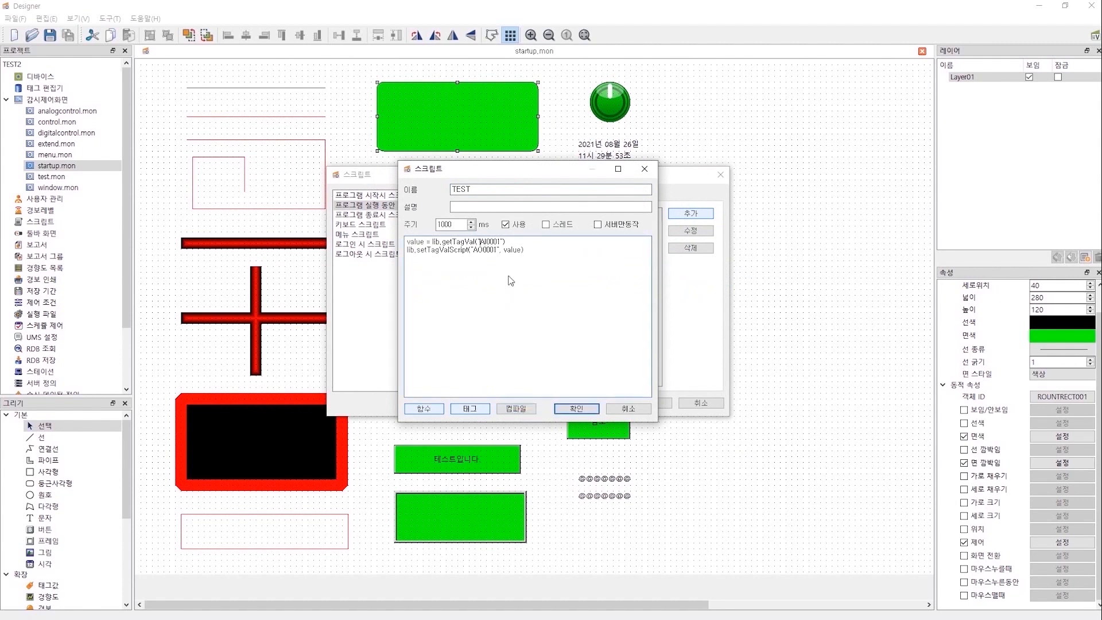
pyautogui.write('V')
pyautogui.click(512, 410)
pyautogui.click(573, 321)
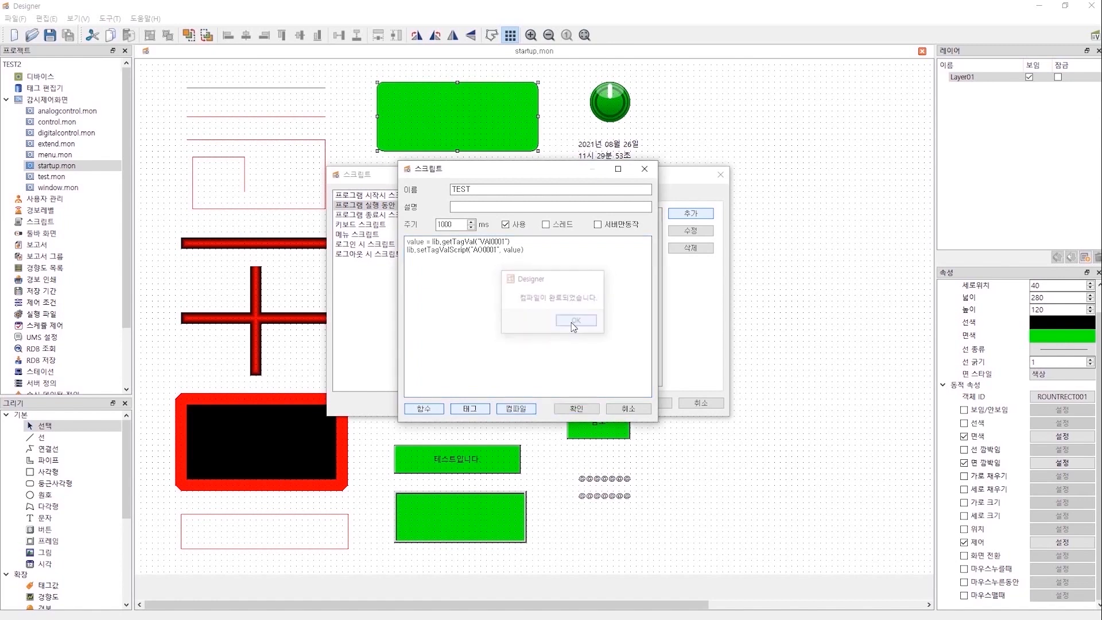
pyautogui.click(576, 408)
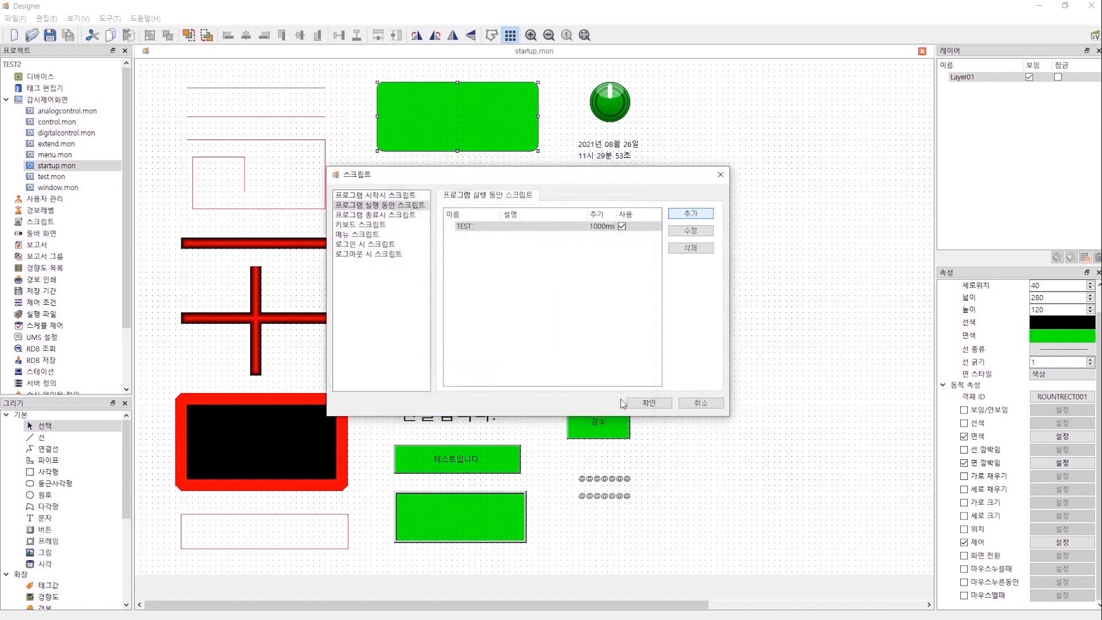
pyautogui.click(643, 402)
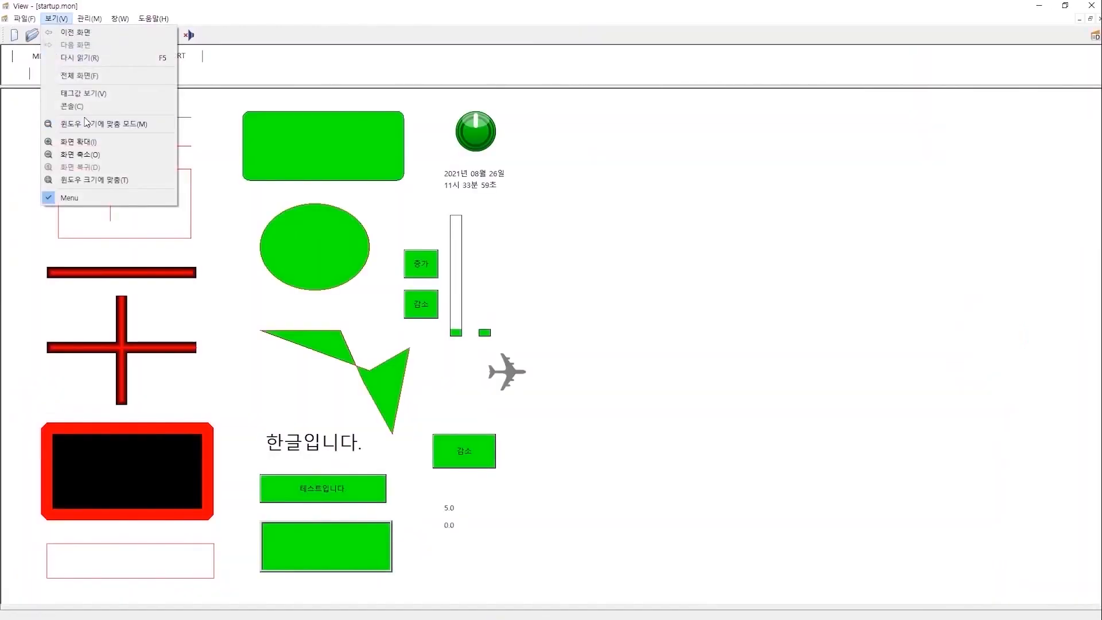
# Set the VAI0001 tag to 20 through the live tag value list.
pyautogui.click(86, 95)
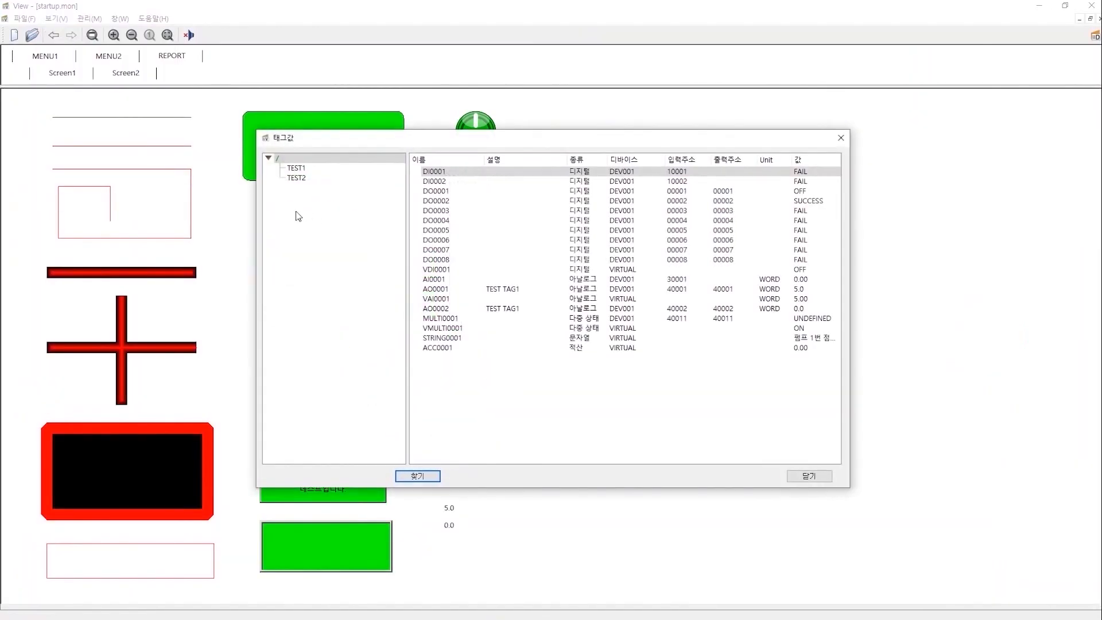
pyautogui.click(469, 300)
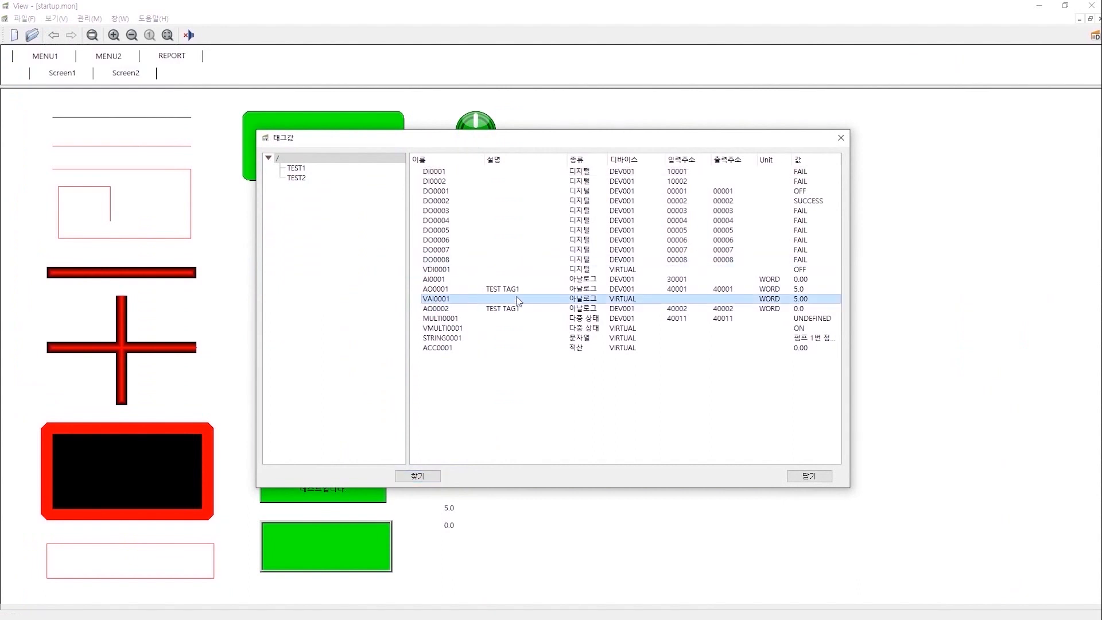
pyautogui.rightClick(654, 303)
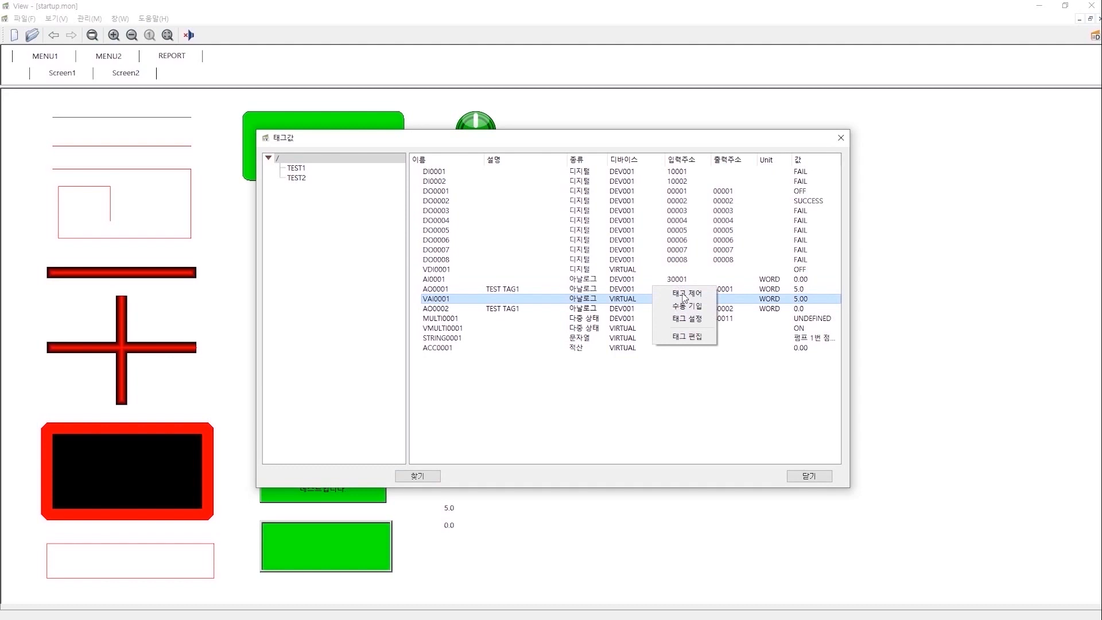
pyautogui.click(686, 293)
pyautogui.write('20')
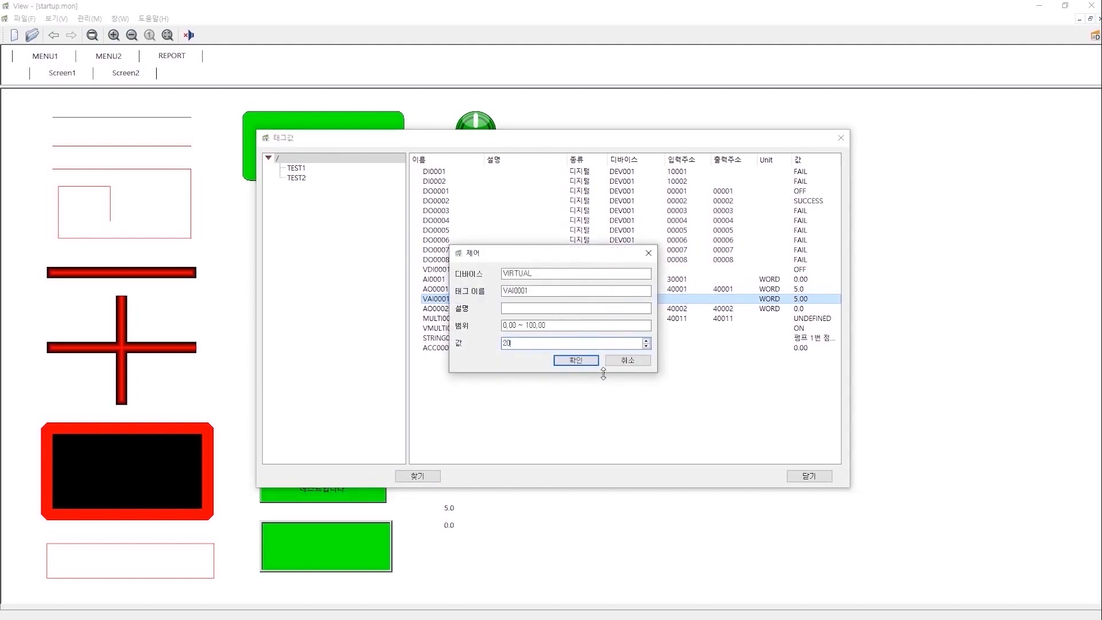
pyautogui.click(576, 360)
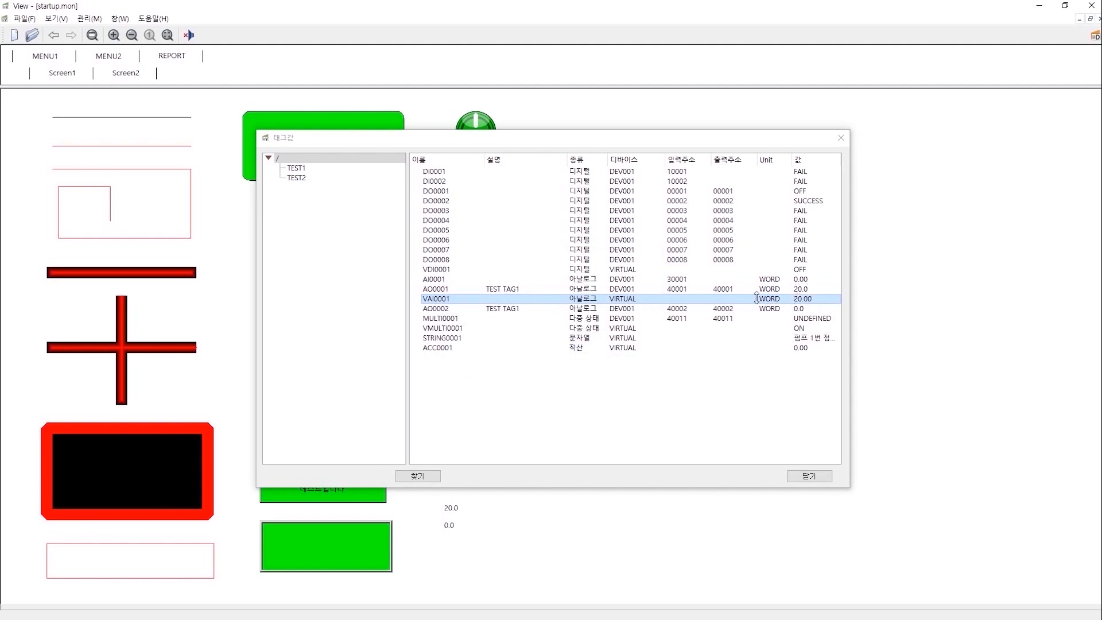
# Compare AO0001's value of 20.0 with VAI0001's 20.00 in the tag list.
pyautogui.click(453, 302)
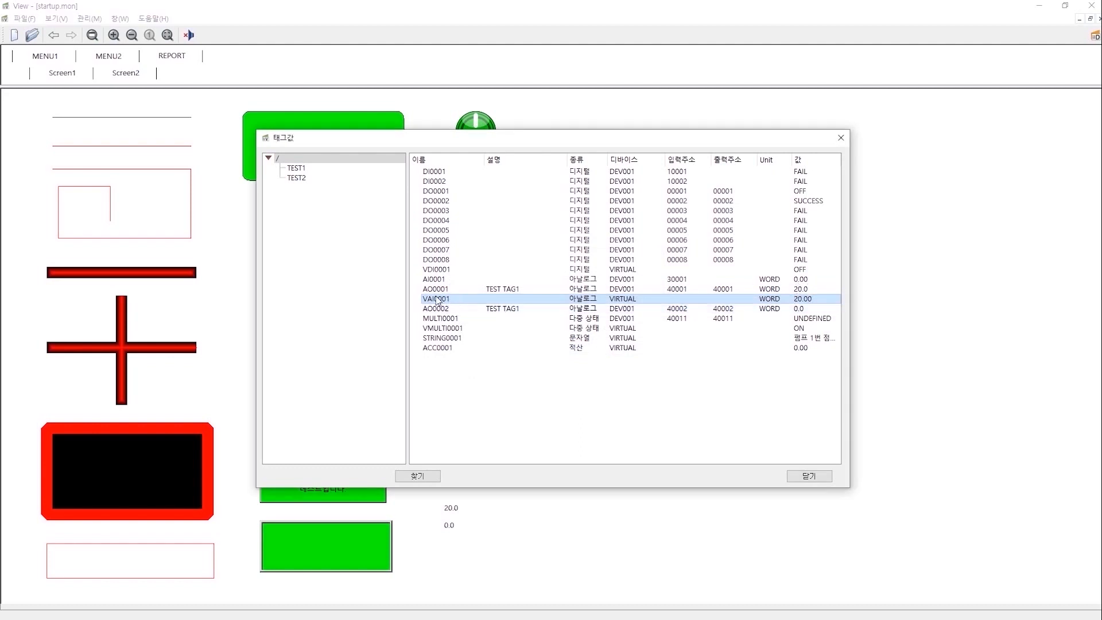
pyautogui.click(436, 289)
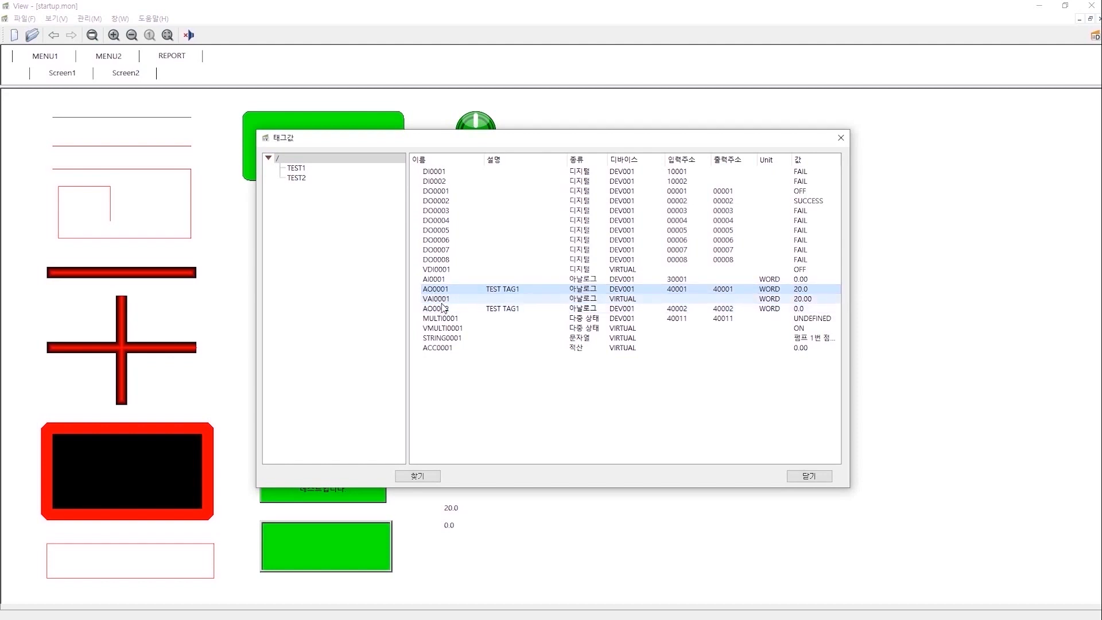
pyautogui.click(450, 299)
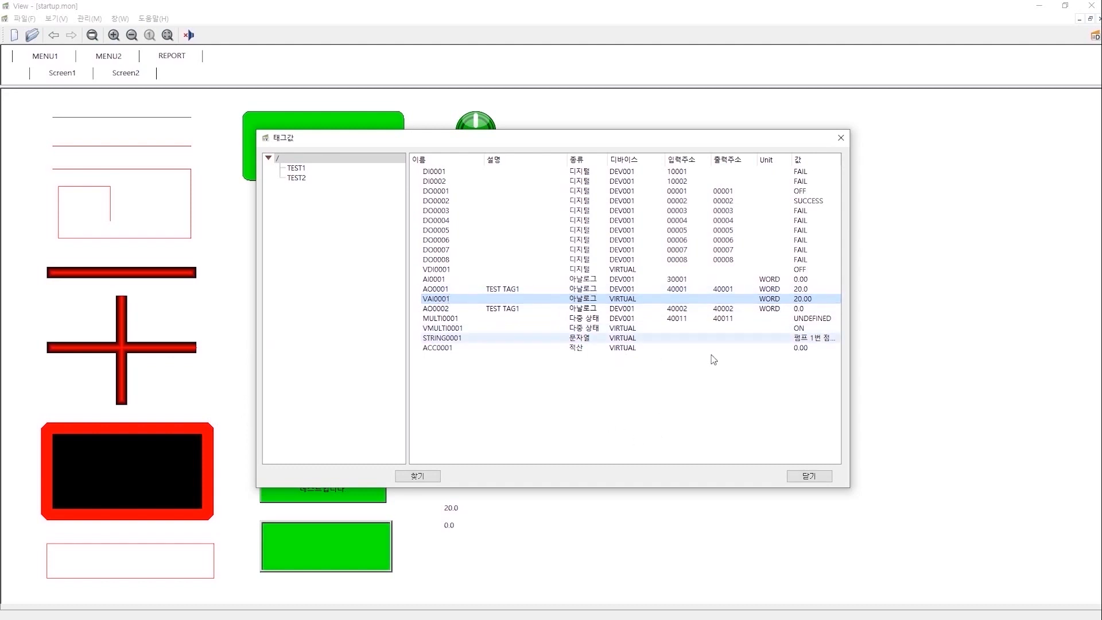
pyautogui.click(482, 289)
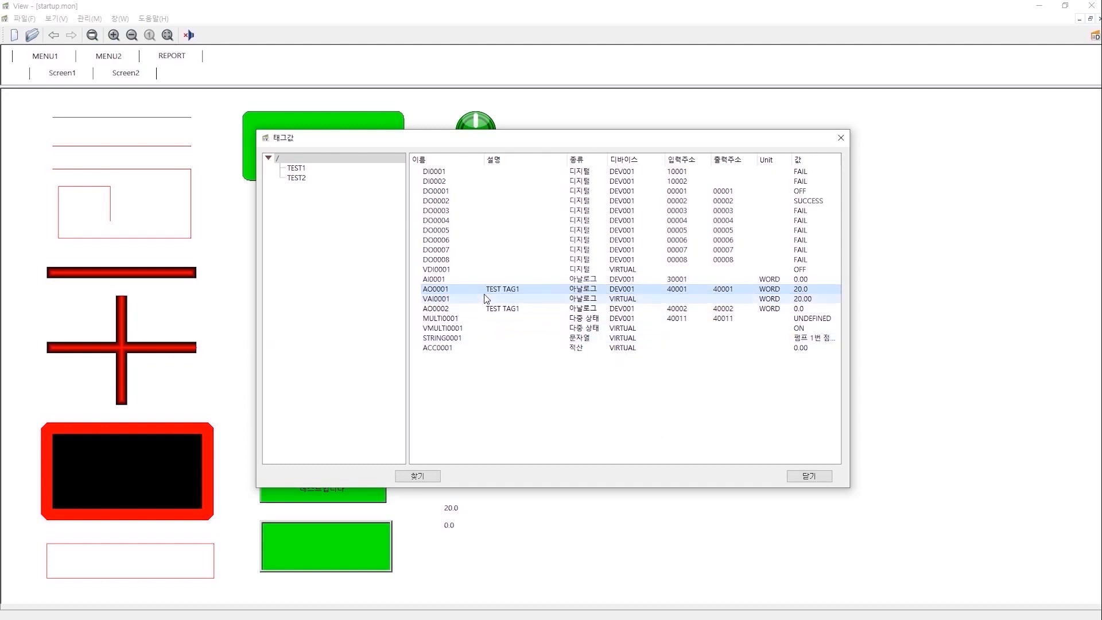
pyautogui.click(485, 300)
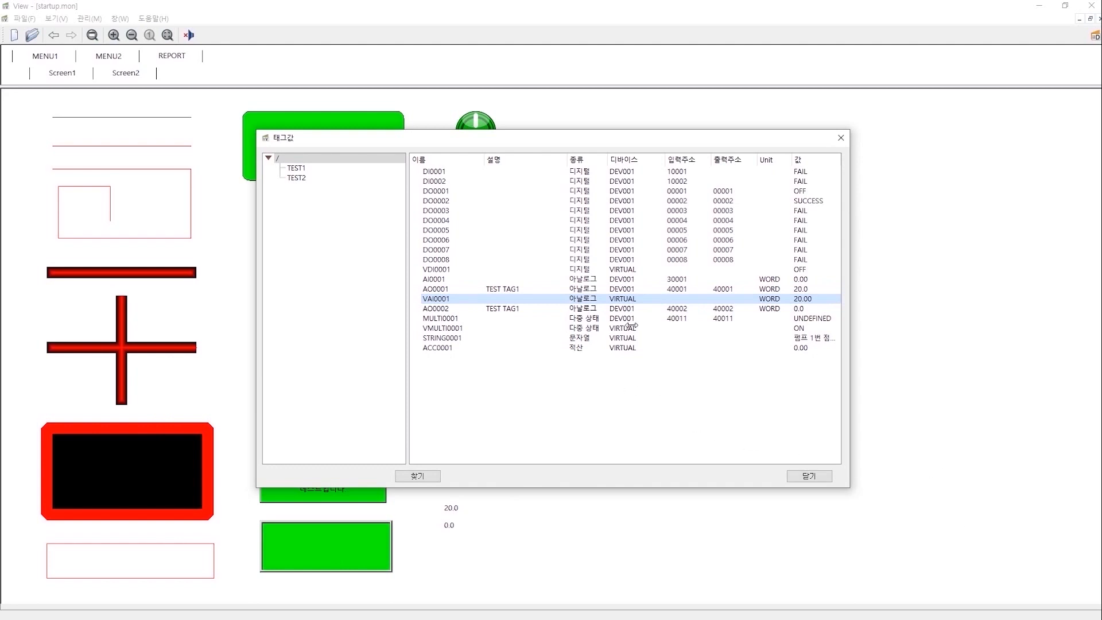
pyautogui.click(628, 289)
pyautogui.click(625, 298)
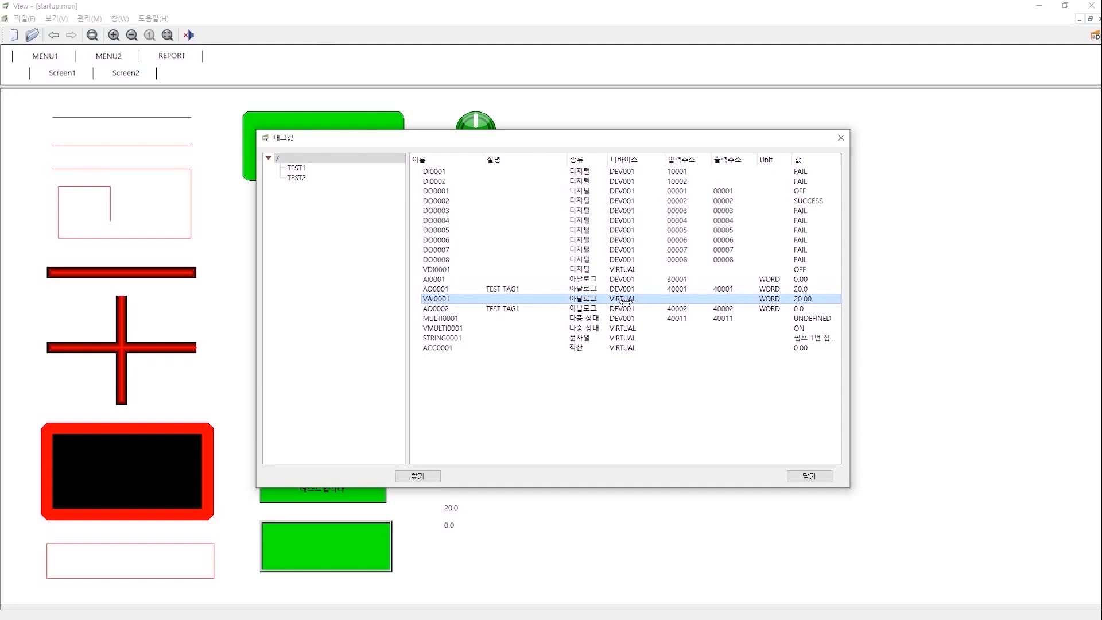
pyautogui.click(582, 291)
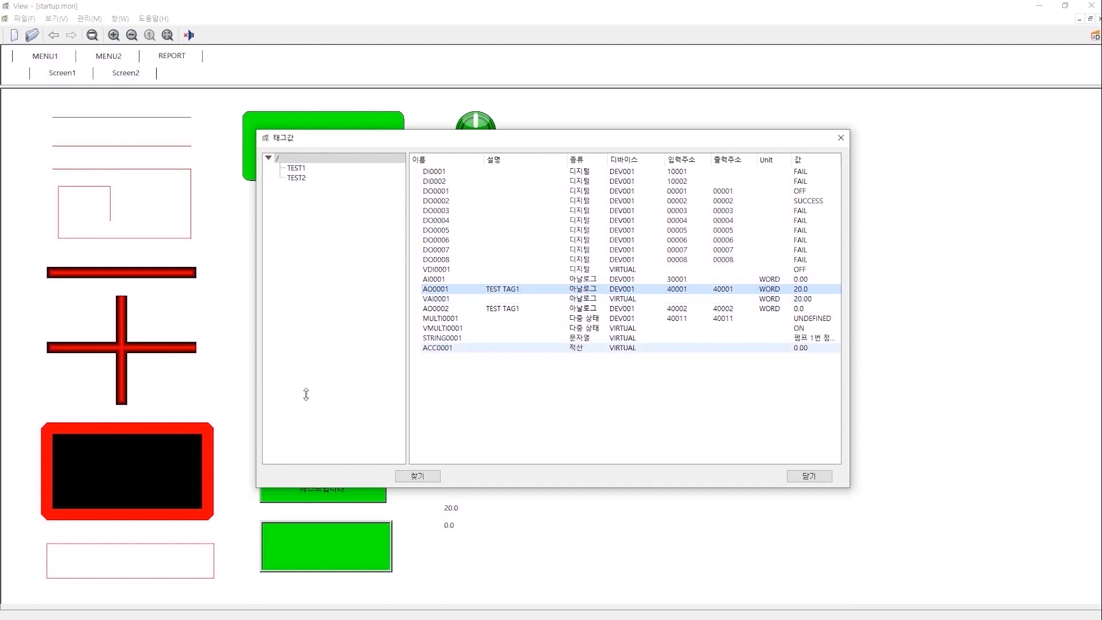
pyautogui.click(745, 298)
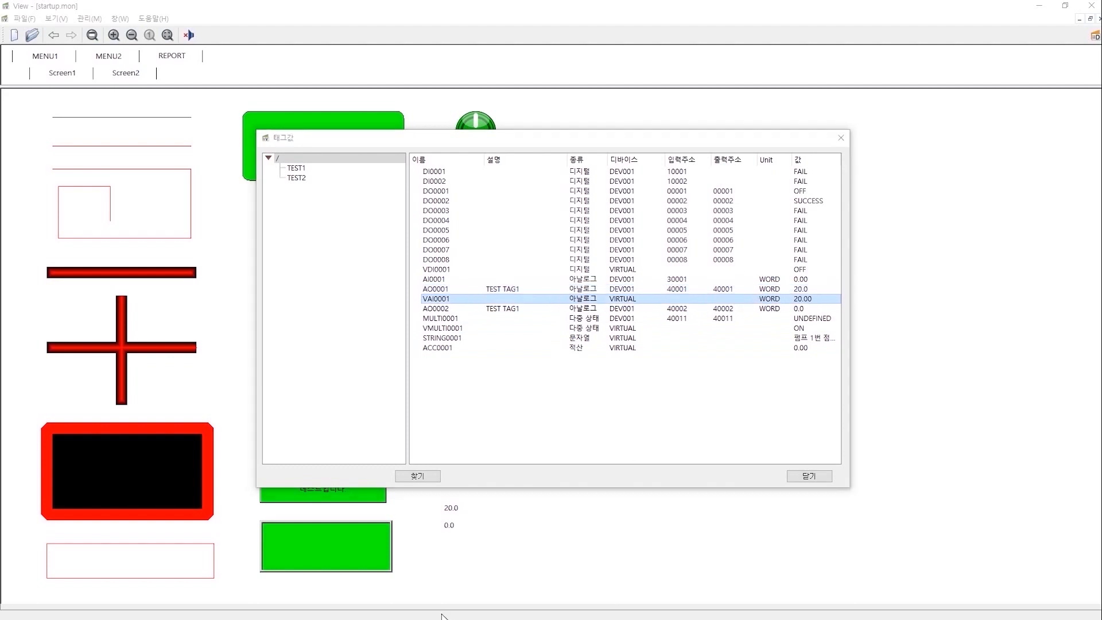
pyautogui.press('super')
pyautogui.click(694, 402)
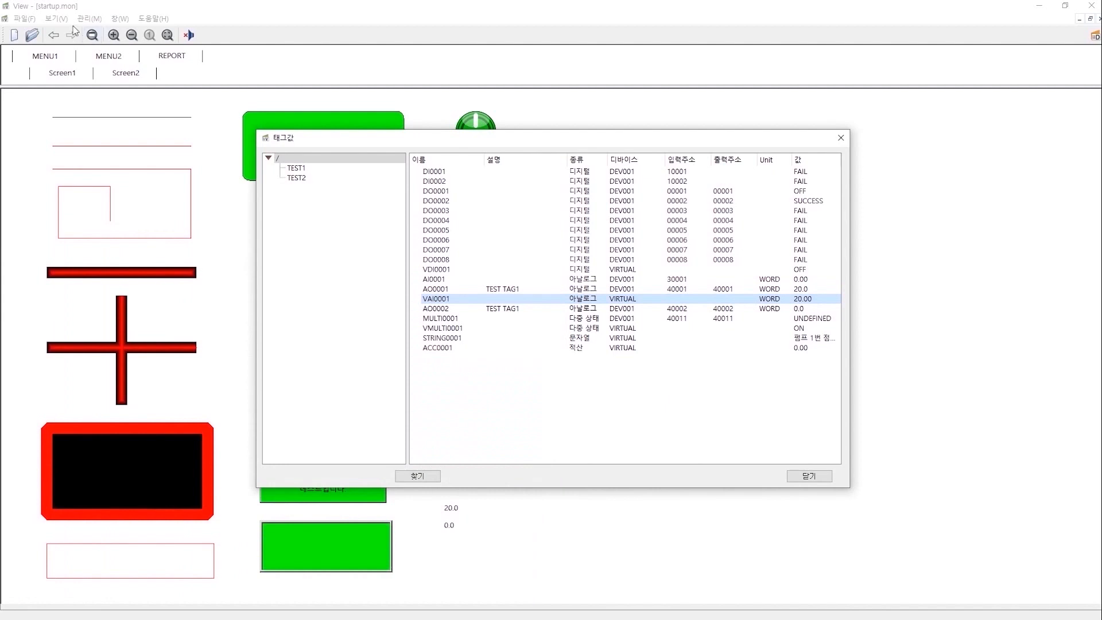
pyautogui.click(56, 19)
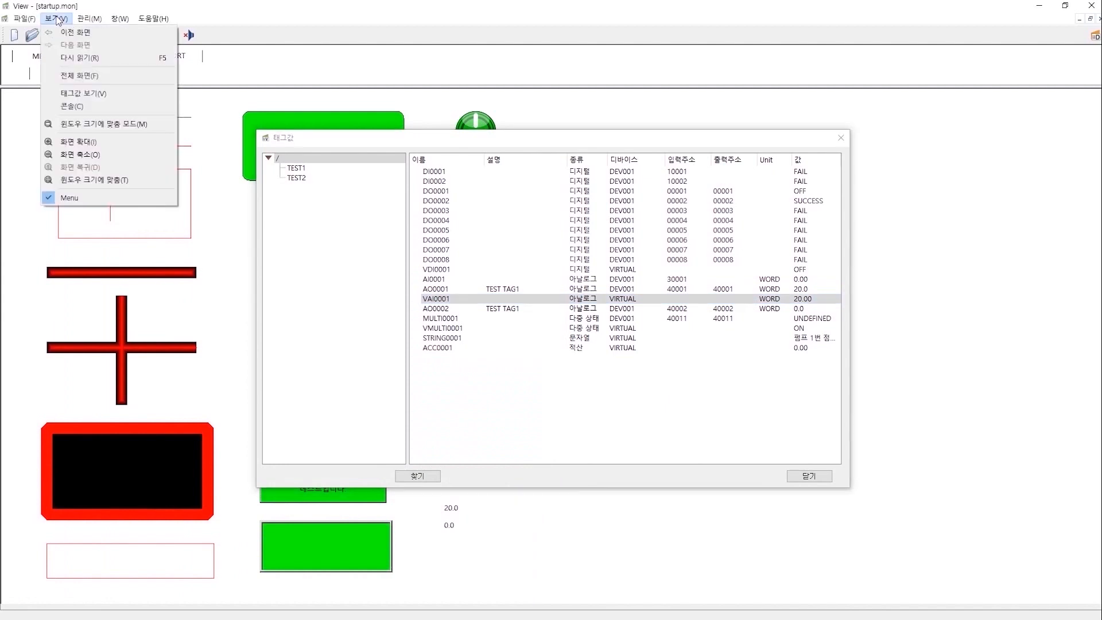
# Open the script console logging VAI0001 = 20.0000, move it upper left, and switch to Designer.
pyautogui.click(81, 112)
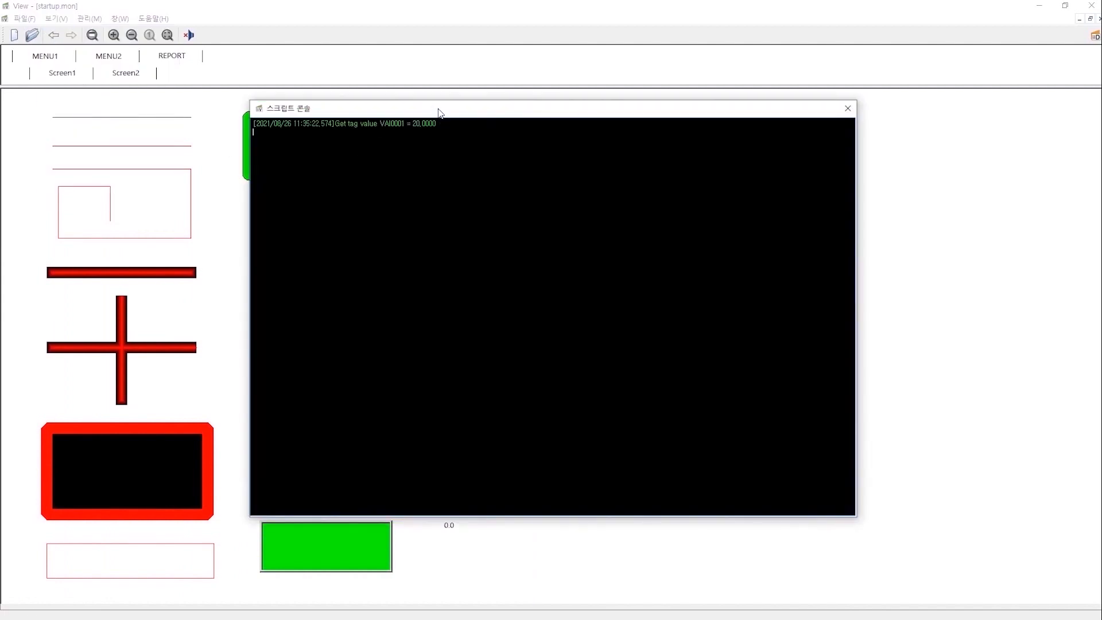
pyautogui.moveTo(437, 109); pyautogui.dragTo(200, 58)
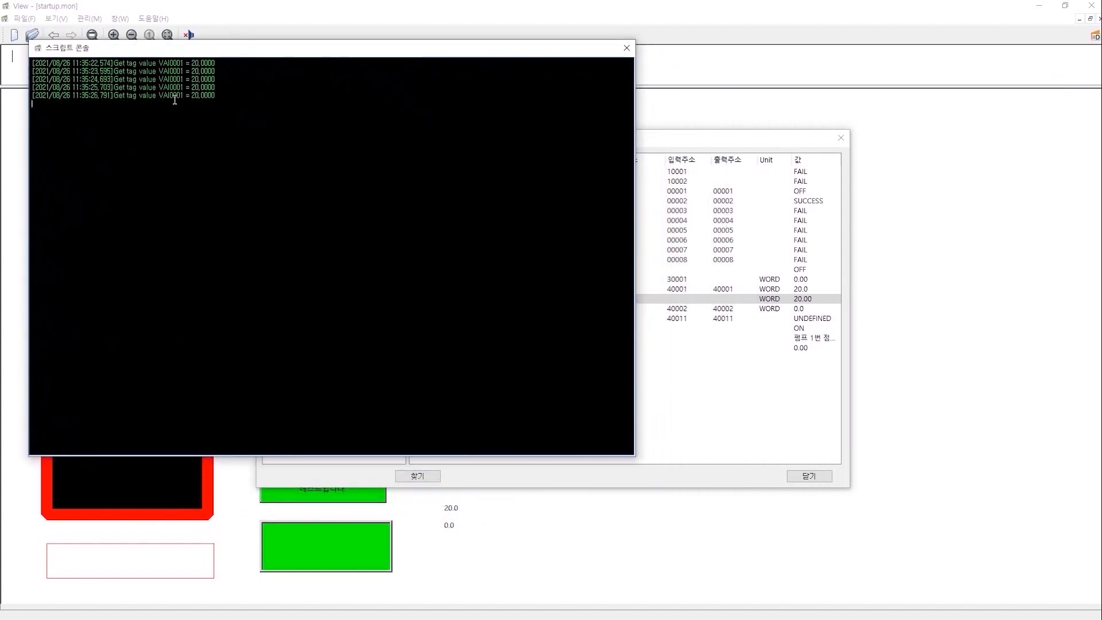
pyautogui.press('super')
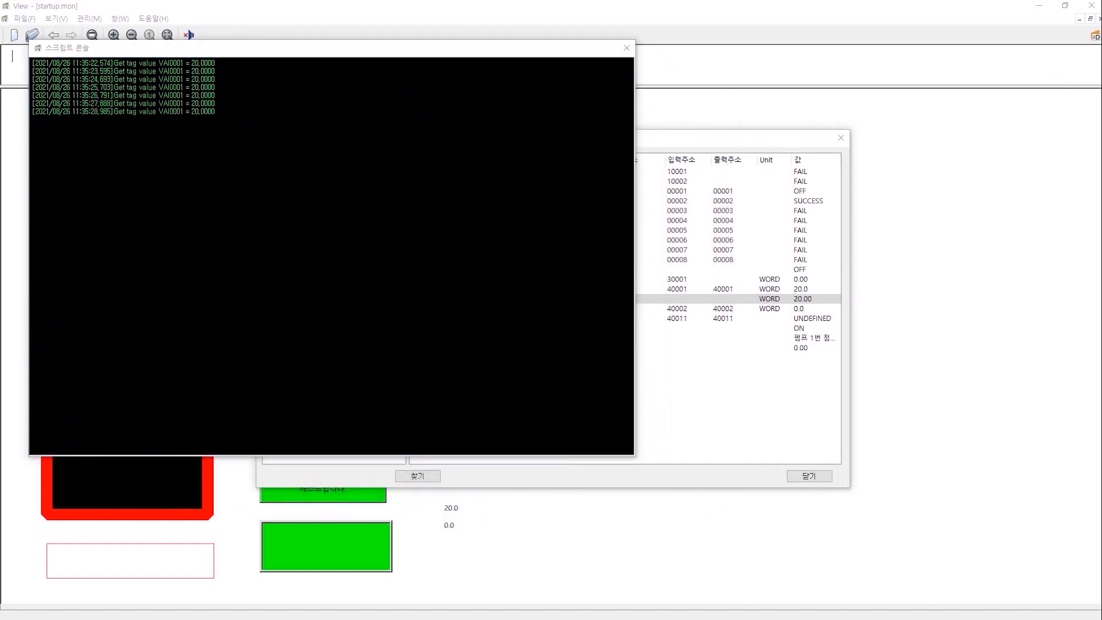
pyautogui.click(354, 609)
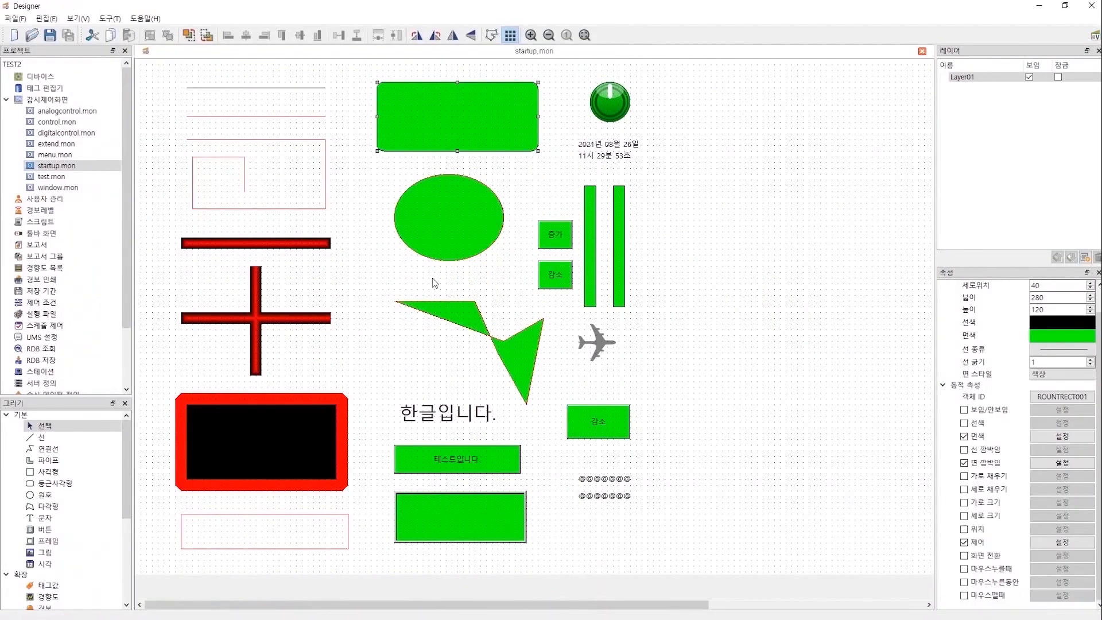
# Open the TEST while-running script and highlight its line reading VAI0001.
pyautogui.doubleClick(40, 221)
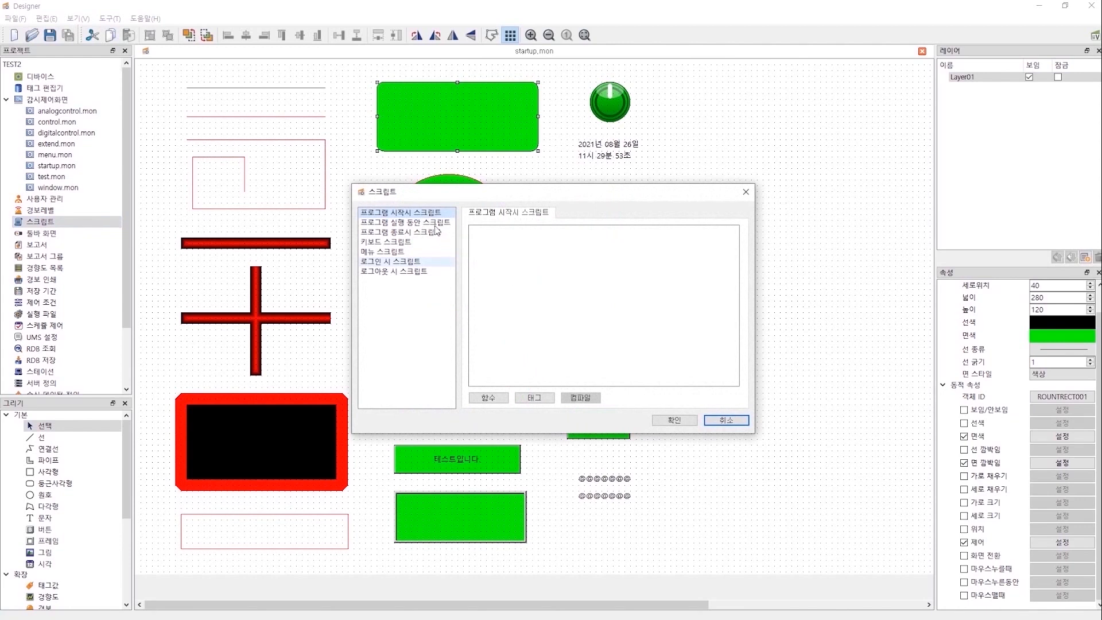
pyautogui.click(436, 223)
pyautogui.doubleClick(531, 246)
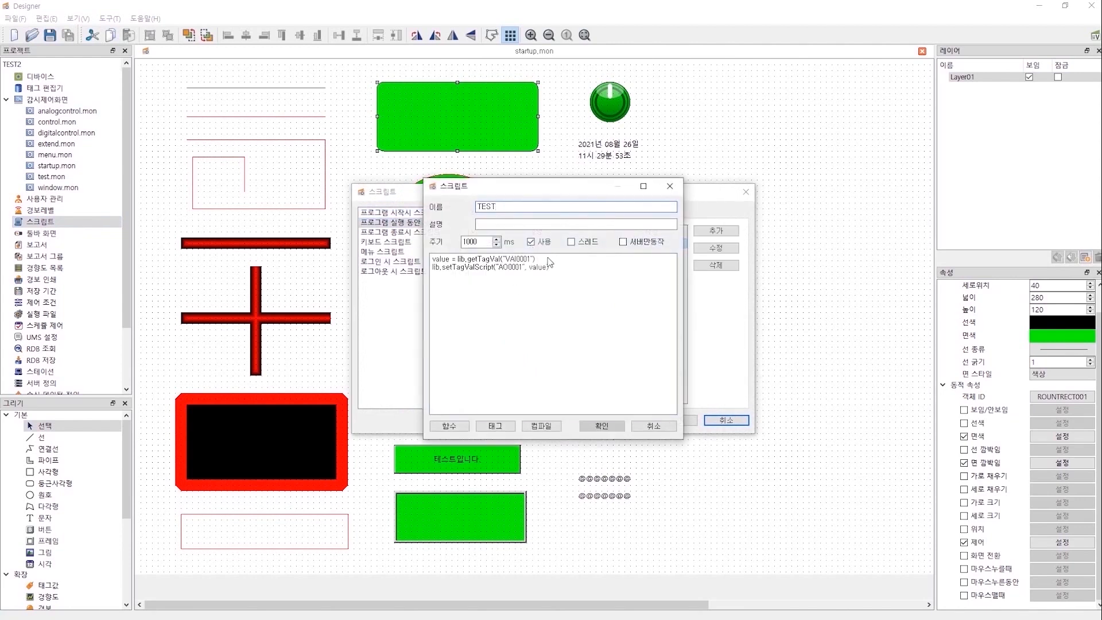
pyautogui.moveTo(546, 261); pyautogui.dragTo(431, 261)
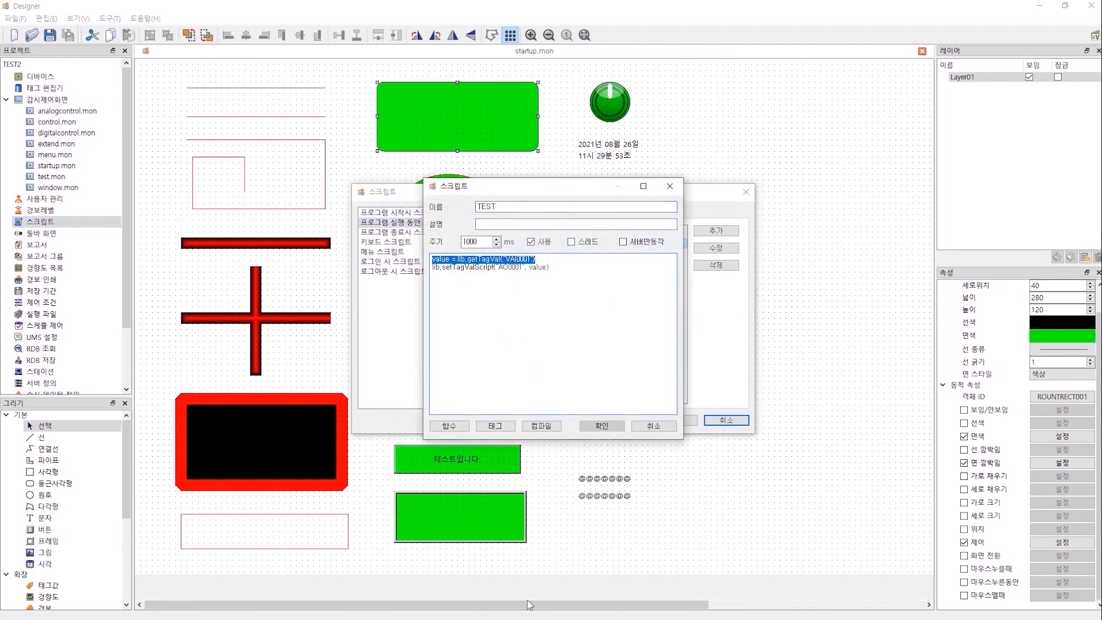
pyautogui.press('super')
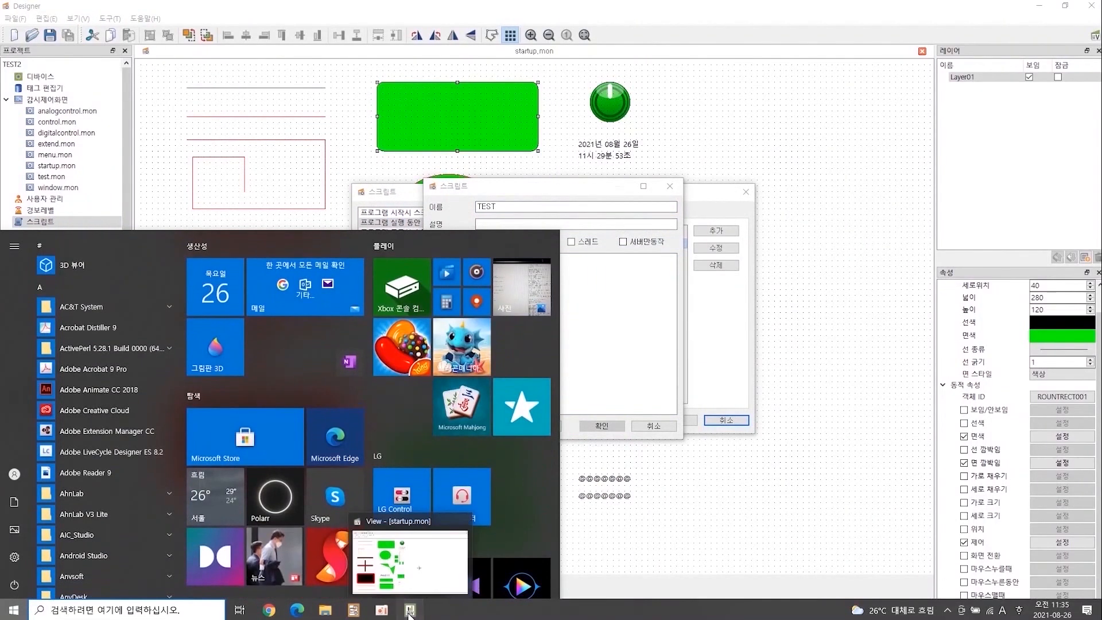
pyautogui.click(410, 612)
pyautogui.moveTo(209, 56); pyautogui.dragTo(249, 87)
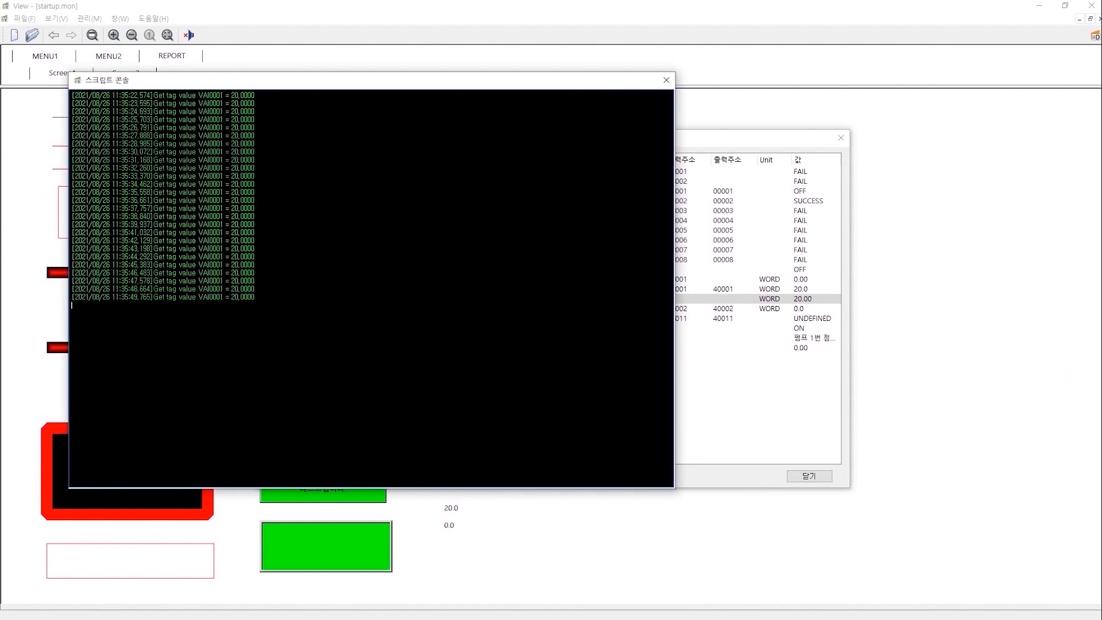
# Highlight the line writing the value to AO0001, then bring View's tag list forward.
pyautogui.press('super')
pyautogui.click(354, 614)
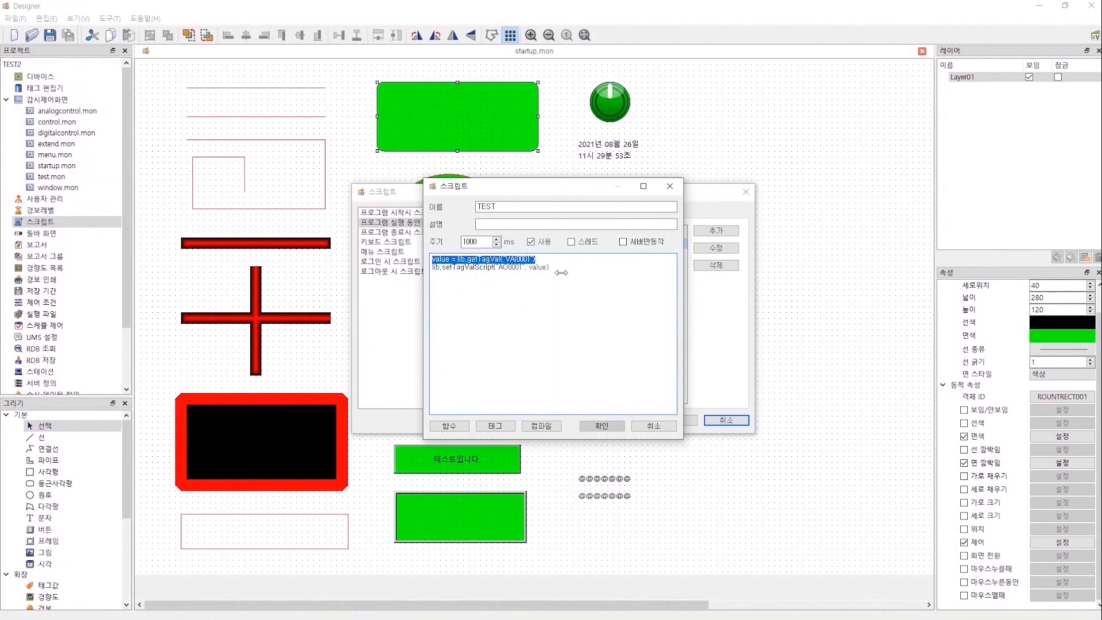
pyautogui.moveTo(578, 268); pyautogui.dragTo(409, 266)
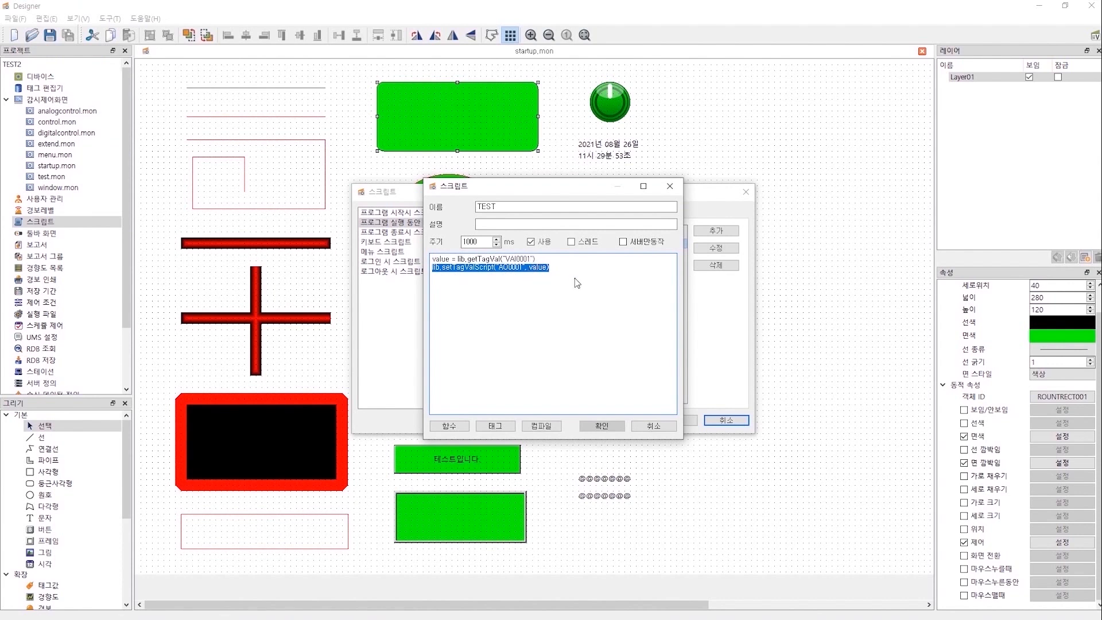
pyautogui.press('super')
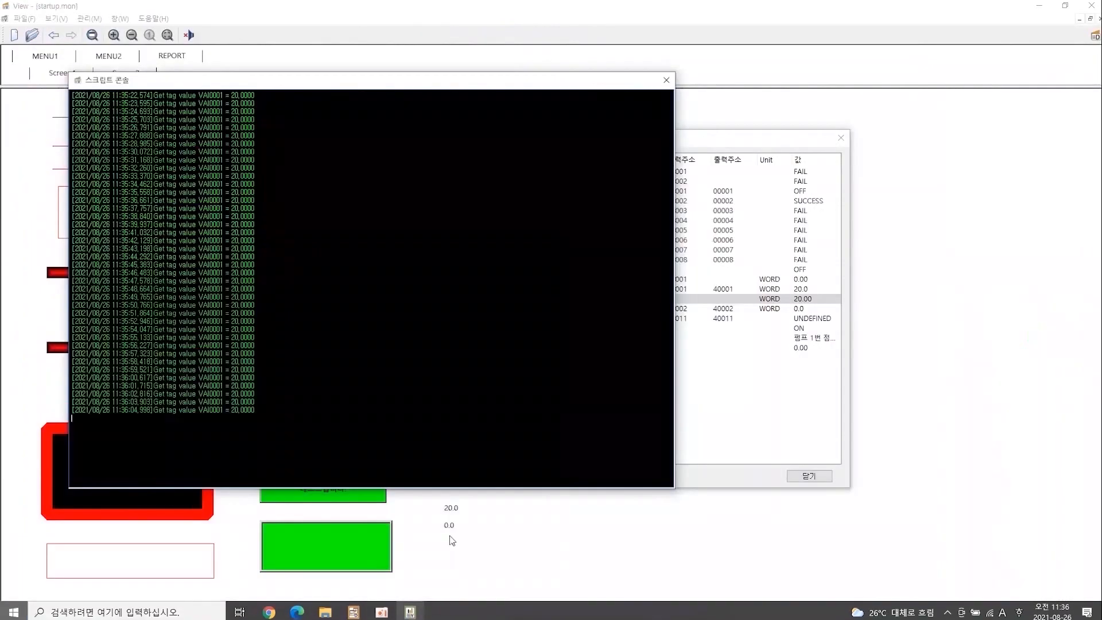
pyautogui.click(765, 298)
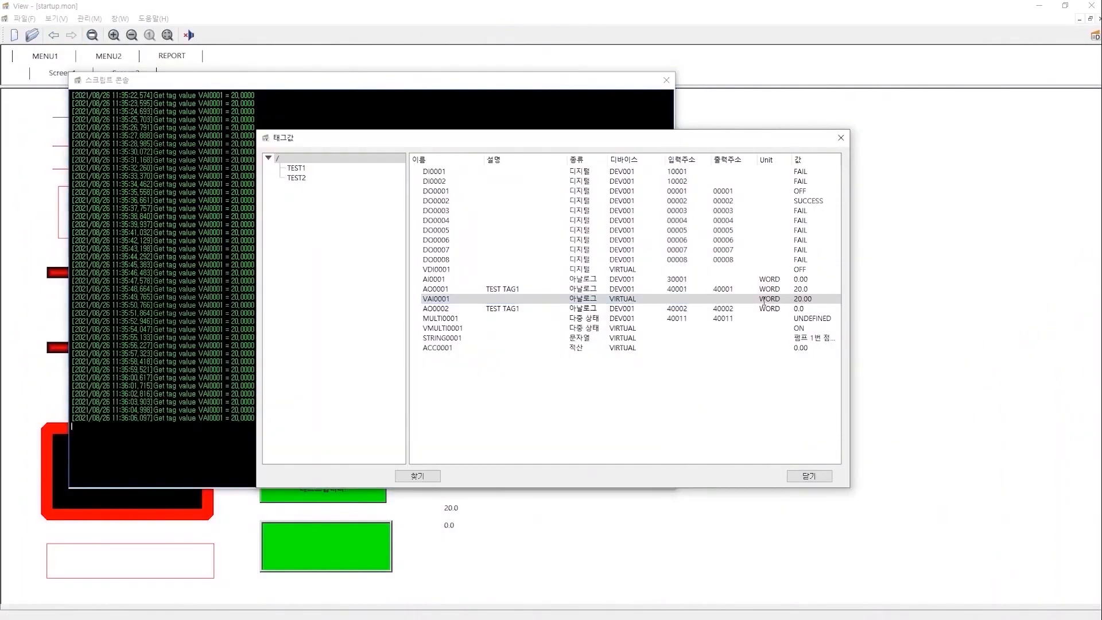
# Set VAI0001 to 30 and check the console logs AO0001 = 30.0000.
pyautogui.rightClick(765, 297)
pyautogui.click(806, 300)
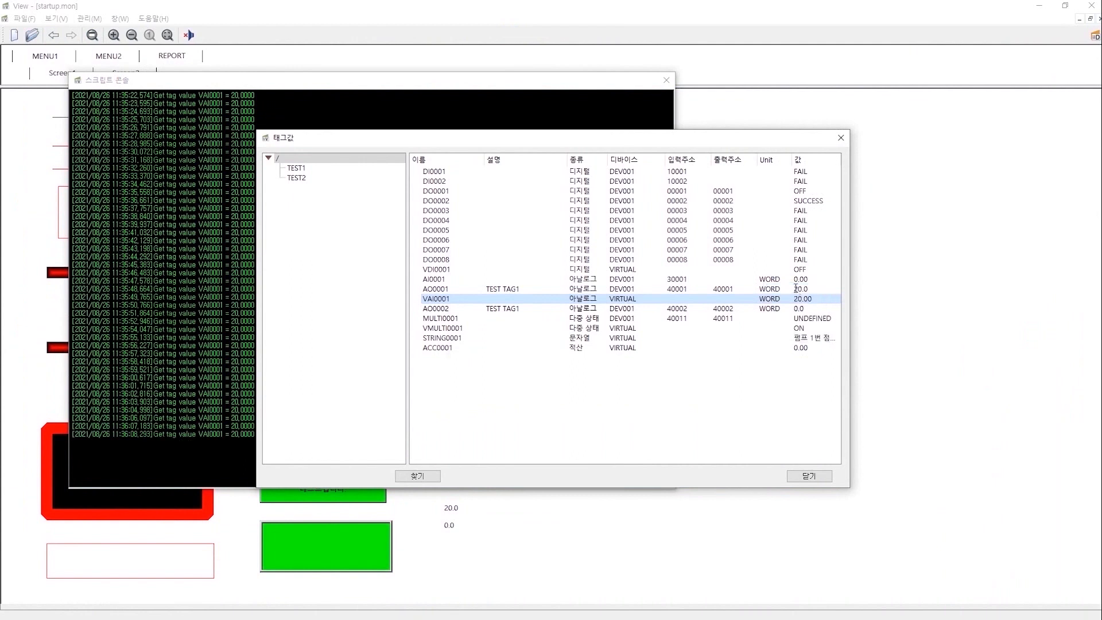
pyautogui.write('30')
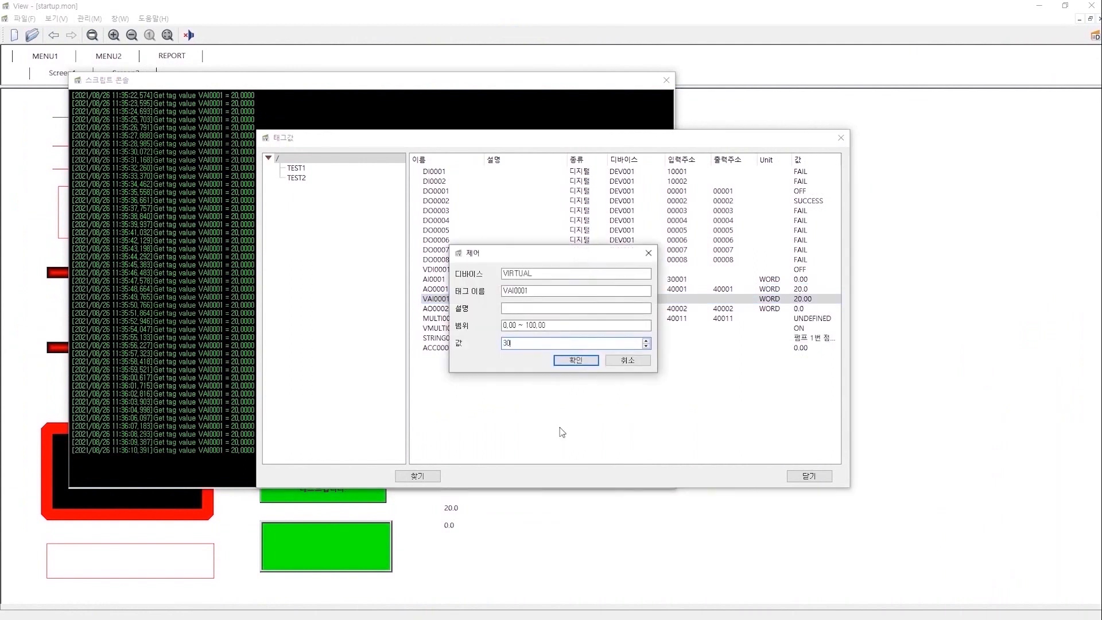
pyautogui.click(575, 360)
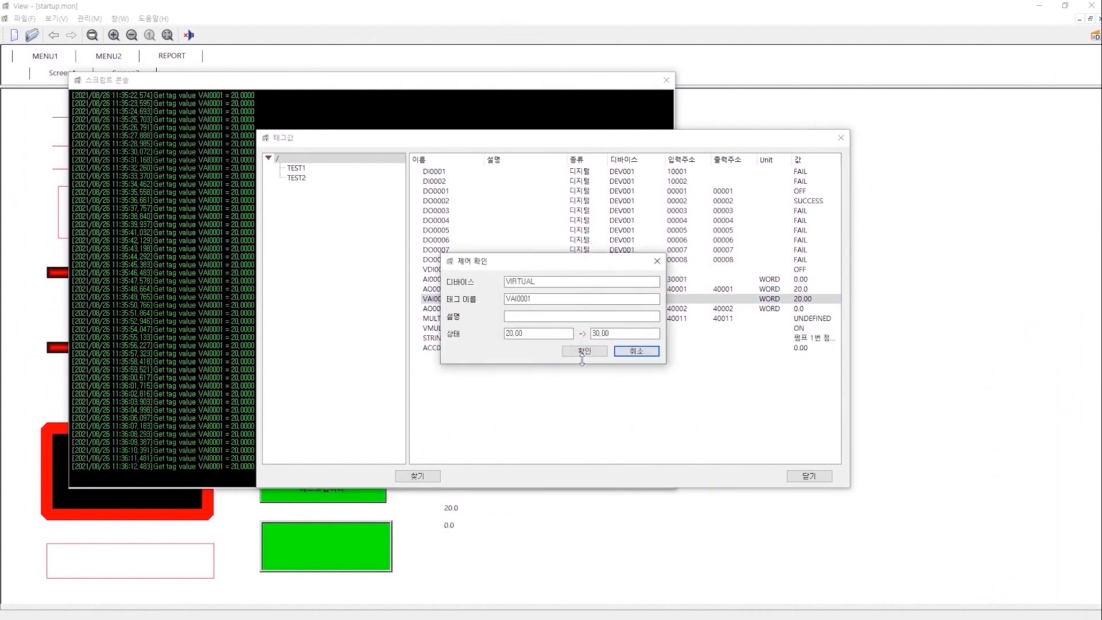
pyautogui.click(584, 352)
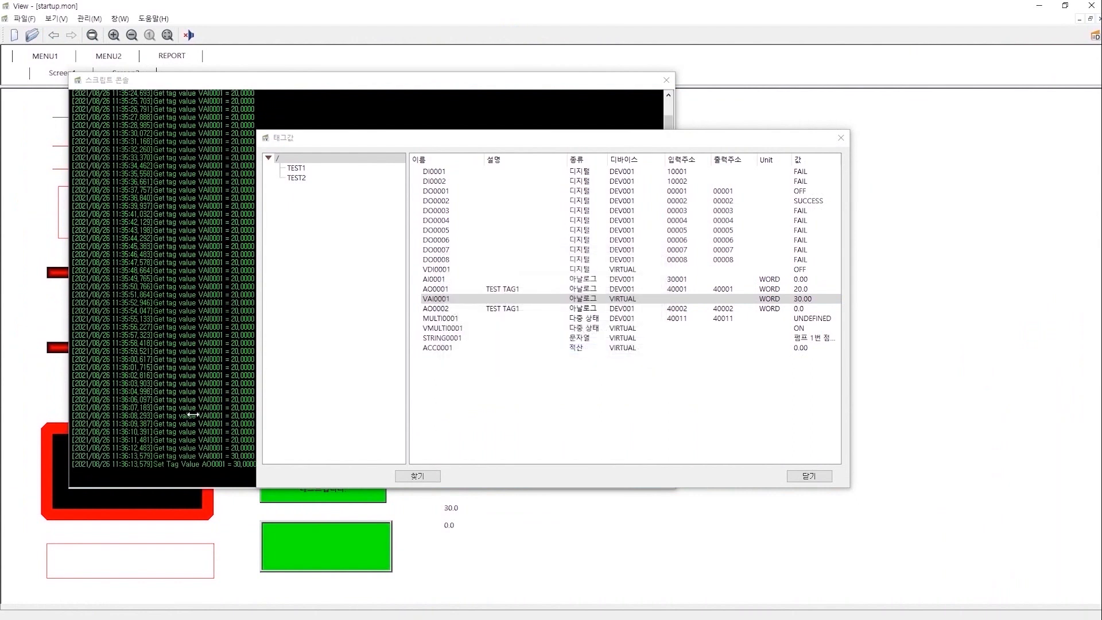
pyautogui.click(194, 413)
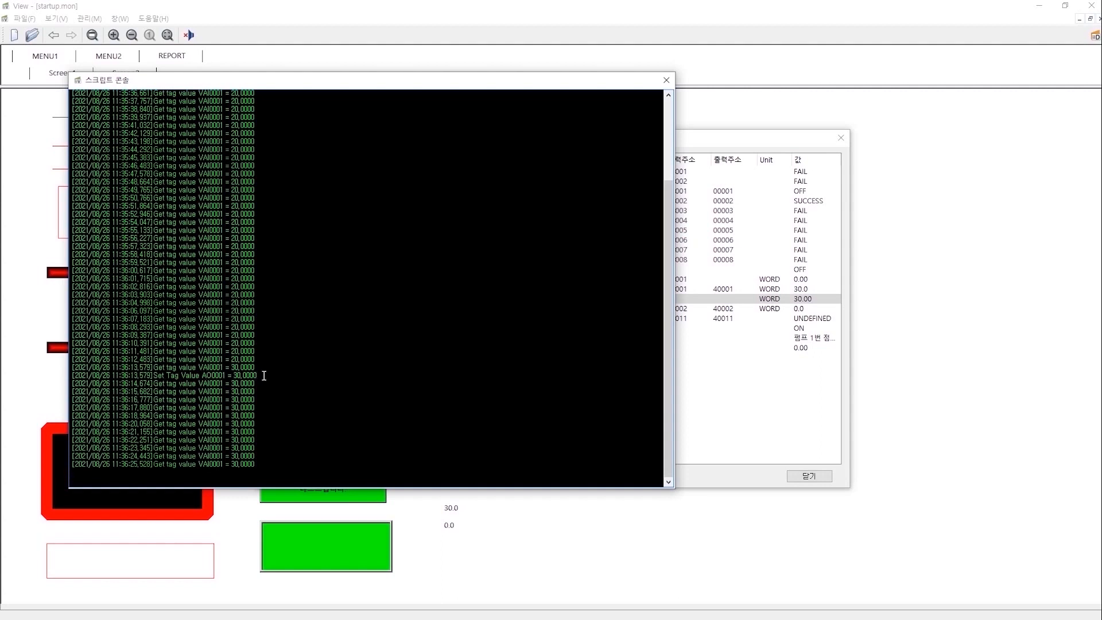
pyautogui.press('super')
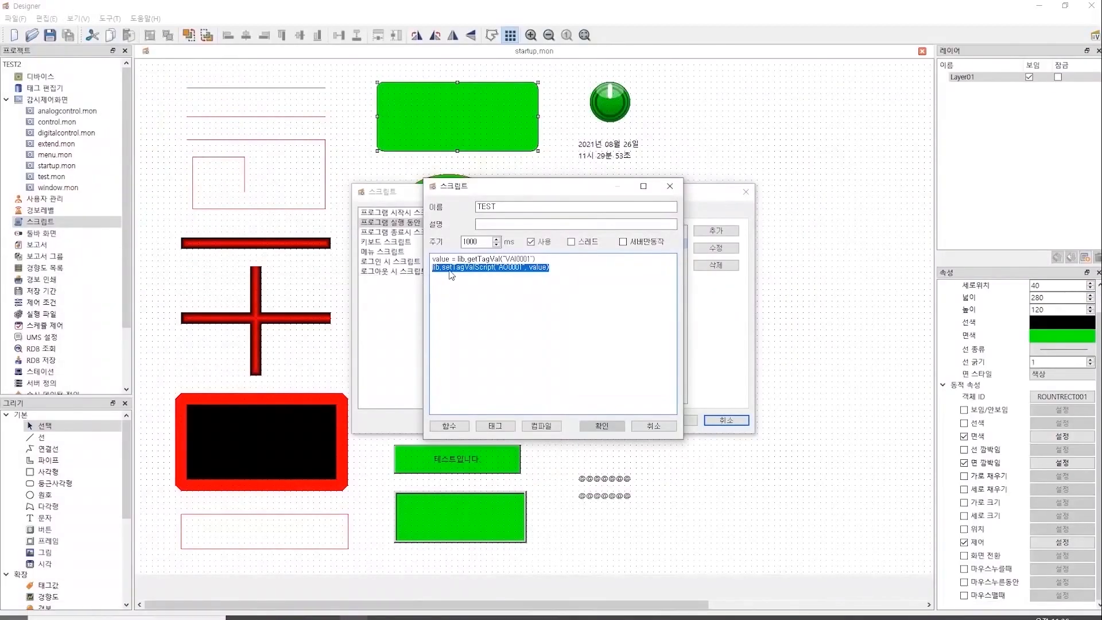
# Edit the TEST script's period, recompile with threaded execution off, and save it.
pyautogui.moveTo(574, 274); pyautogui.dragTo(402, 253)
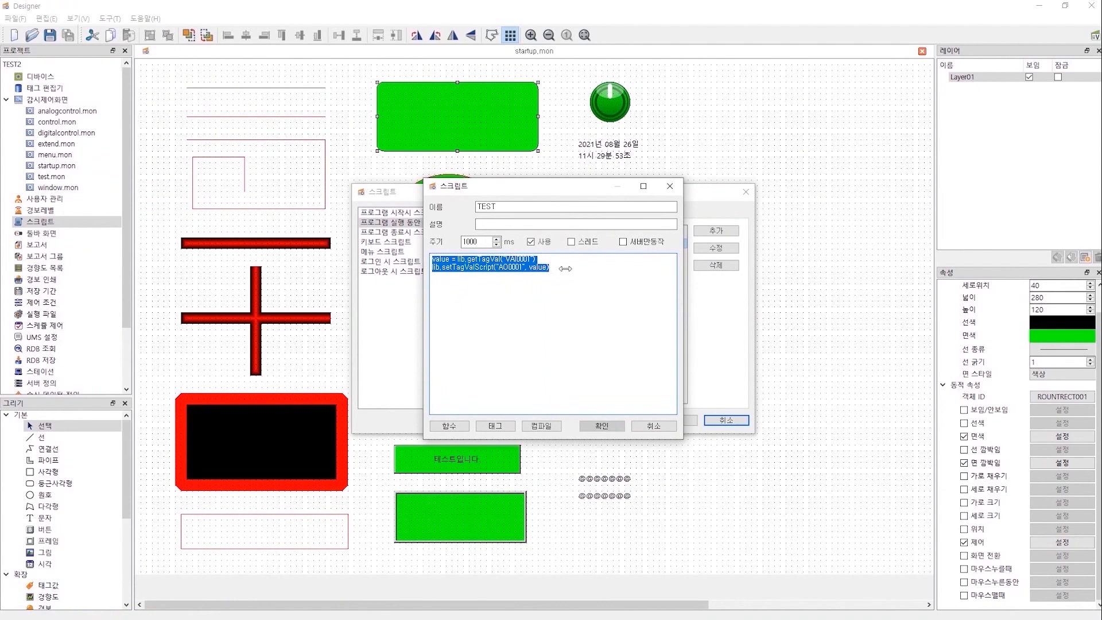
pyautogui.moveTo(565, 268); pyautogui.dragTo(419, 273)
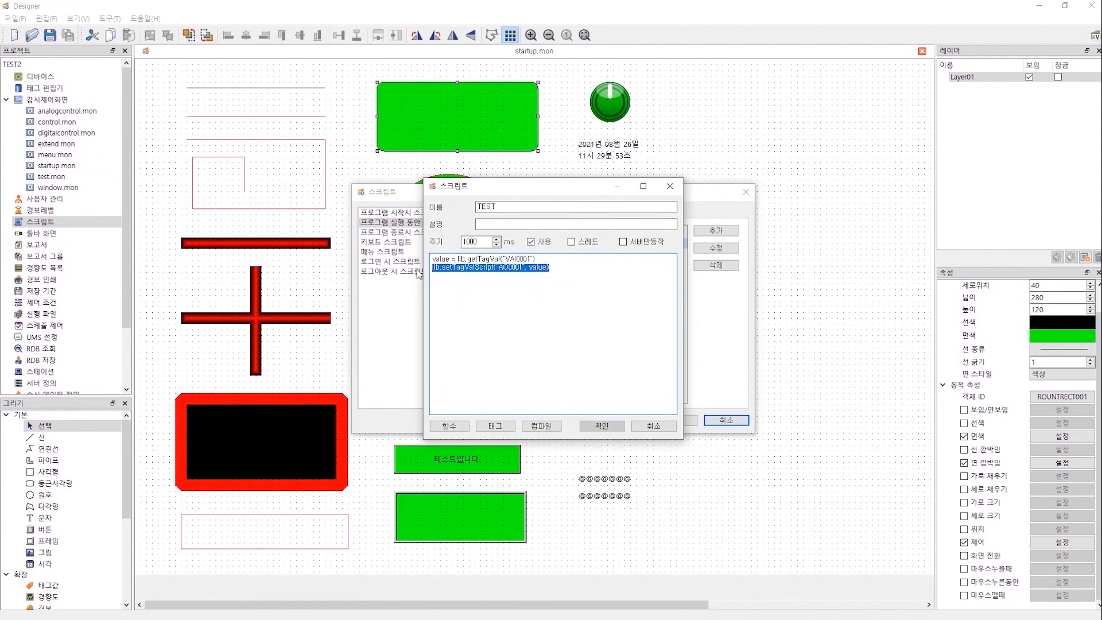
pyautogui.moveTo(487, 241); pyautogui.dragTo(436, 240)
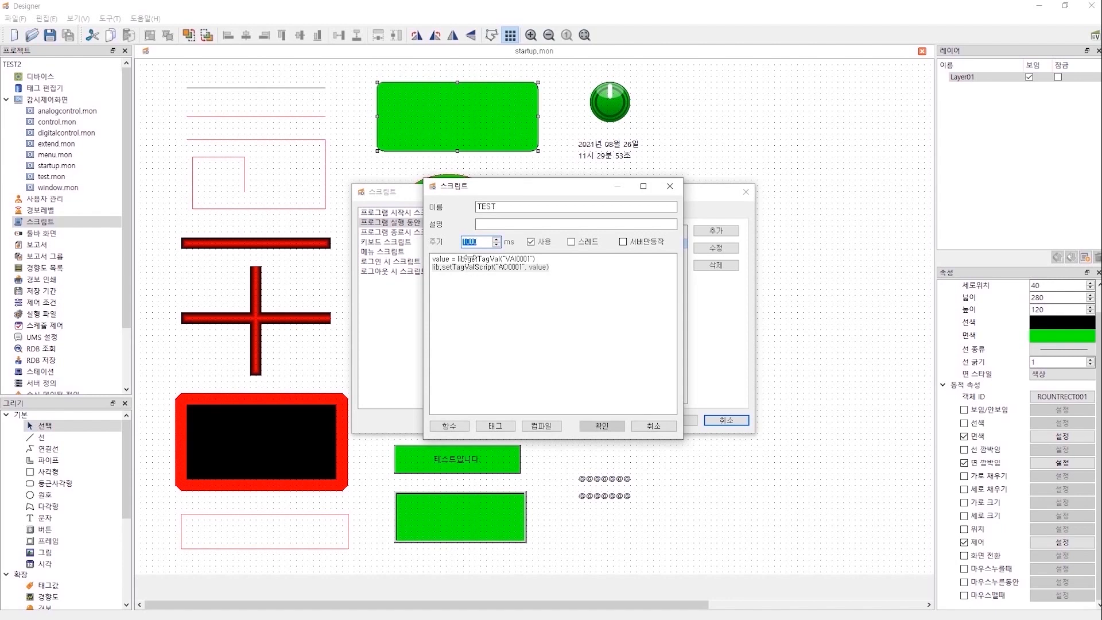
pyautogui.click(483, 243)
pyautogui.click(571, 241)
pyautogui.click(541, 425)
pyautogui.click(577, 320)
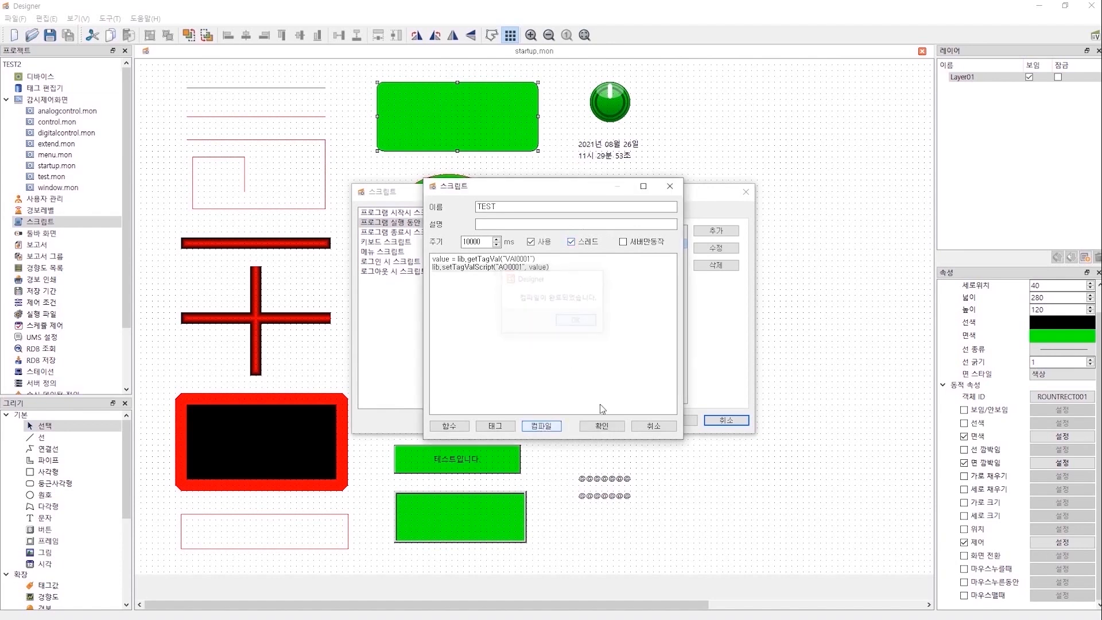
pyautogui.click(571, 241)
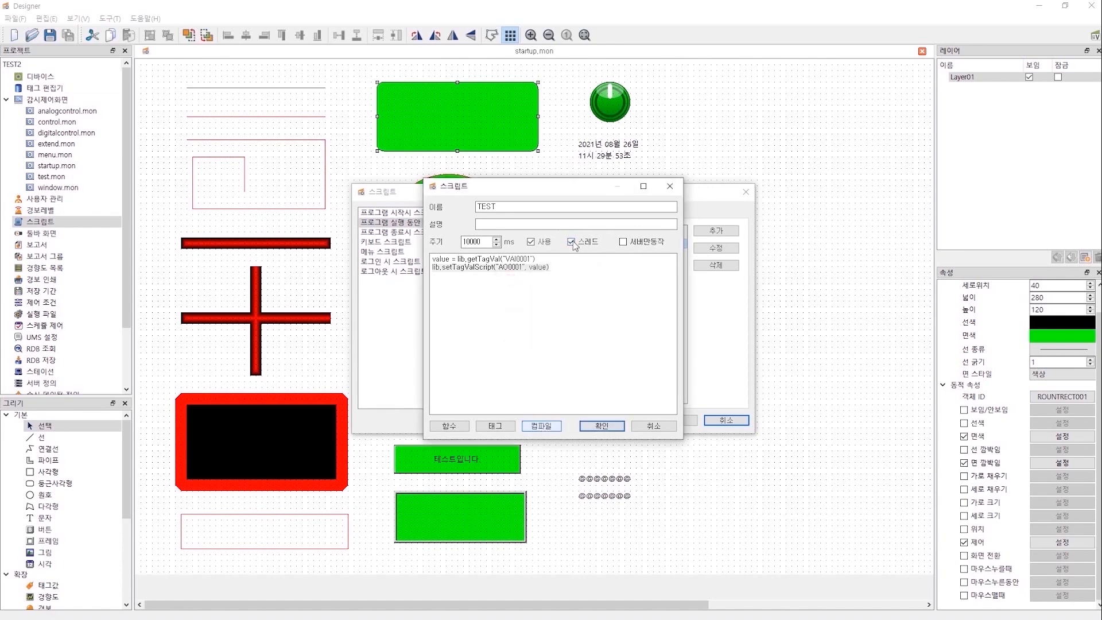
pyautogui.click(549, 428)
pyautogui.click(581, 322)
pyautogui.click(600, 426)
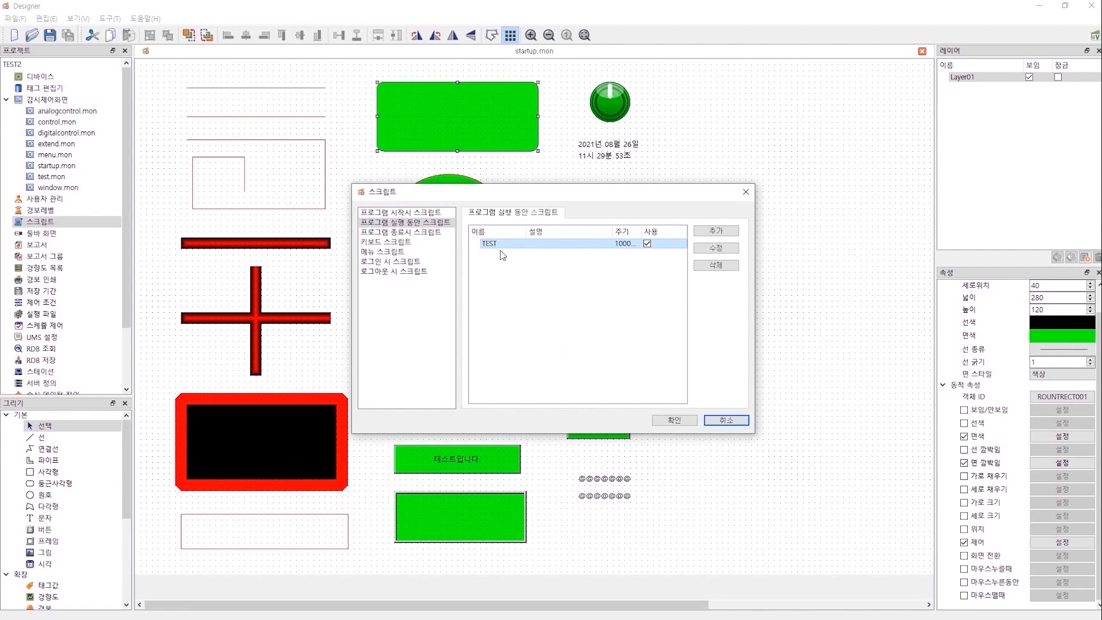
pyautogui.click(727, 249)
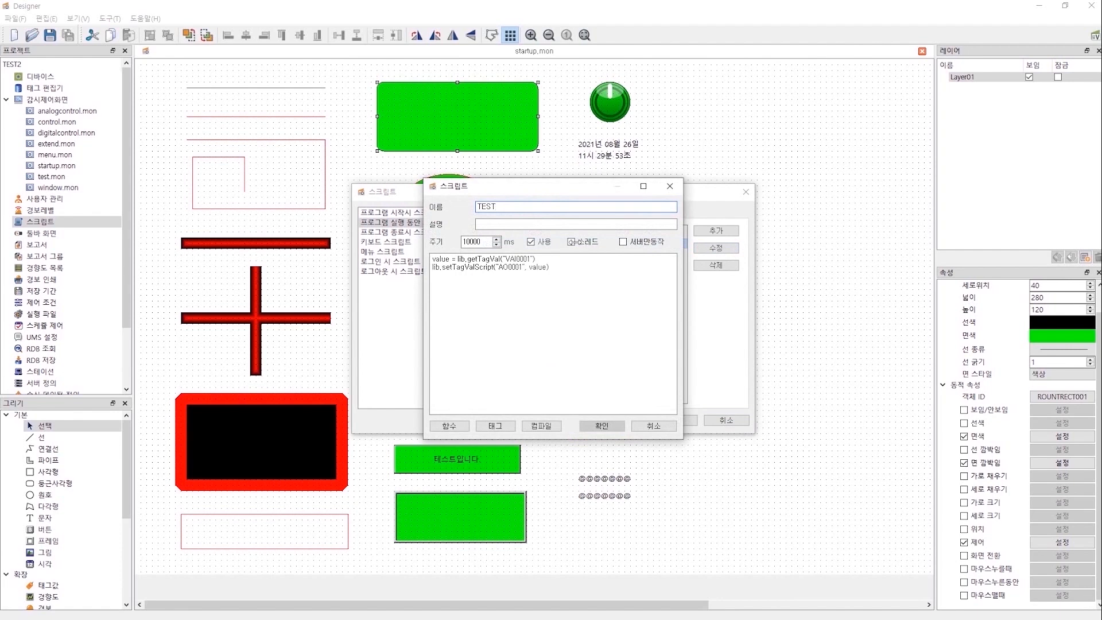
pyautogui.click(571, 241)
pyautogui.moveTo(564, 190); pyautogui.dragTo(776, 192)
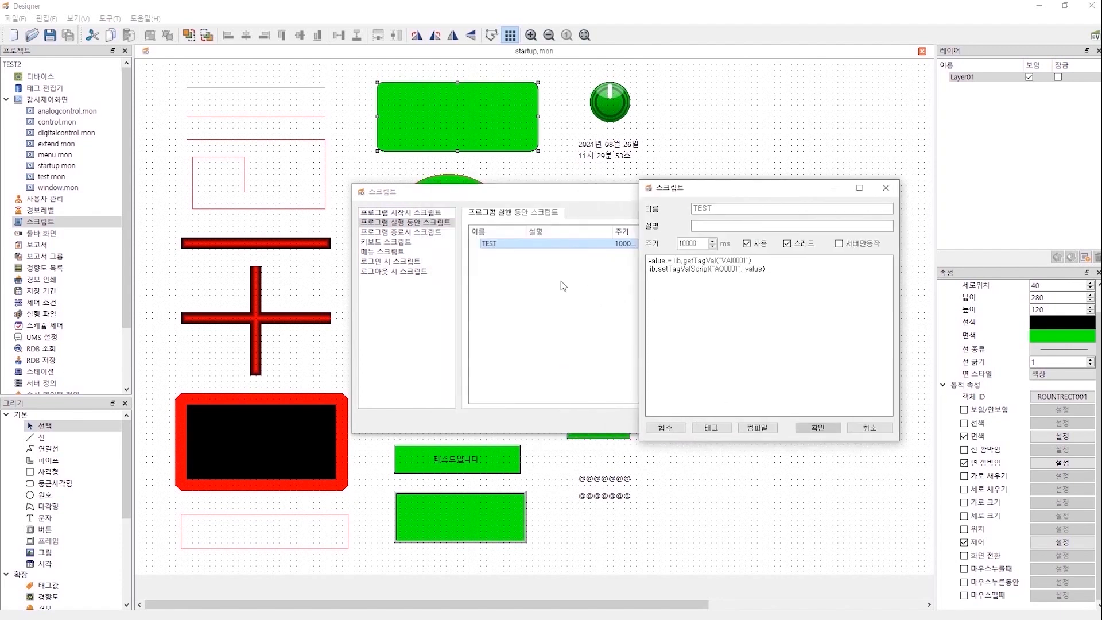
pyautogui.hotkey('ctrl', 'a')
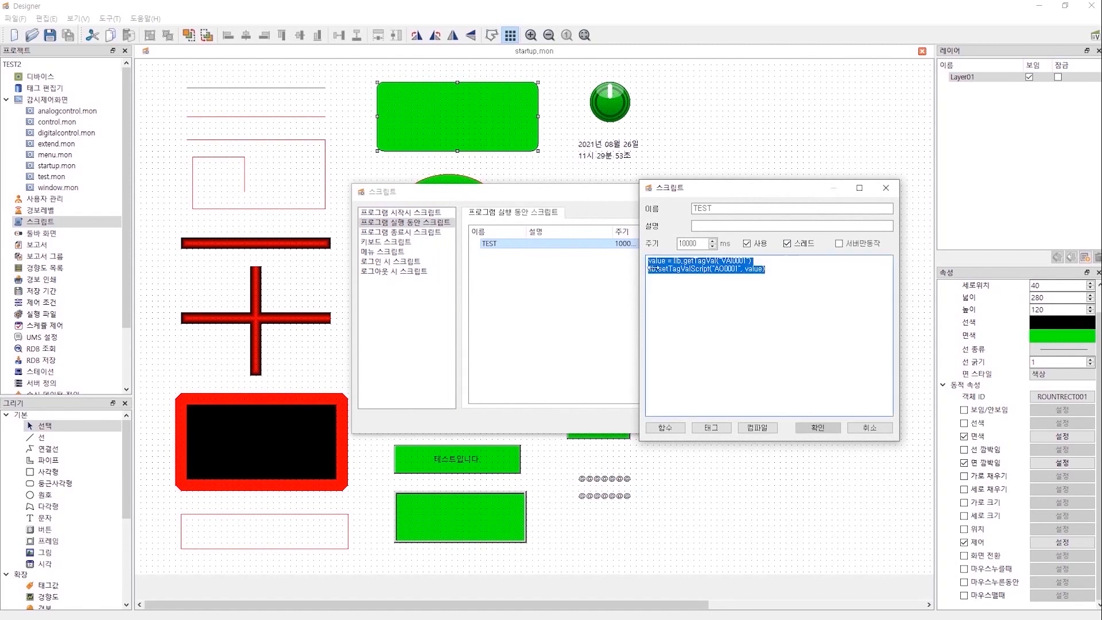
pyautogui.click(797, 272)
pyautogui.moveTo(797, 272); pyautogui.dragTo(641, 259)
pyautogui.click(865, 432)
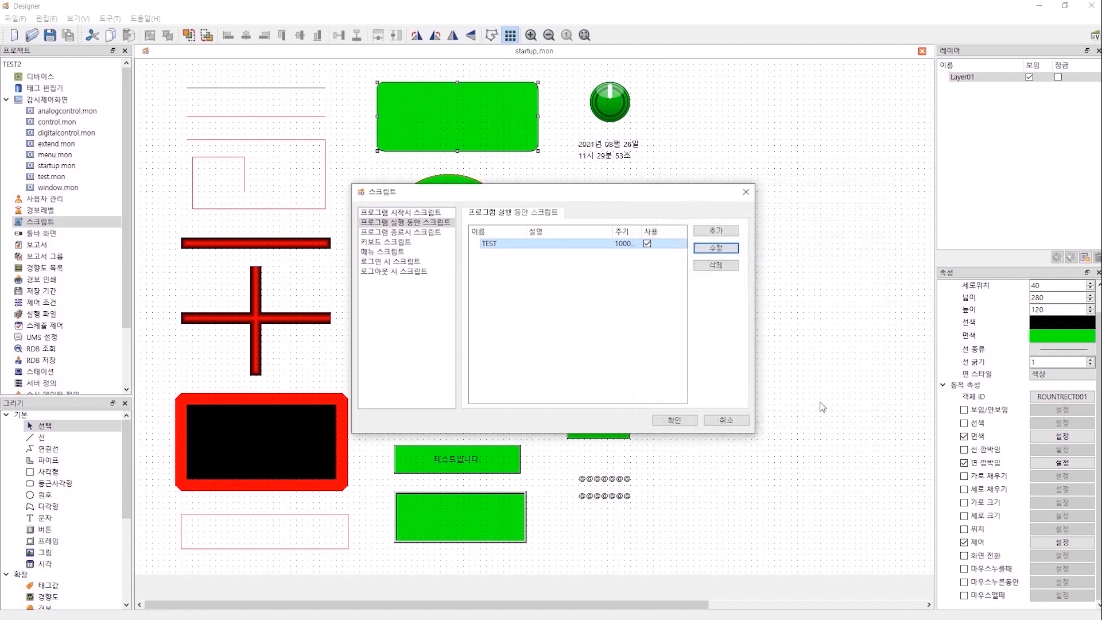
# Add a new keyboard script triggered by key 1.
pyautogui.click(406, 233)
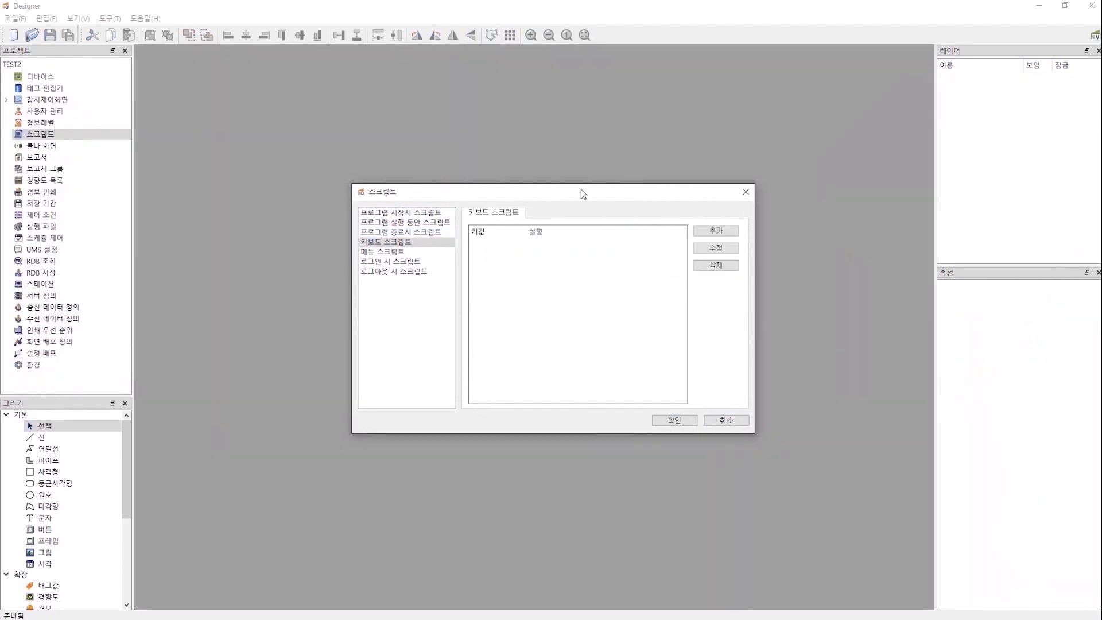
pyautogui.click(583, 194)
pyautogui.click(711, 235)
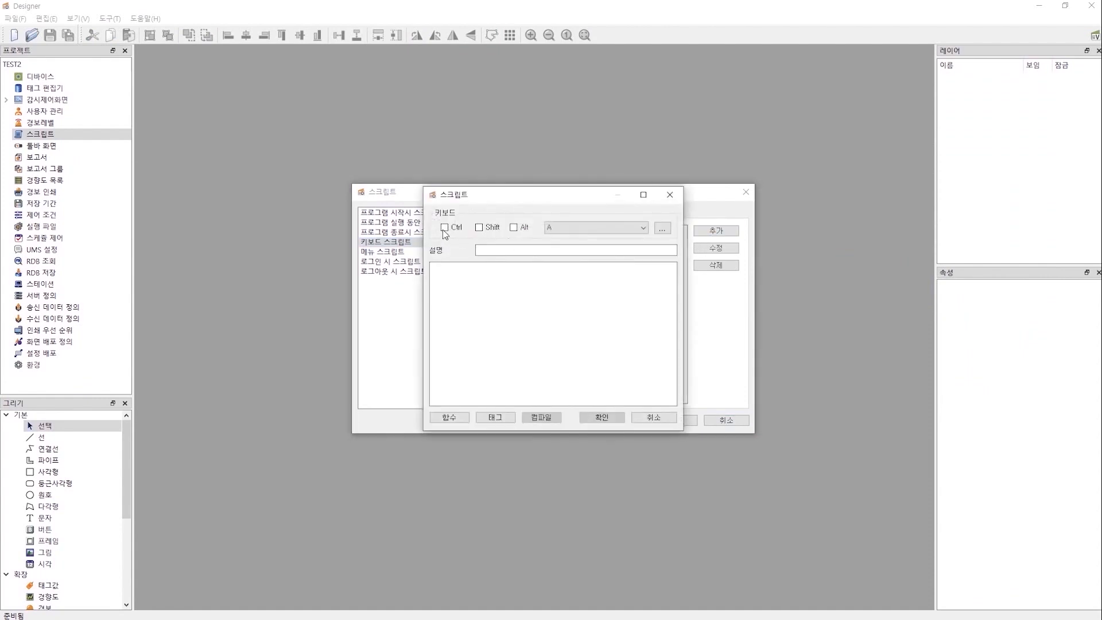
pyautogui.click(581, 231)
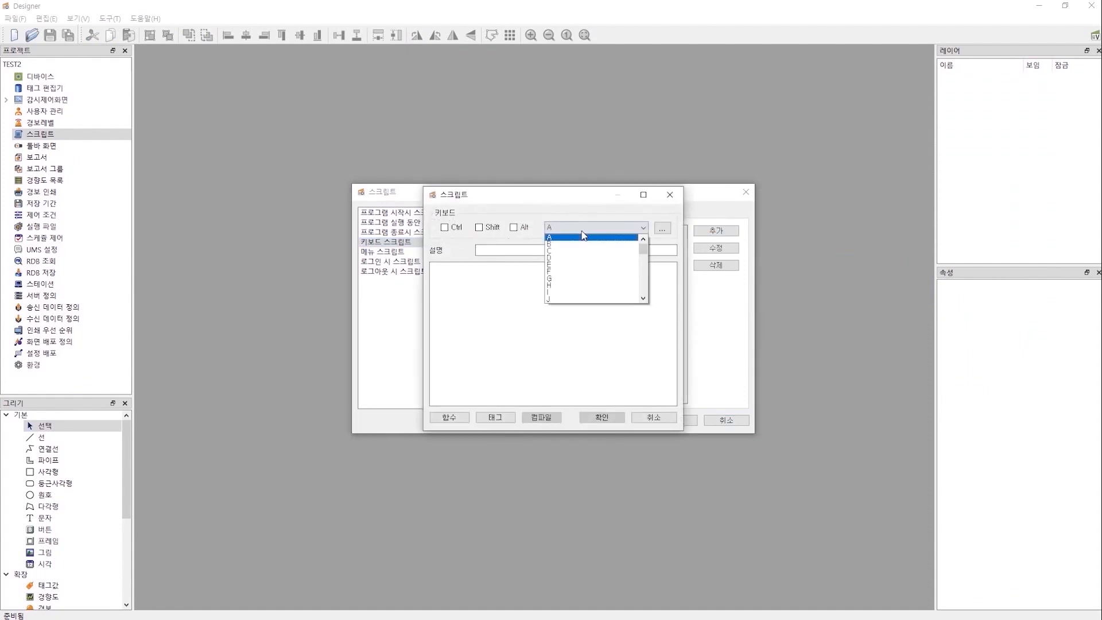
pyautogui.scroll(-5, 580, 271)
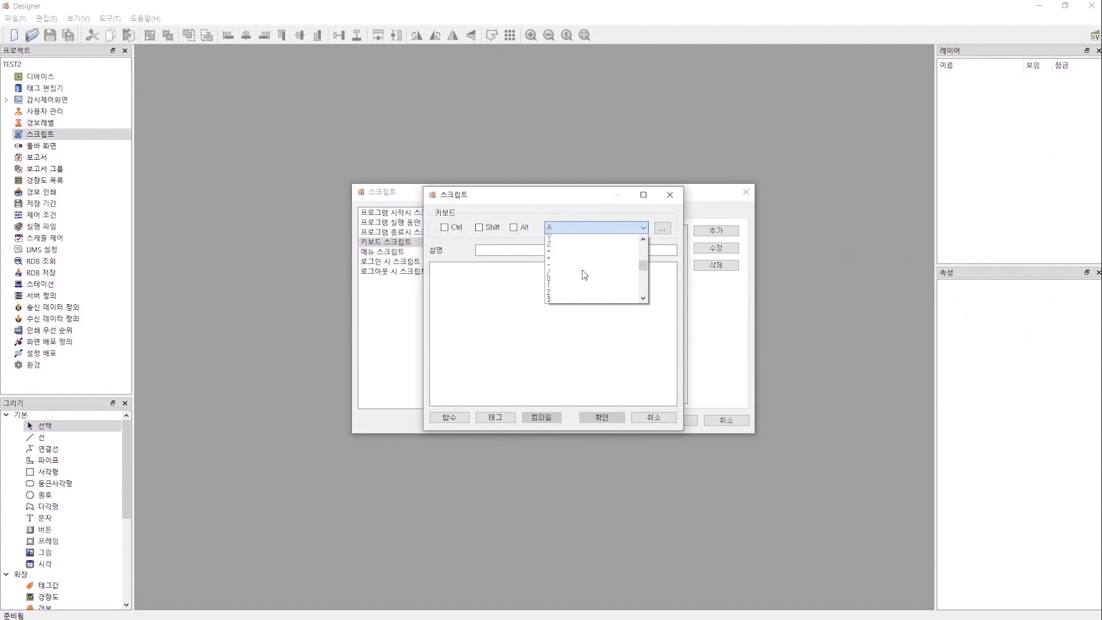
pyautogui.click(549, 269)
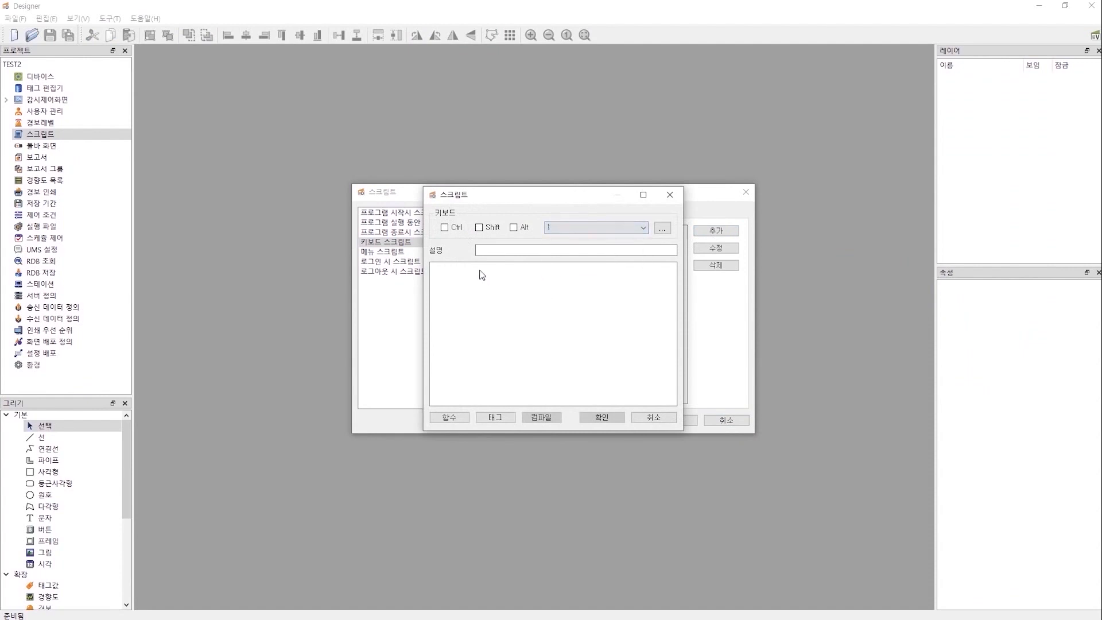
# Give the key 1 script lib.loadScreen('test'), compile it, and save it.
pyautogui.click(506, 282)
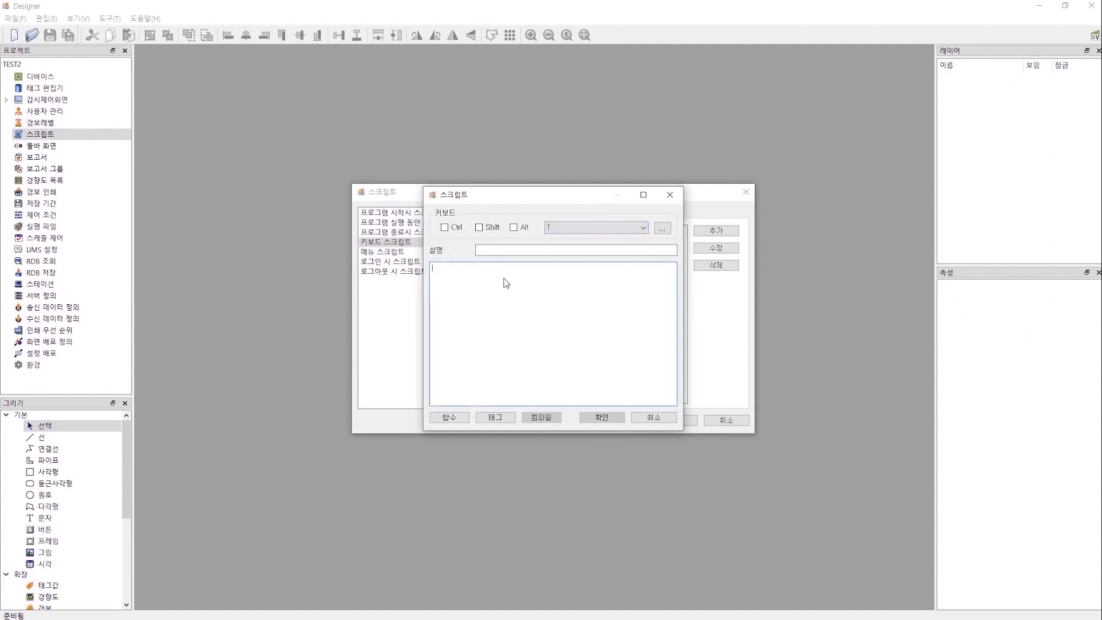
pyautogui.click(459, 414)
pyautogui.click(447, 236)
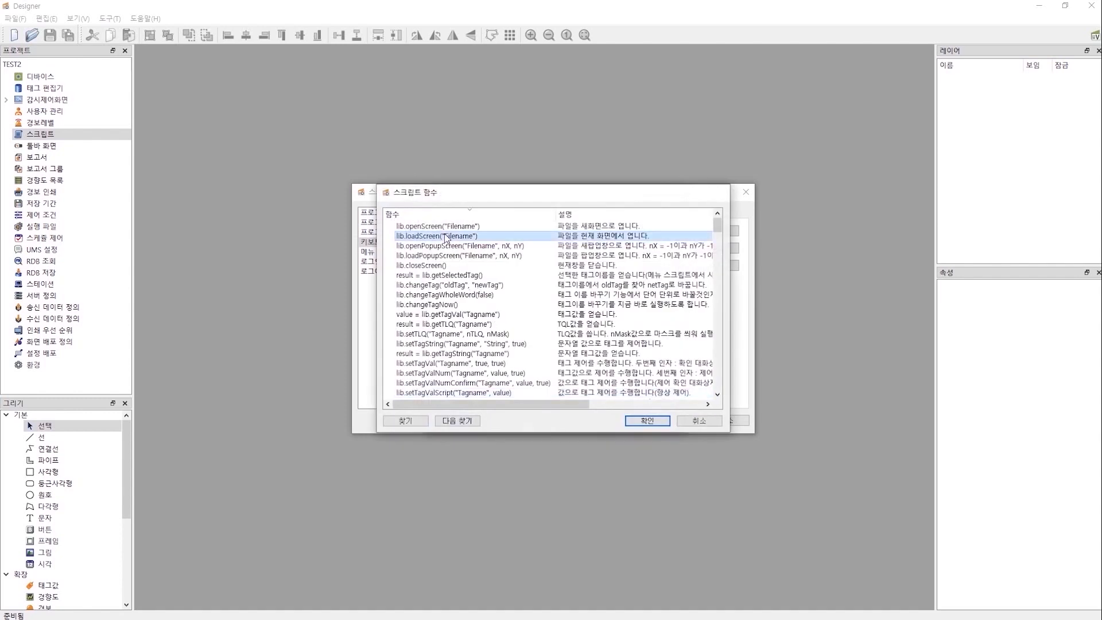
pyautogui.doubleClick(446, 236)
pyautogui.moveTo(484, 268); pyautogui.dragTo(509, 274)
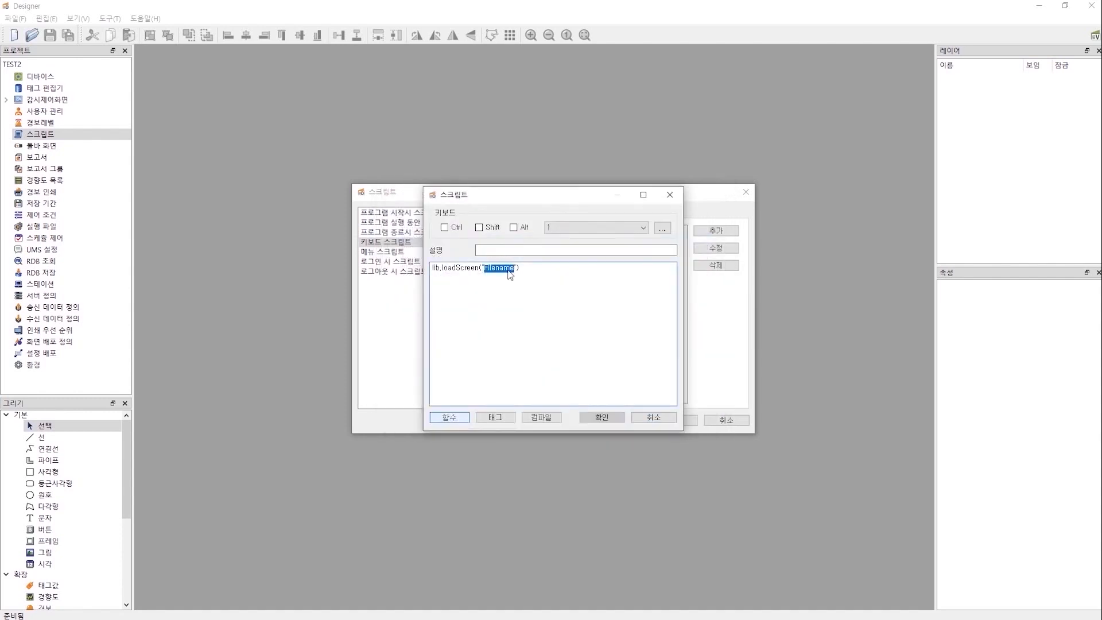
pyautogui.write('test')
pyautogui.click(540, 417)
pyautogui.click(575, 321)
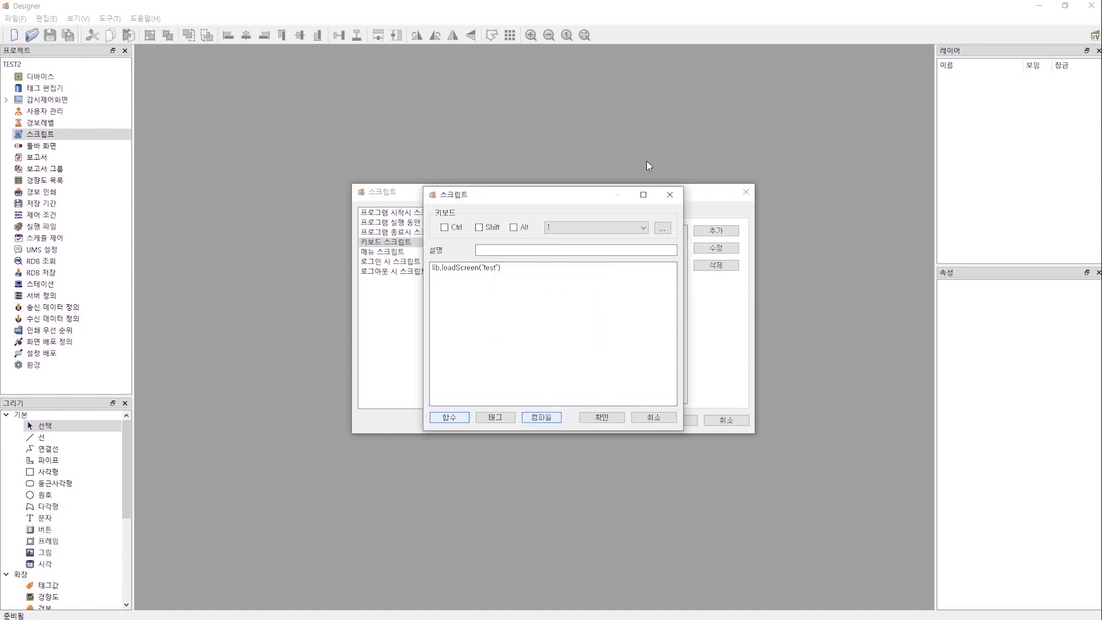
pyautogui.moveTo(519, 275); pyautogui.dragTo(379, 272)
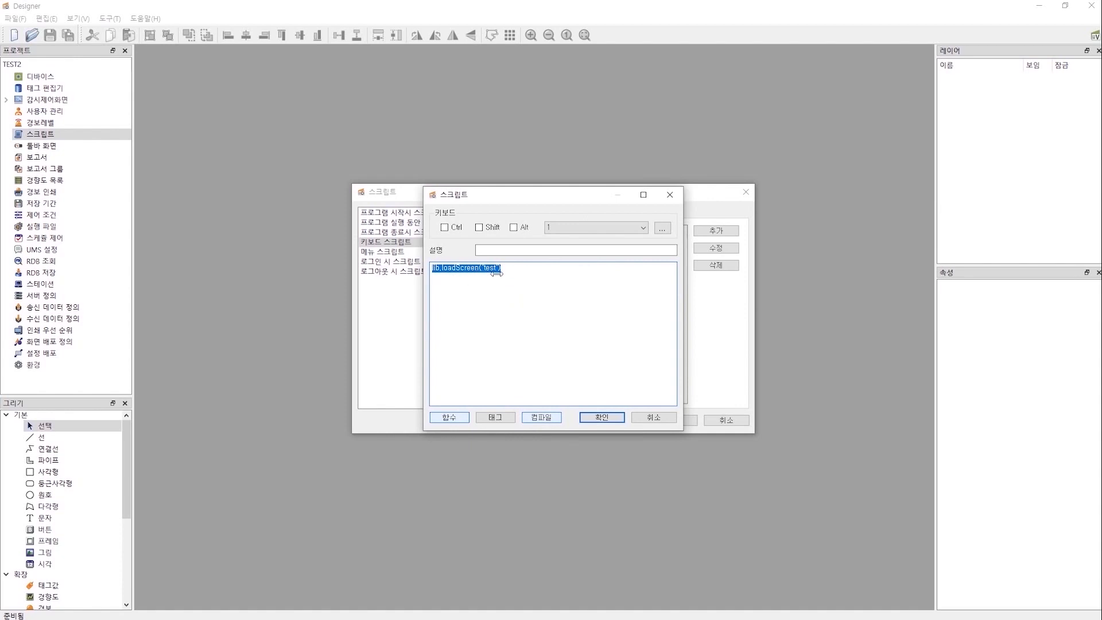
pyautogui.click(561, 360)
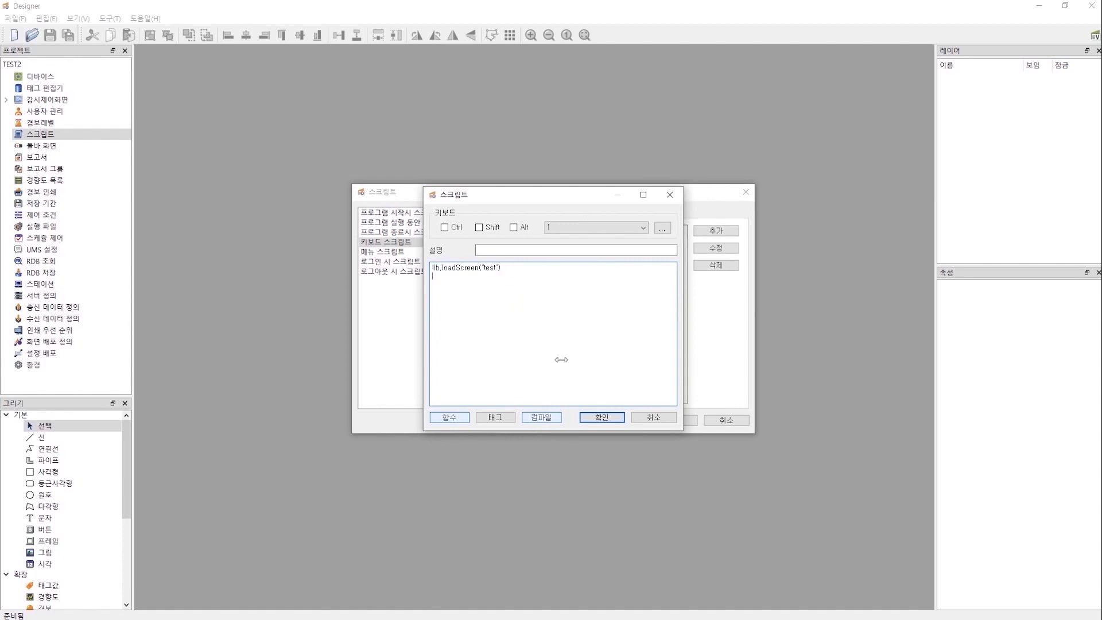
pyautogui.click(601, 418)
# Add a key 2 script running lib.loadScreen('startup'), compile, save, and close the settings.
pyautogui.click(720, 230)
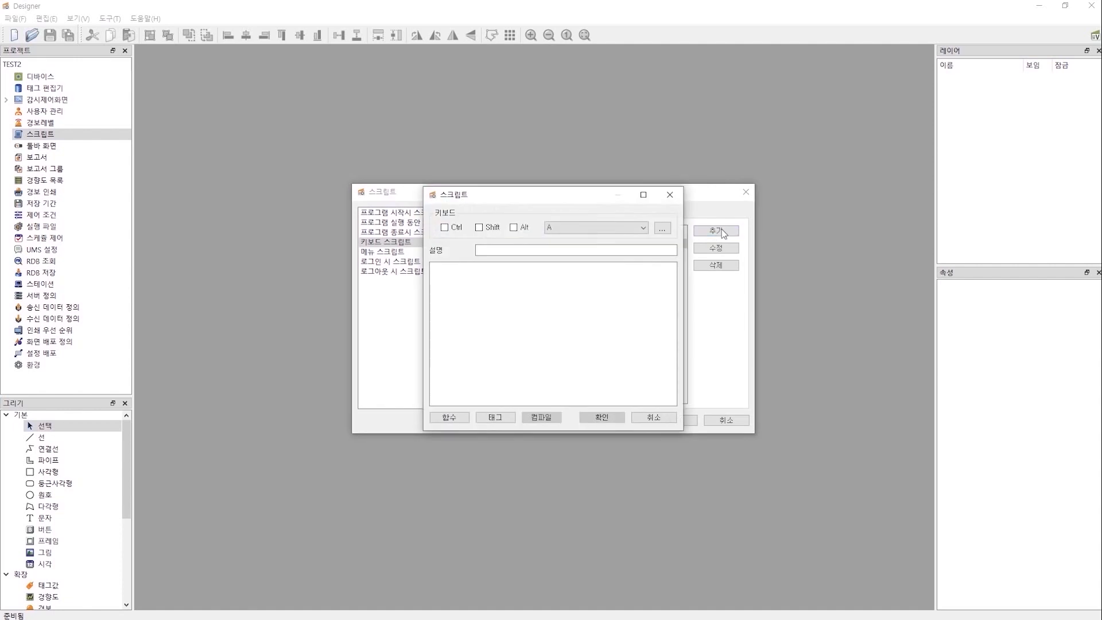
pyautogui.click(660, 229)
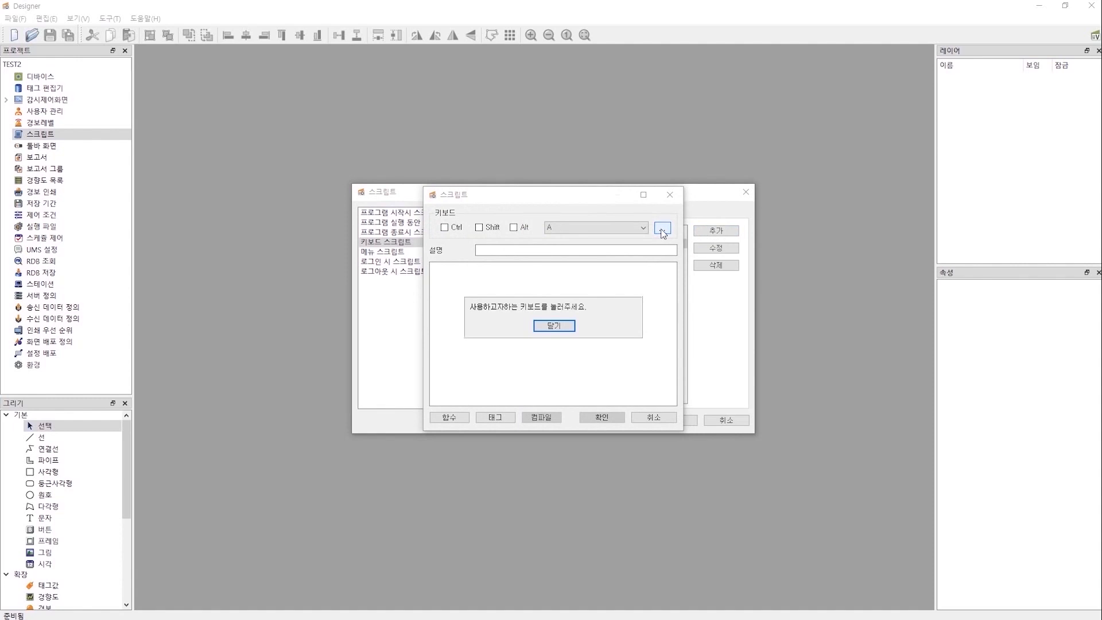
pyautogui.press('2')
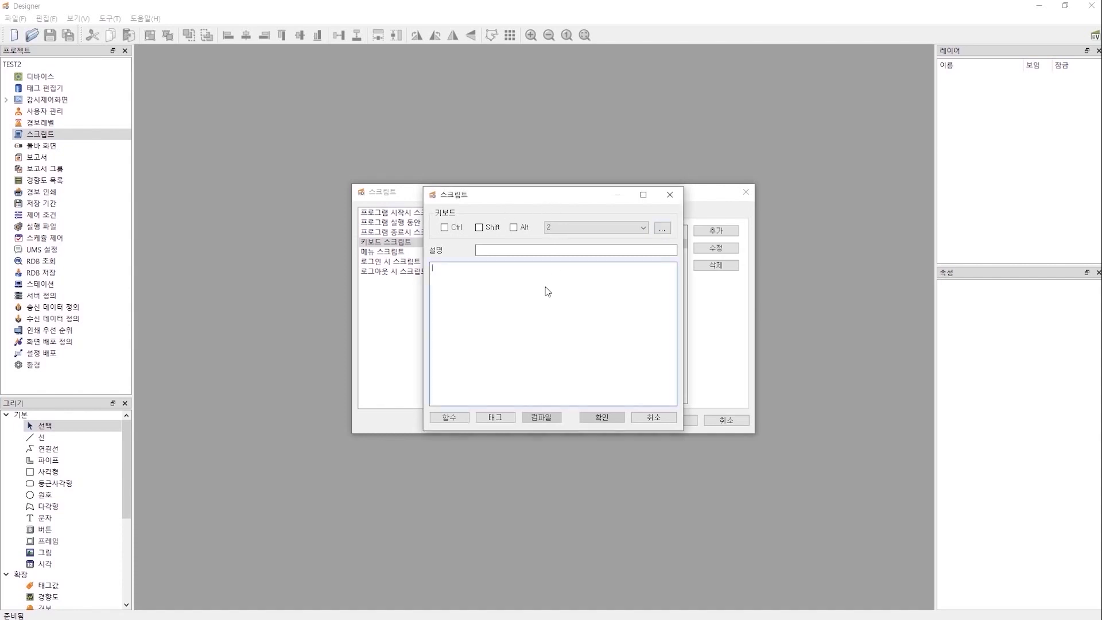
pyautogui.click(453, 415)
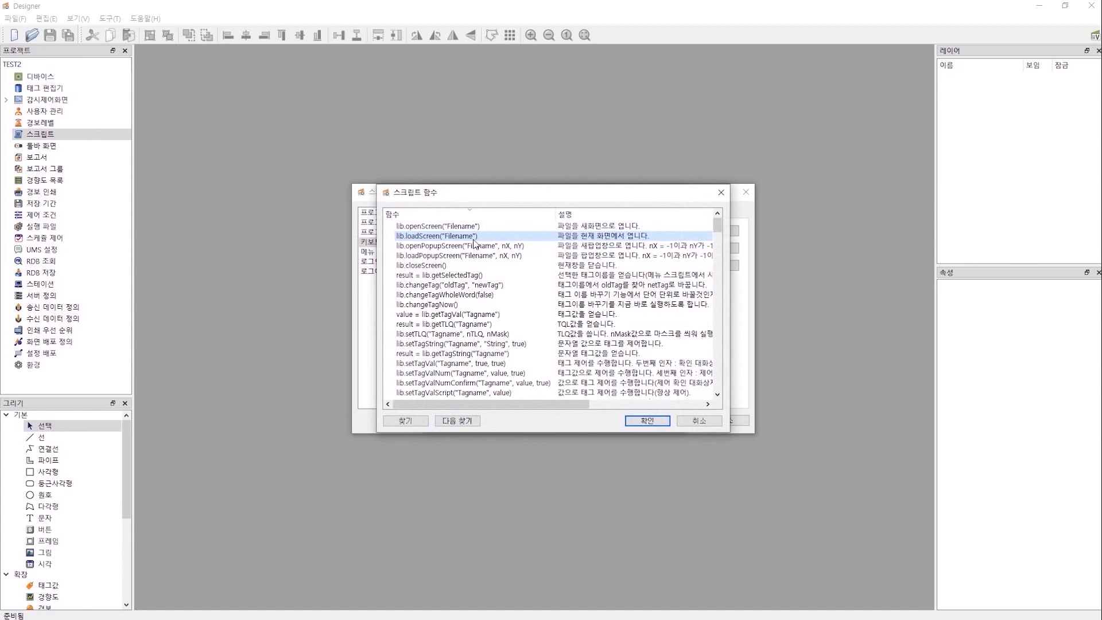
pyautogui.doubleClick(479, 237)
pyautogui.moveTo(484, 267); pyautogui.dragTo(513, 268)
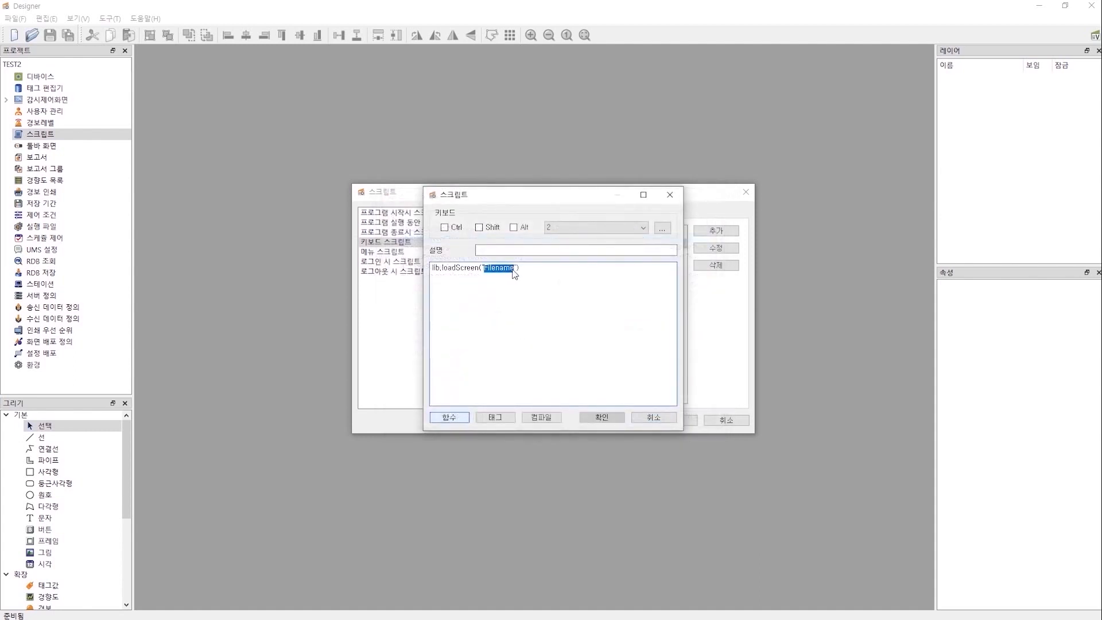
pyautogui.write('startup')
pyautogui.click(552, 421)
pyautogui.click(577, 321)
pyautogui.click(598, 417)
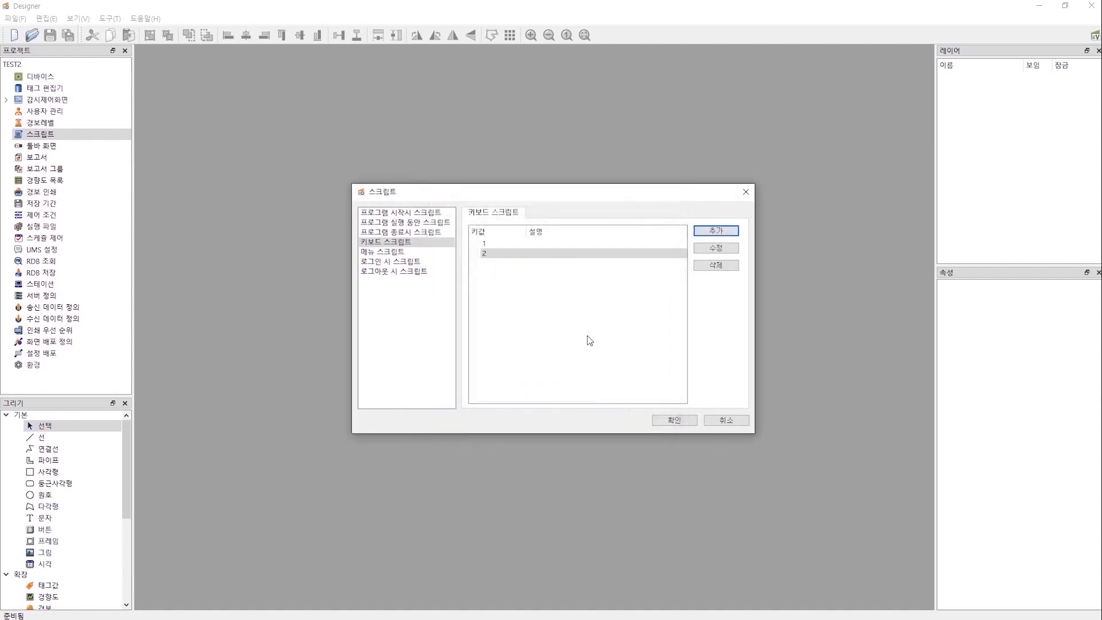
pyautogui.click(691, 423)
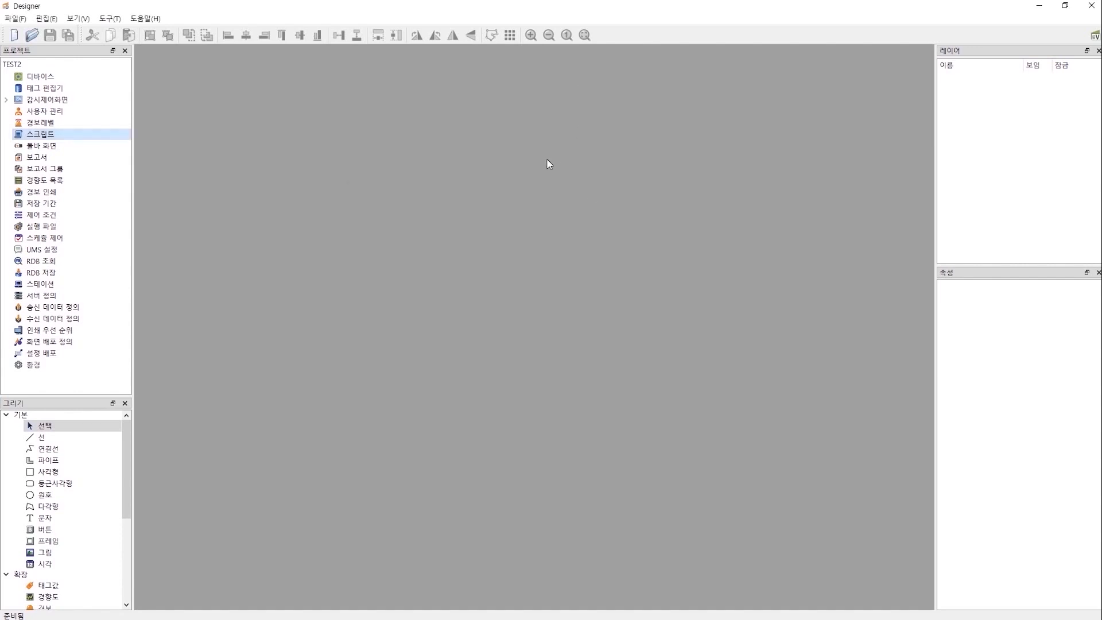
# Launch the View runtime to test startup.mon, then reopen Designer's script settings.
pyautogui.click(1095, 37)
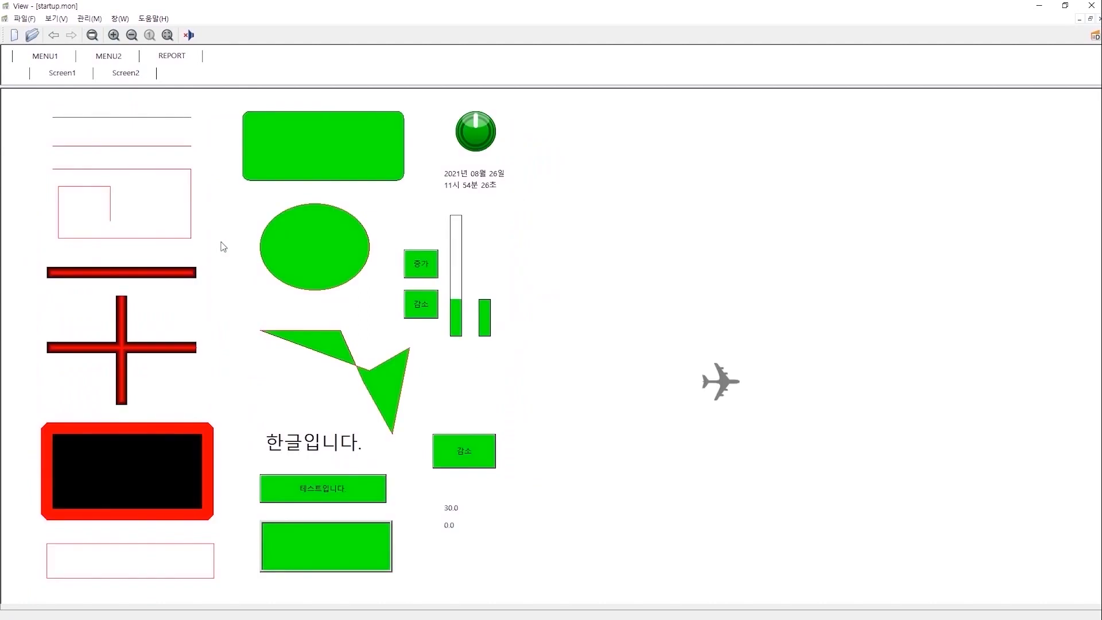
pyautogui.press('super')
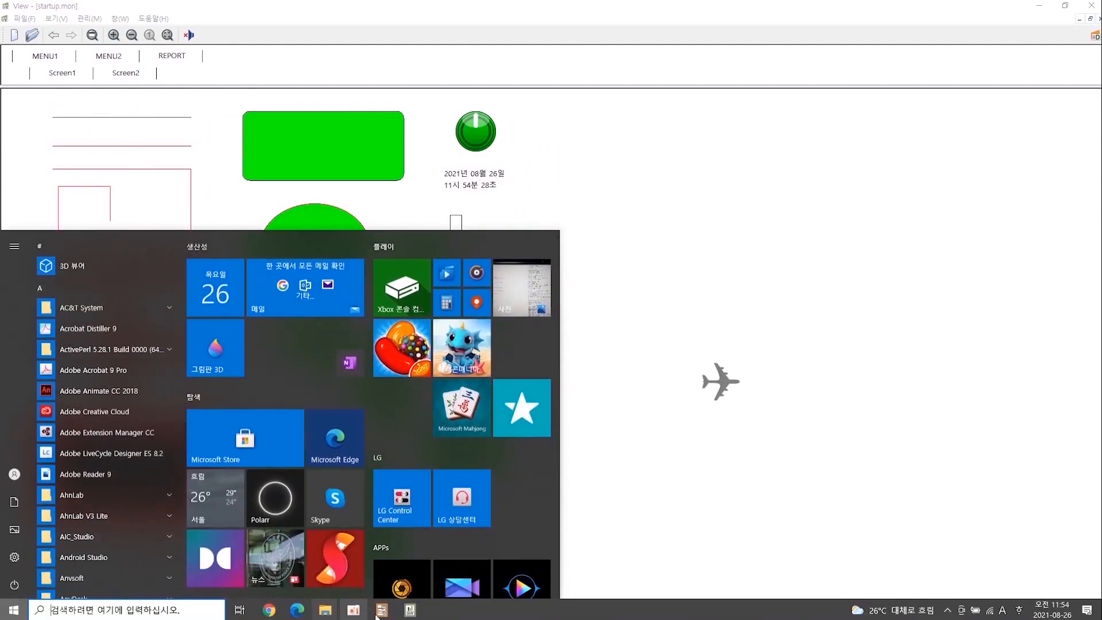
pyautogui.click(381, 611)
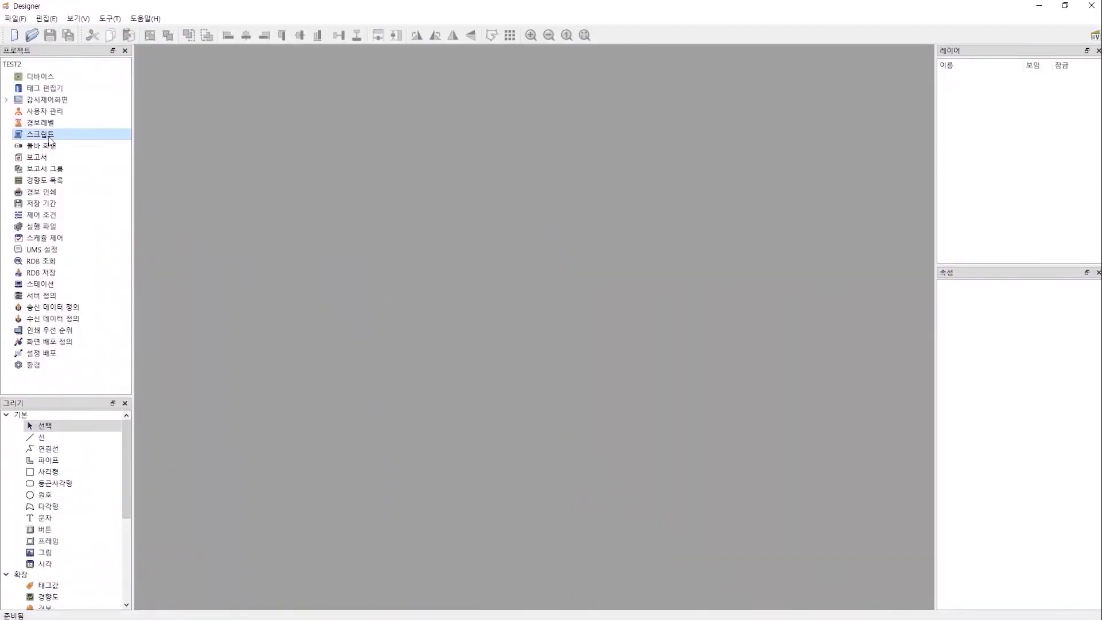
pyautogui.doubleClick(49, 135)
# Show the empty menu scripts category, then check the 30.0 tag's options in running View.
pyautogui.click(398, 242)
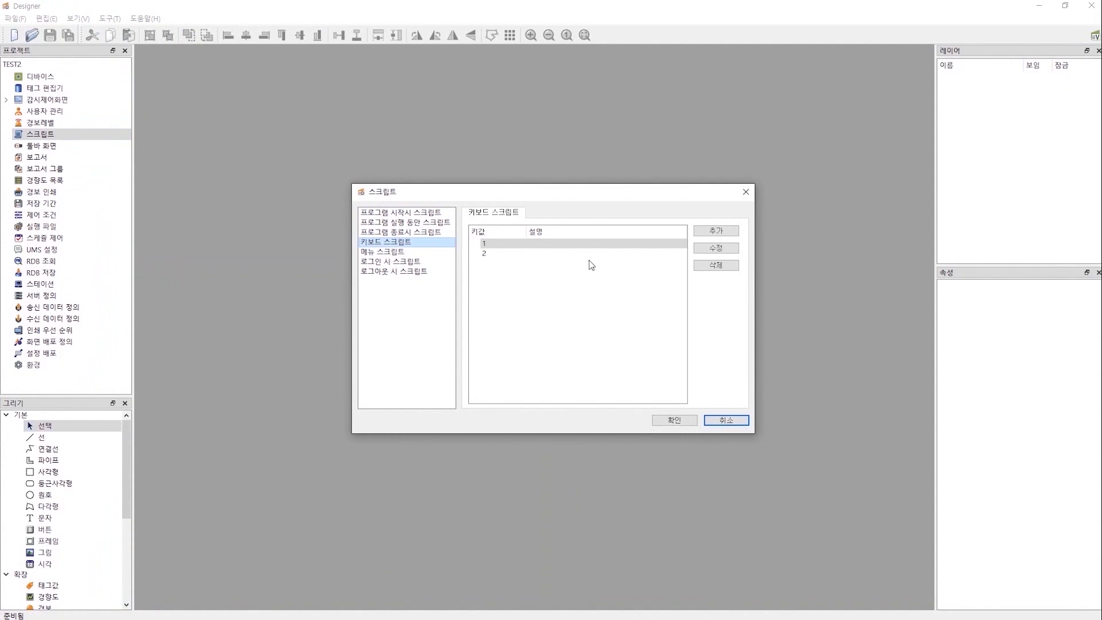
pyautogui.click(400, 252)
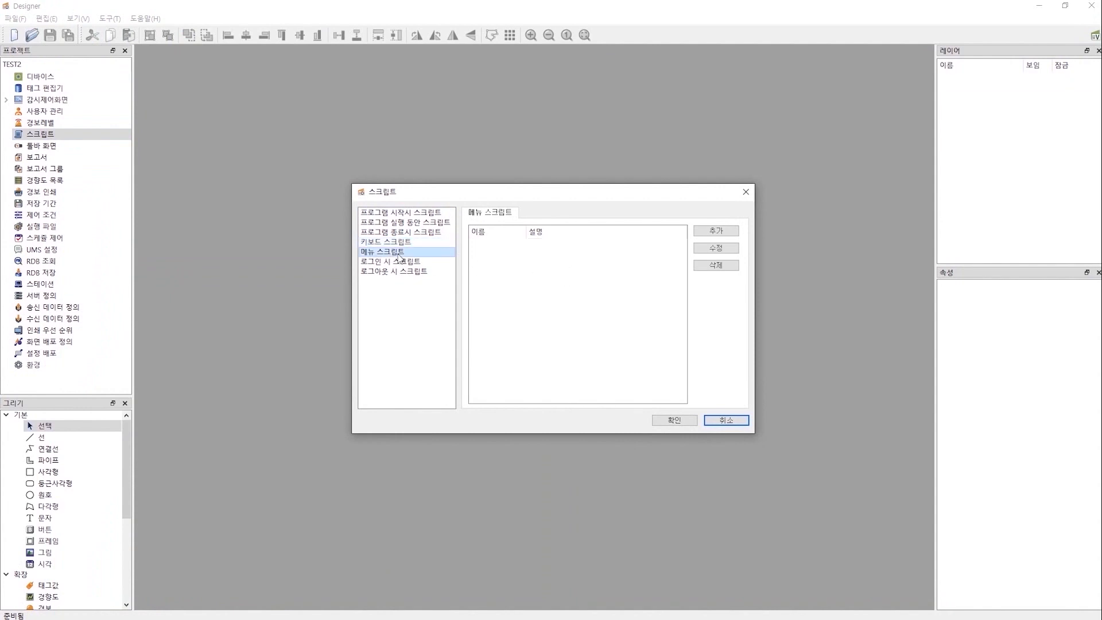
pyautogui.press('super')
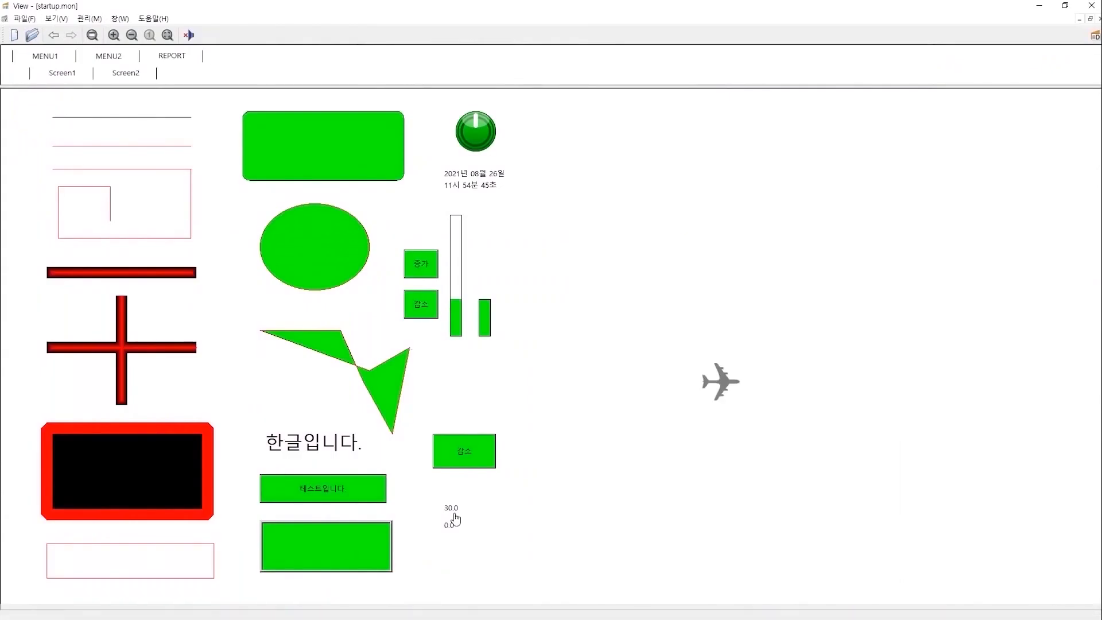
pyautogui.rightClick(451, 508)
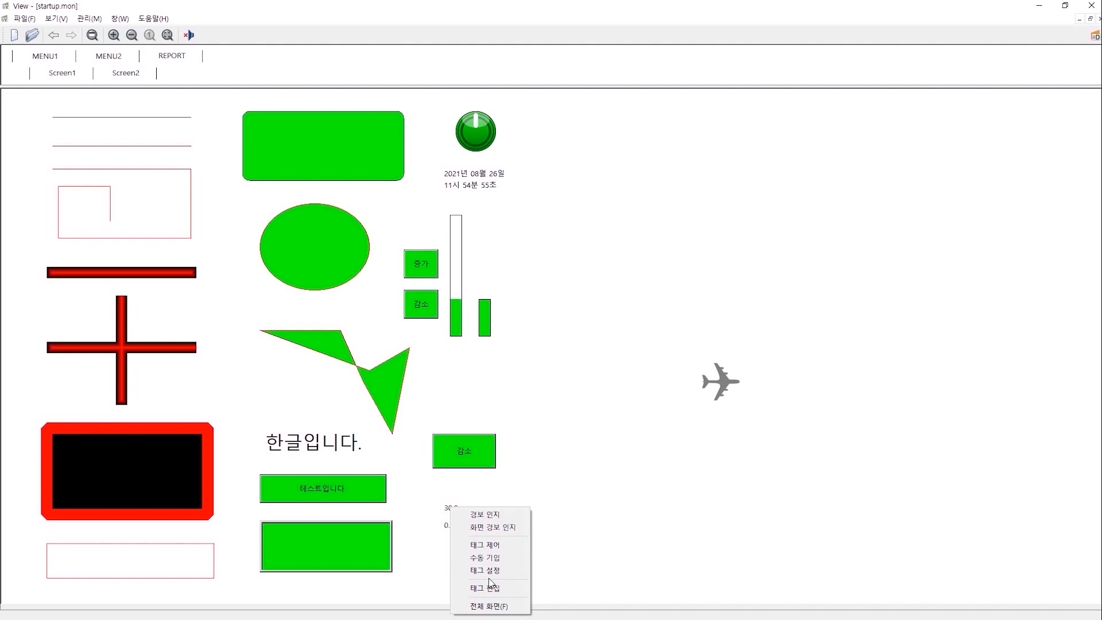
pyautogui.press('super')
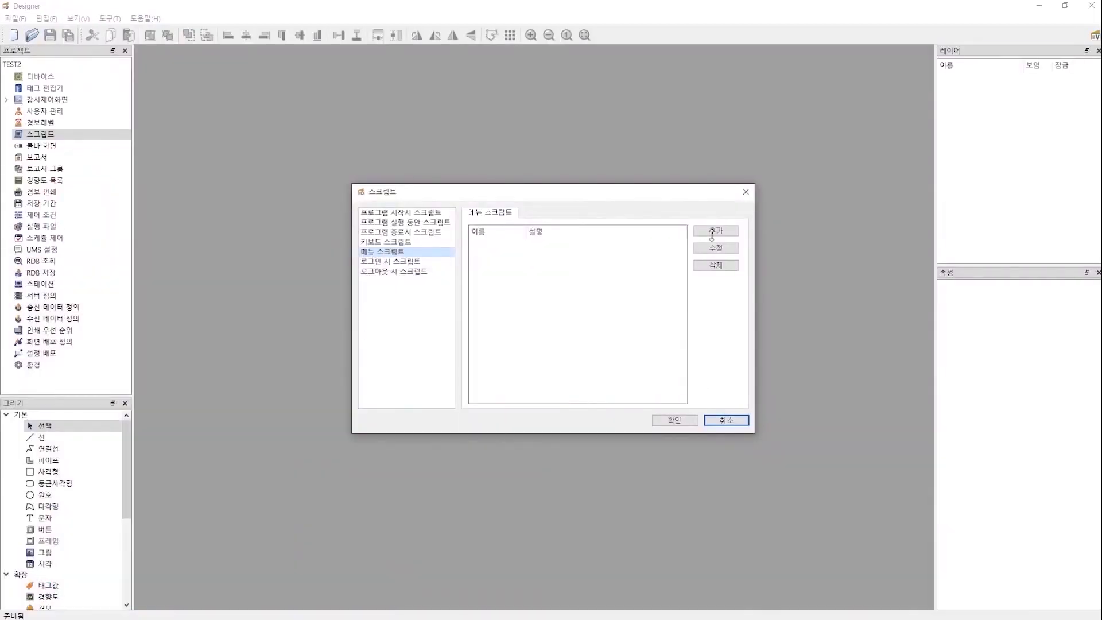
# Add menu script 제어 and insert lib.setTagVal("Tagname", true, true) from the function list.
pyautogui.click(712, 232)
pyautogui.write('제')
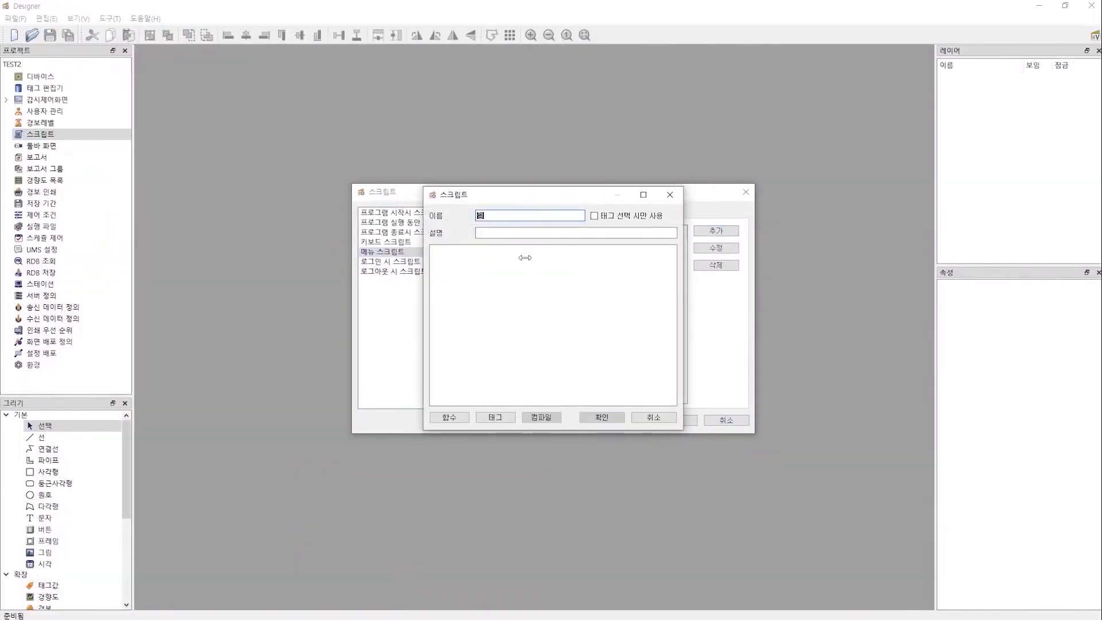
pyautogui.write('어')
pyautogui.click(525, 258)
pyautogui.click(453, 418)
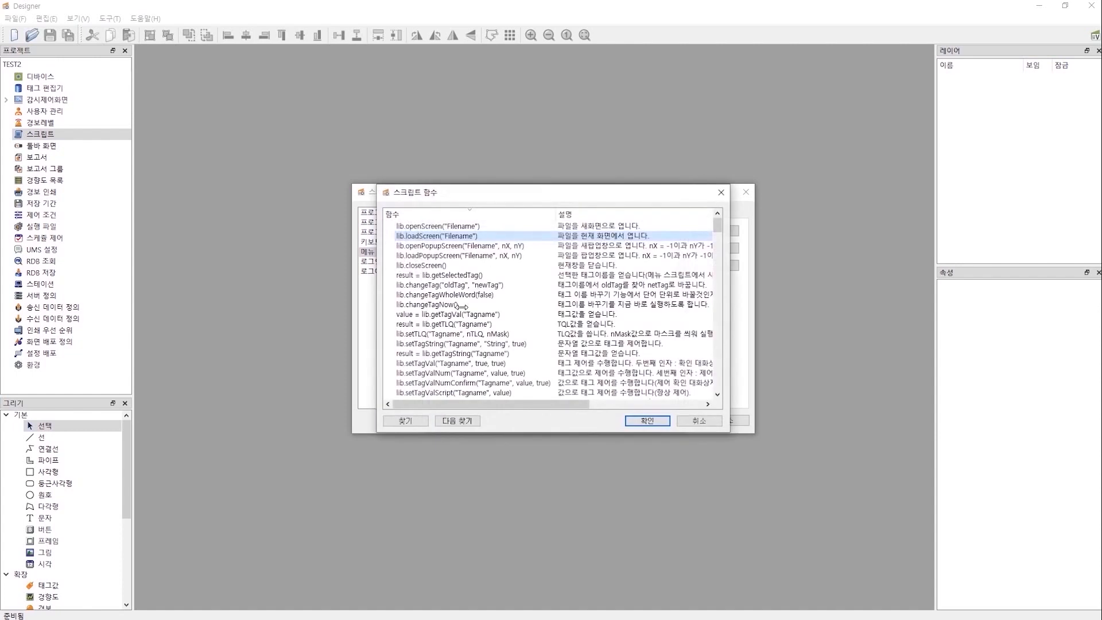
pyautogui.scroll(-1, 464, 330)
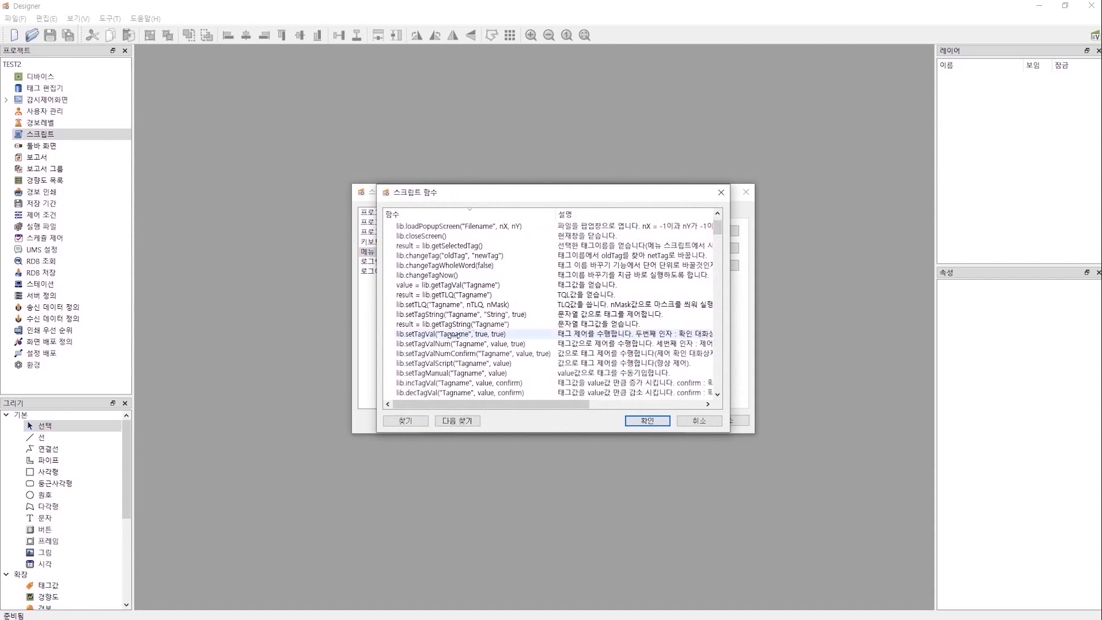
pyautogui.doubleClick(455, 335)
pyautogui.moveTo(479, 250); pyautogui.dragTo(507, 250)
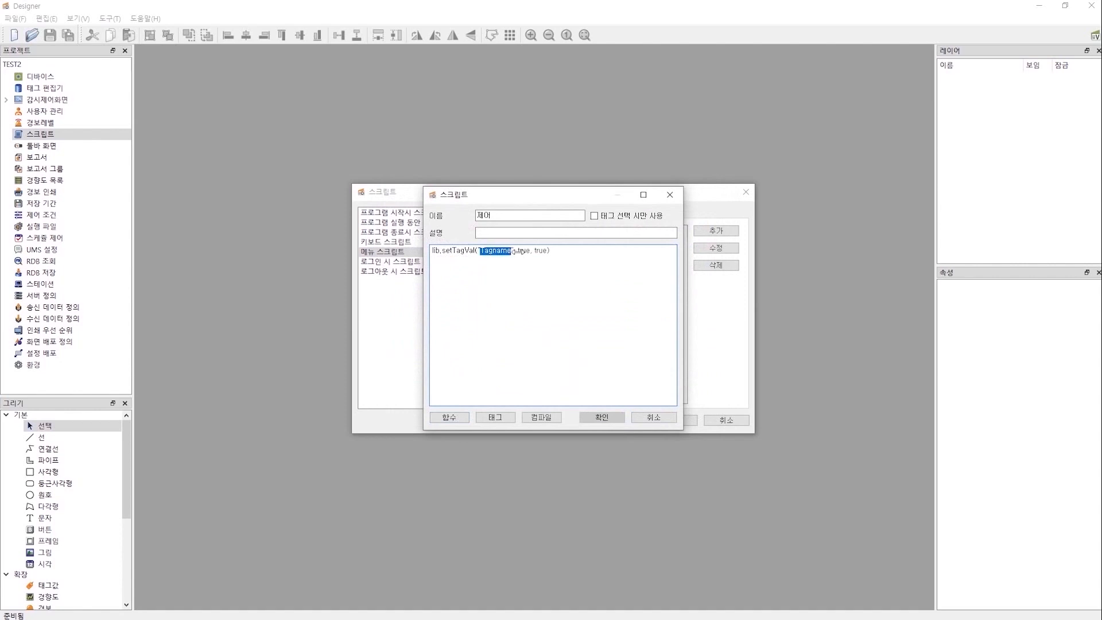
pyautogui.doubleClick(523, 250)
pyautogui.press('super')
pyautogui.scroll(-1, 74, 419)
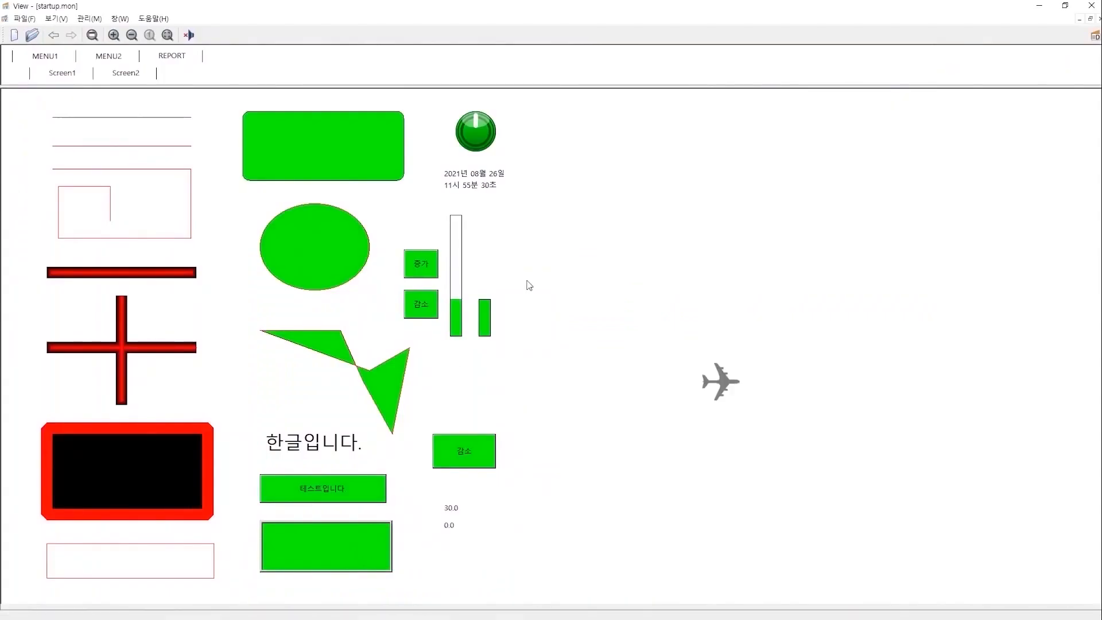
pyautogui.rightClick(447, 512)
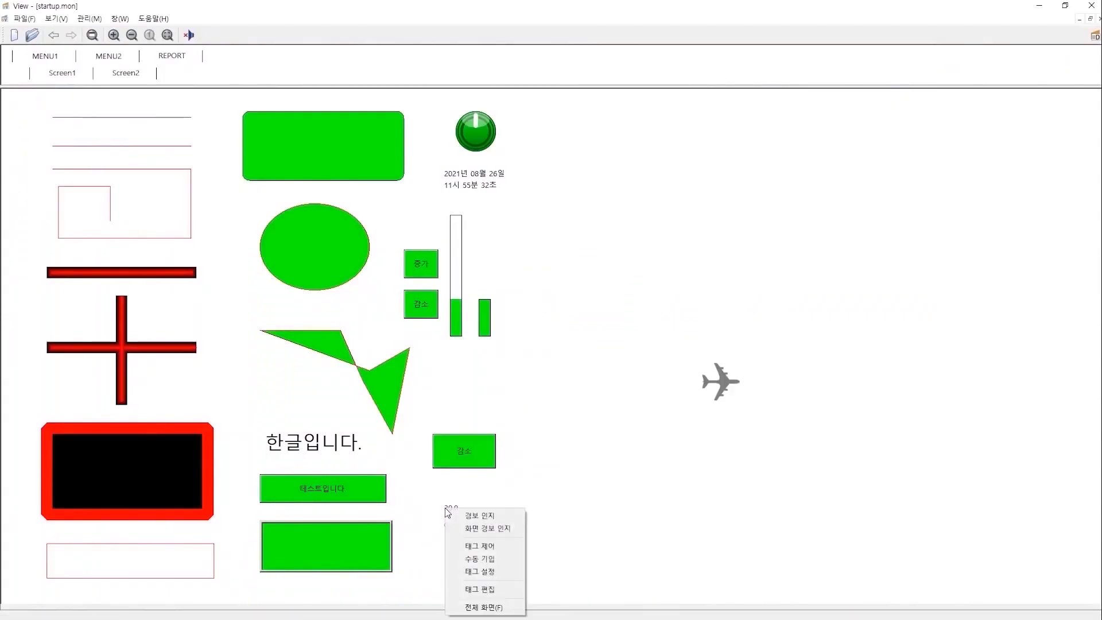
pyautogui.click(481, 546)
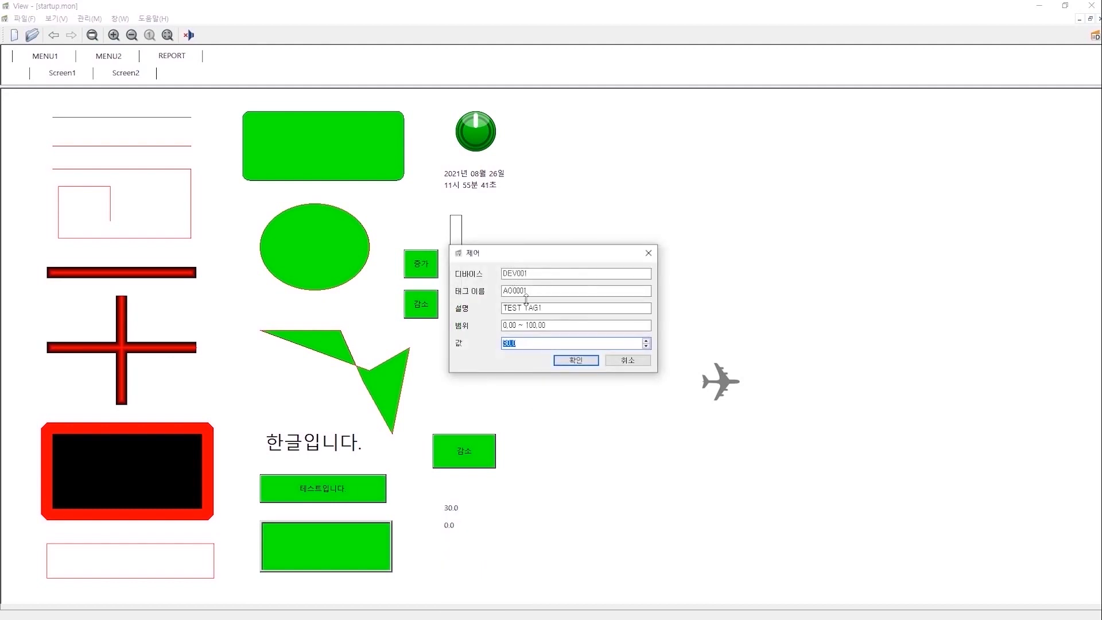
pyautogui.click(623, 358)
pyautogui.rightClick(454, 507)
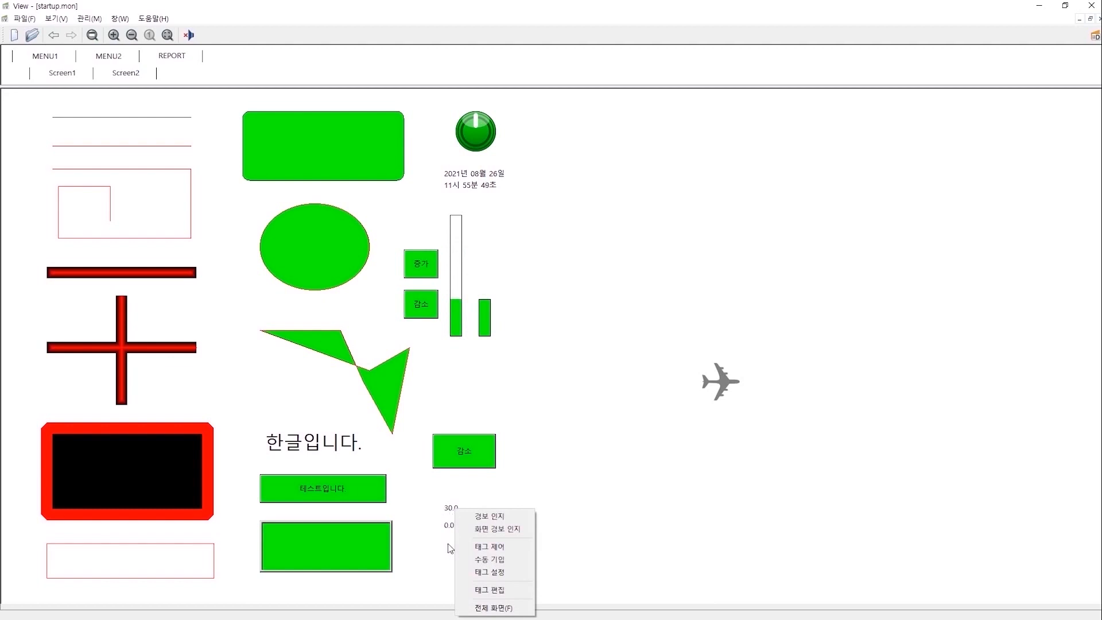
pyautogui.press('super')
pyautogui.click(409, 609)
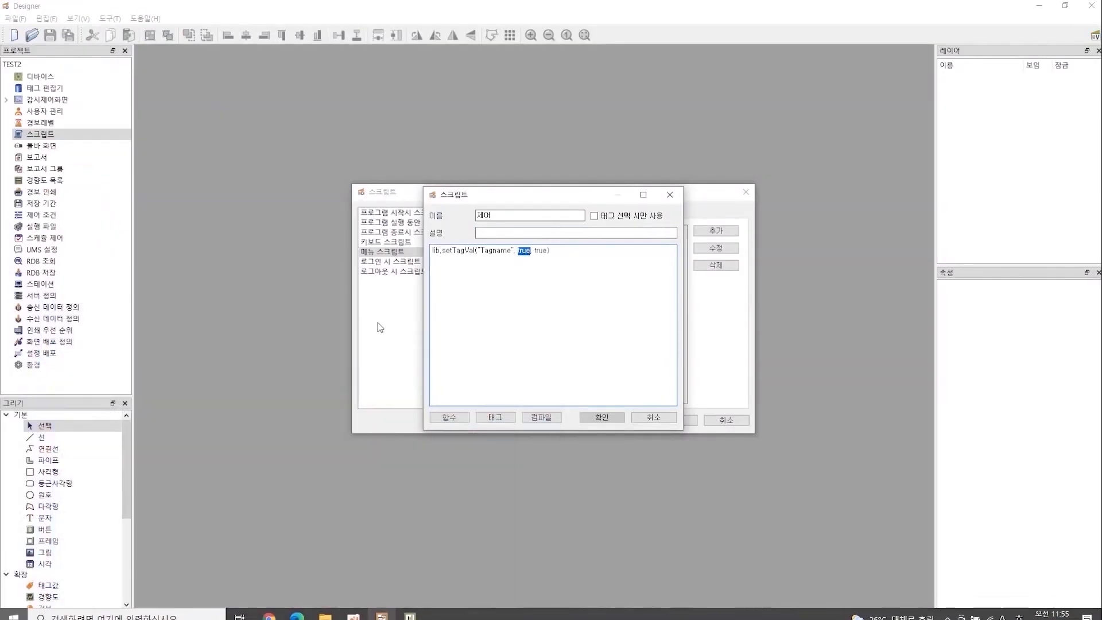
# Insert a blank first line above the setTagVal line in the 제어 script.
pyautogui.click(434, 252)
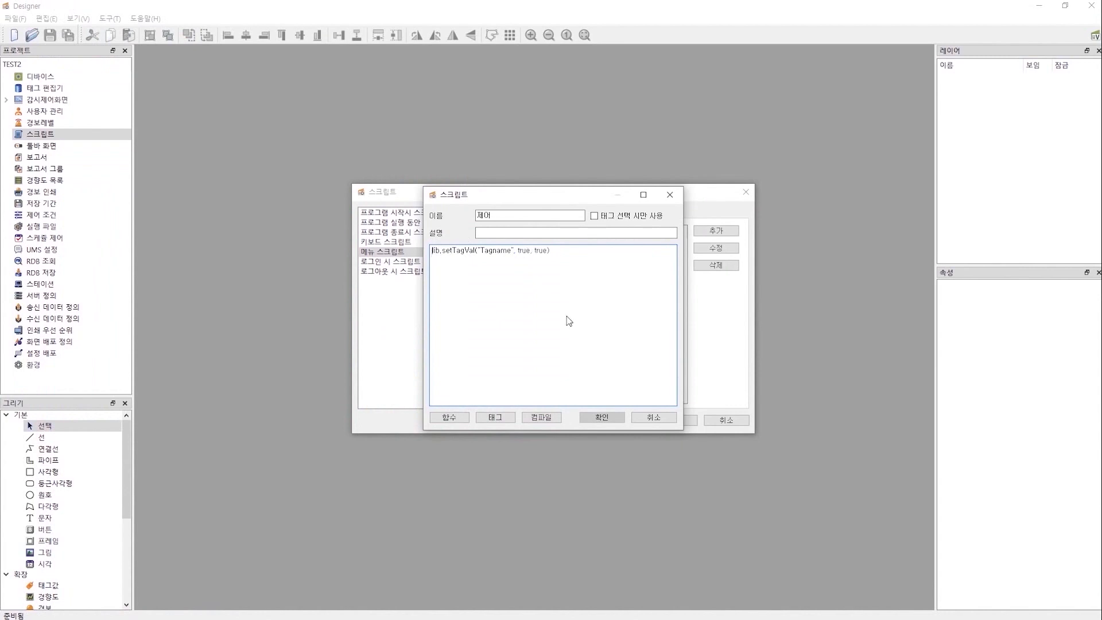
pyautogui.press('Return')
pyautogui.press('Up')
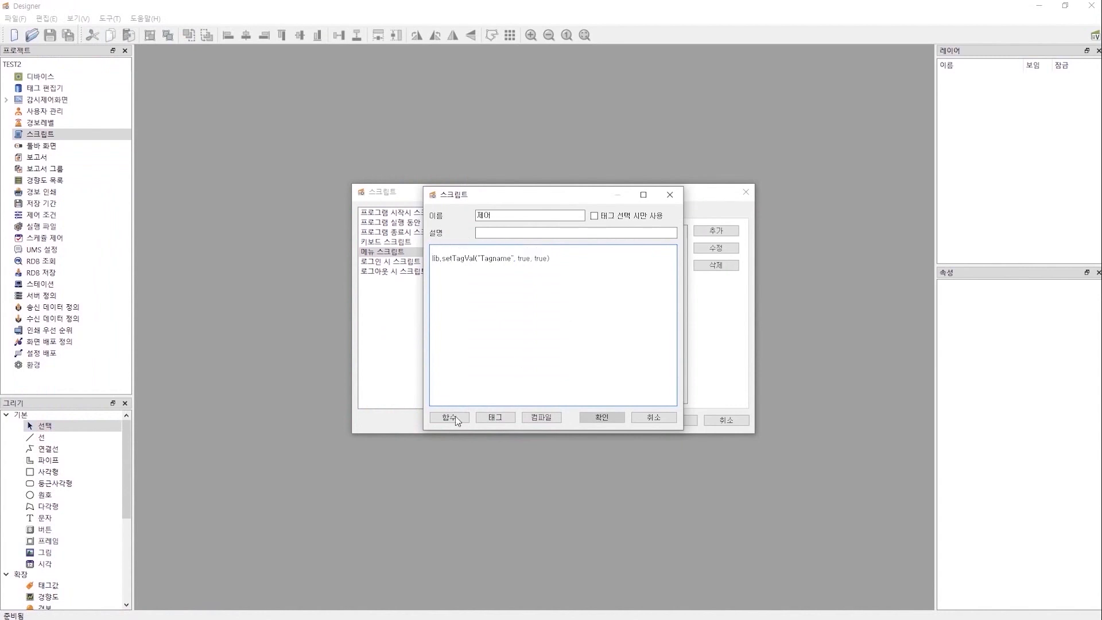
# Search the script function list by name until lib.getSelectedTag() is found.
pyautogui.click(455, 418)
pyautogui.hotkey('ctrl', 'f')
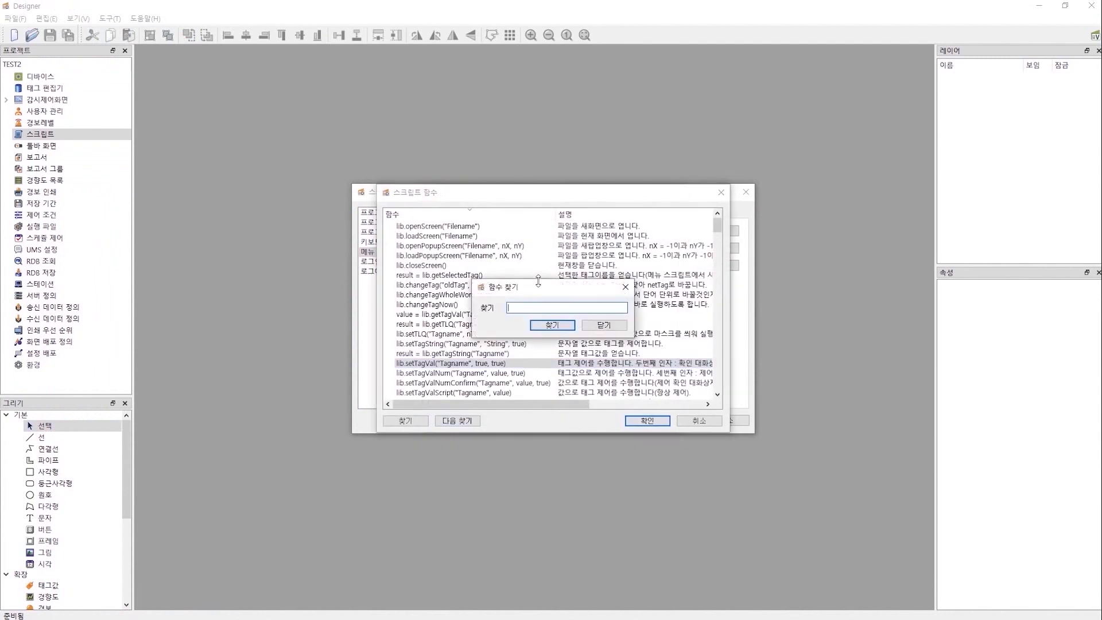
pyautogui.write('ㄴ')
pyautogui.press('Return')
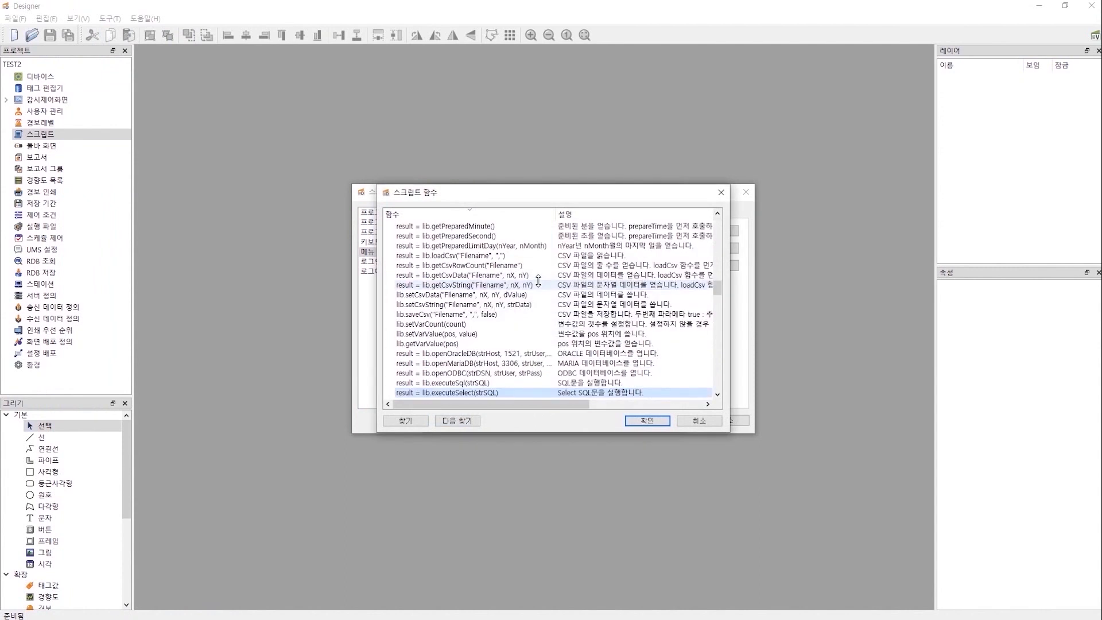
pyautogui.hotkey('ctrl', 'f')
pyautogui.write('selected')
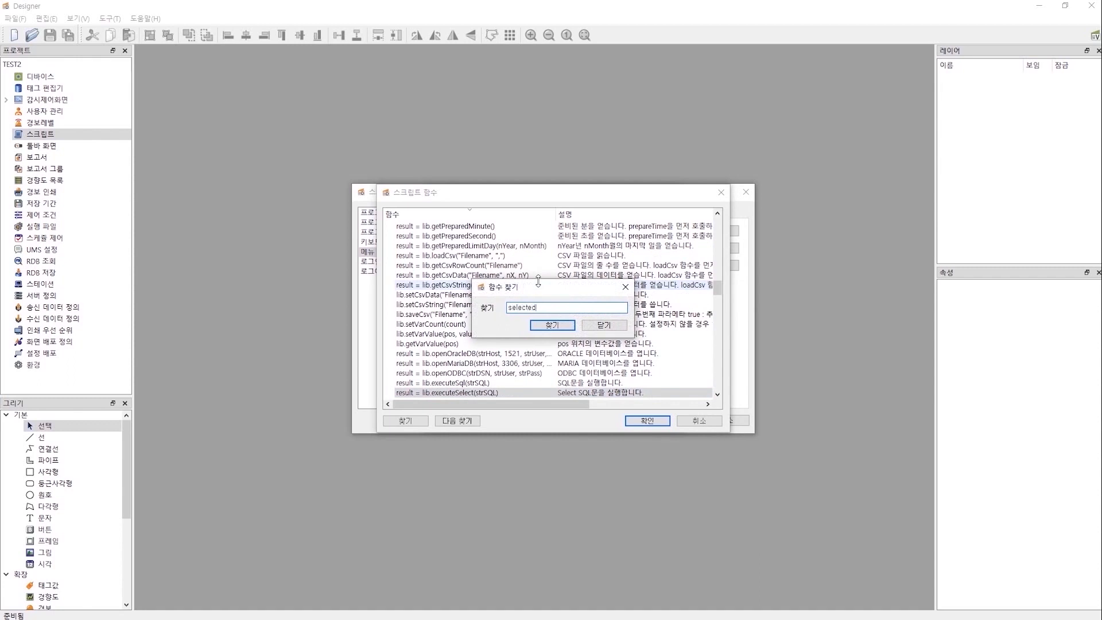
pyautogui.press('Return')
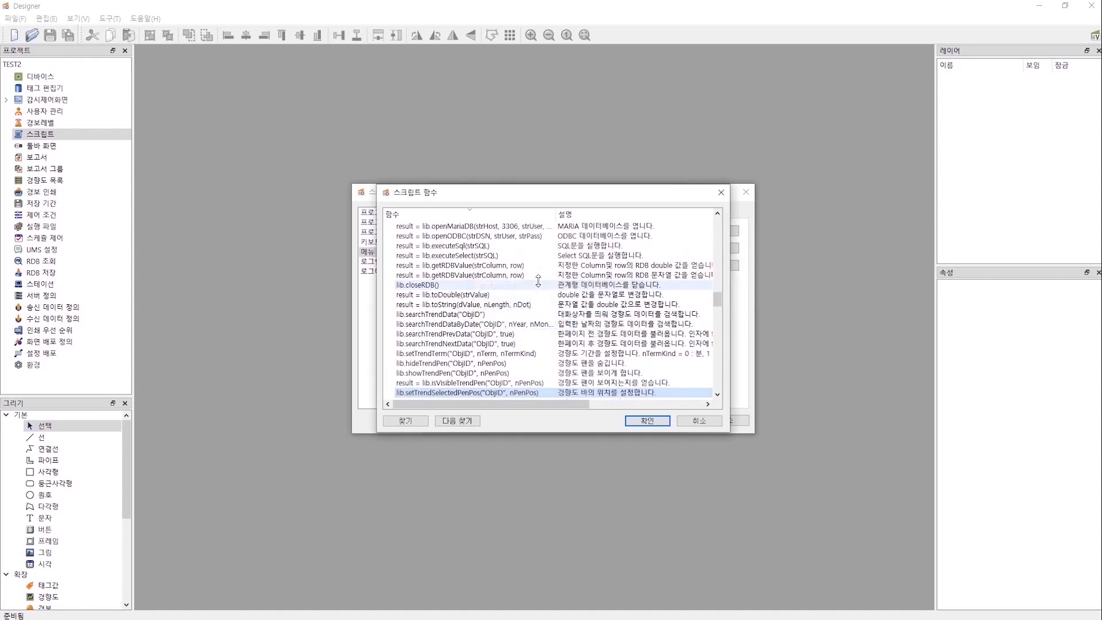
pyautogui.hotkey('ctrl', 'f')
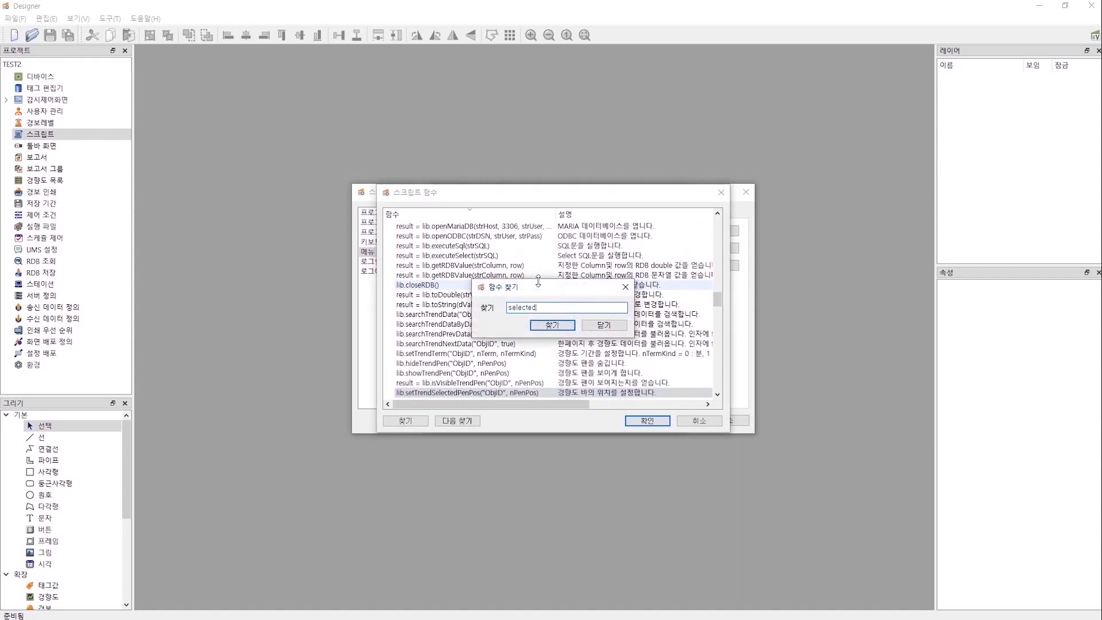
pyautogui.write('Tag')
pyautogui.press('Return')
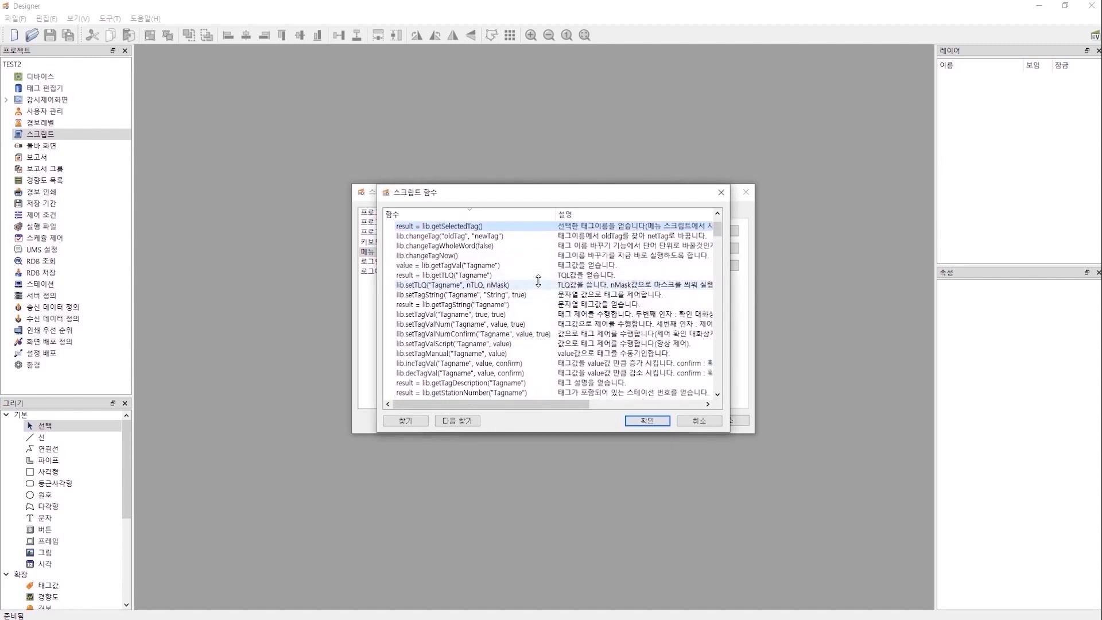
# Make the script strTag = lib.getSelectedTag() and lib.setTagVal(strTag, false, true).
pyautogui.doubleClick(453, 226)
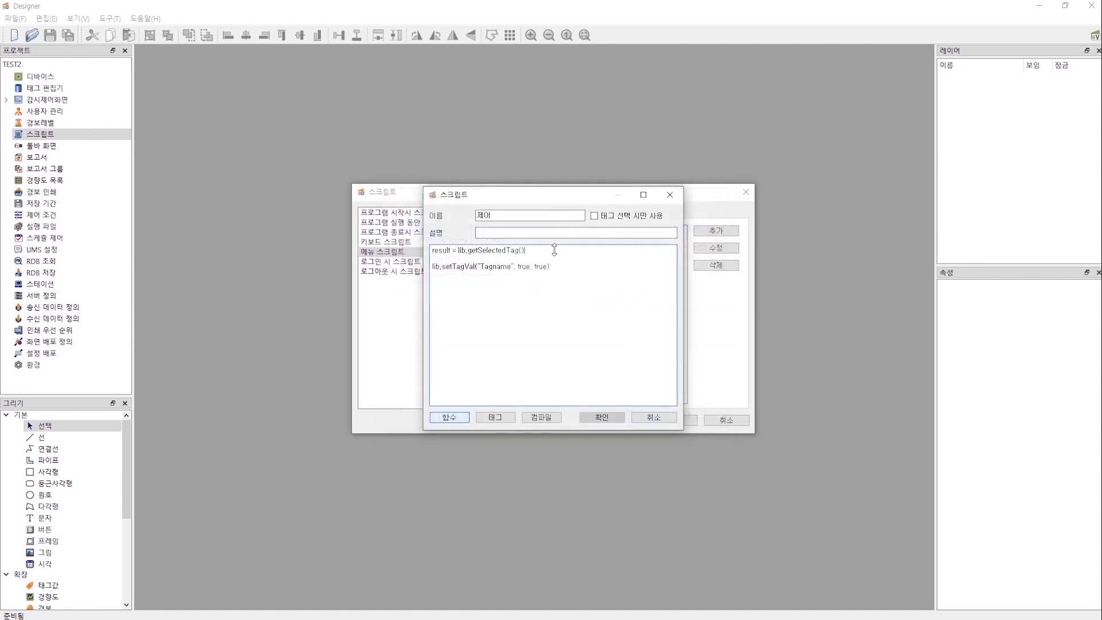
pyautogui.press('Delete')
pyautogui.doubleClick(443, 250)
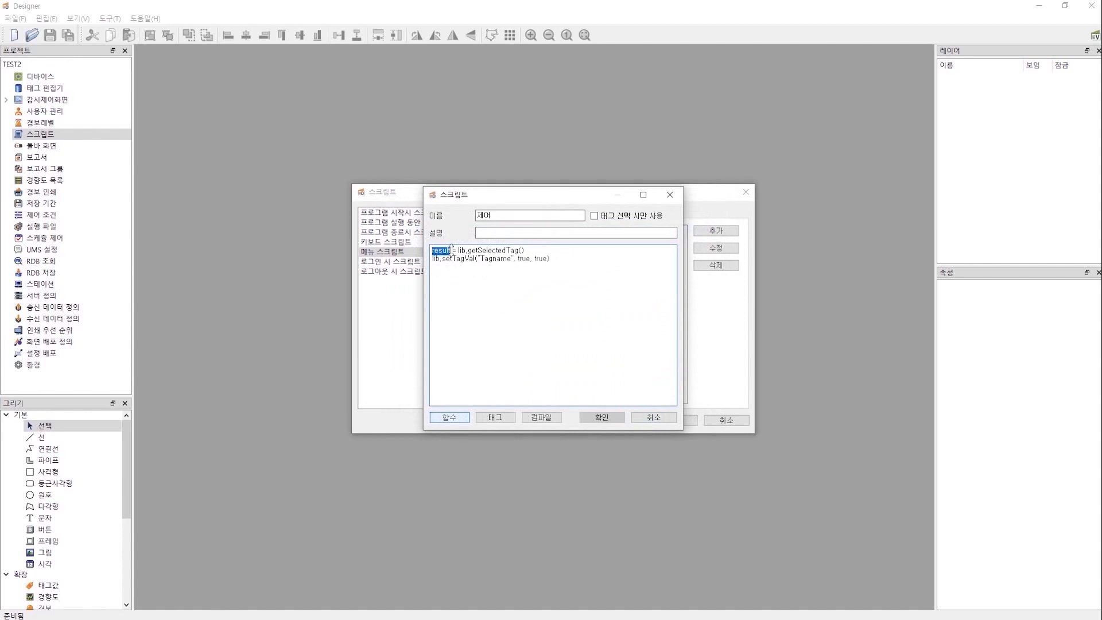
pyautogui.write('strTag')
pyautogui.hotkey('shift', 'Right')
pyautogui.hotkey('shift', 'Right')
pyautogui.hotkey('shift', 'Right')
pyautogui.hotkey('shift', 'Right')
pyautogui.hotkey('shift', 'Right')
pyautogui.hotkey('shift', 'Right')
pyautogui.hotkey('shift', 'Right')
pyautogui.hotkey('shift', 'Right')
pyautogui.write('strTag')
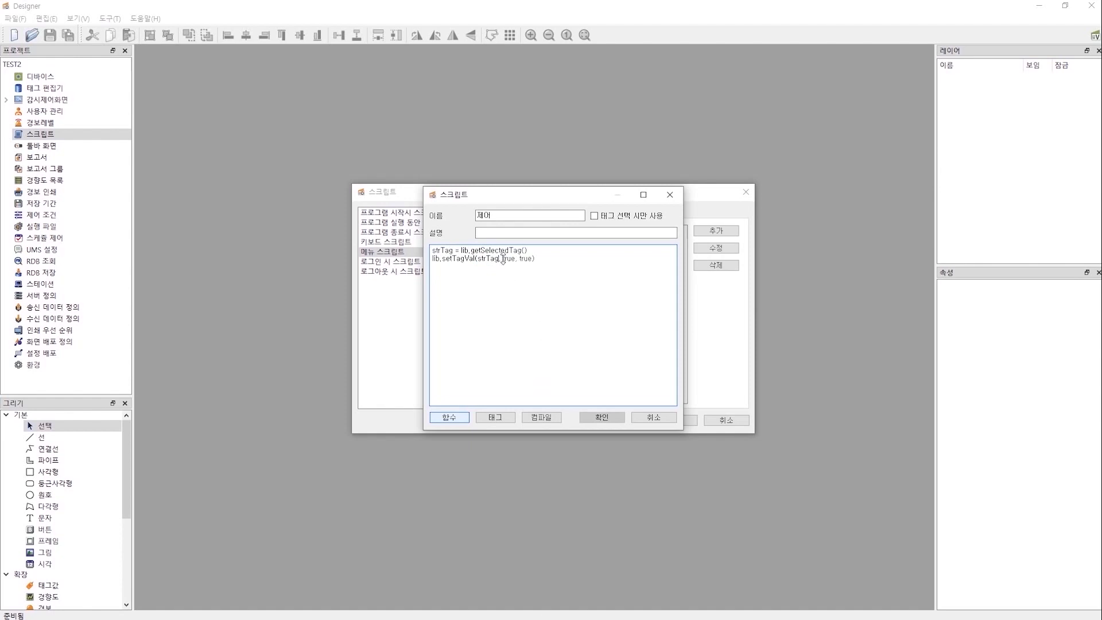
pyautogui.moveTo(504, 258); pyautogui.dragTo(510, 259)
pyautogui.press('Delete')
pyautogui.write('false')
# Review the setTagVal description in the function list without inserting anything.
pyautogui.click(450, 418)
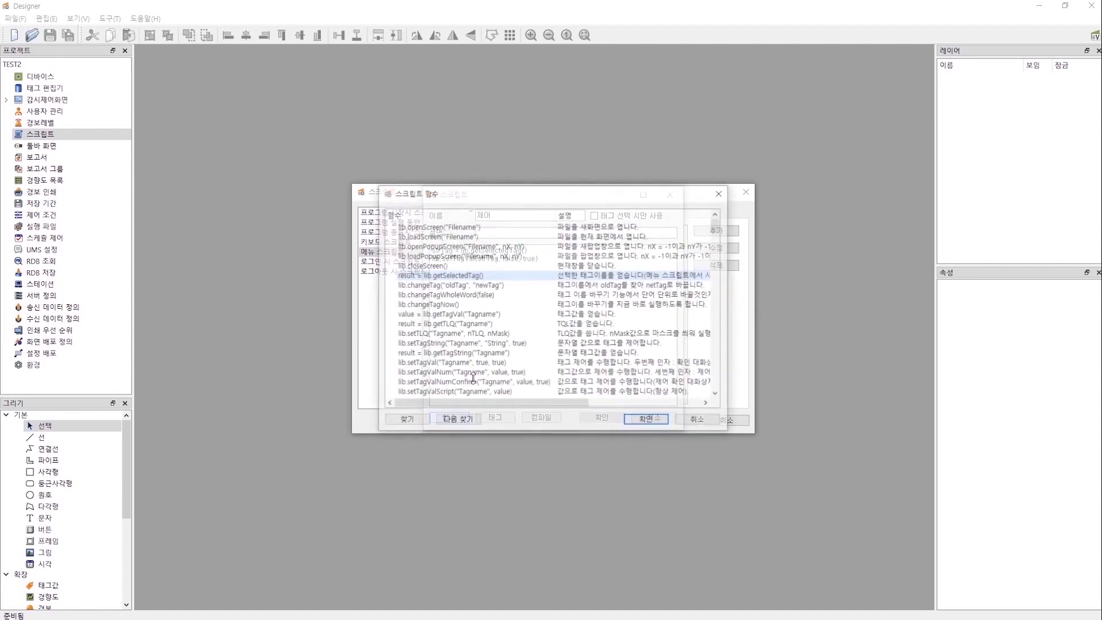
pyautogui.scroll(-1, 475, 365)
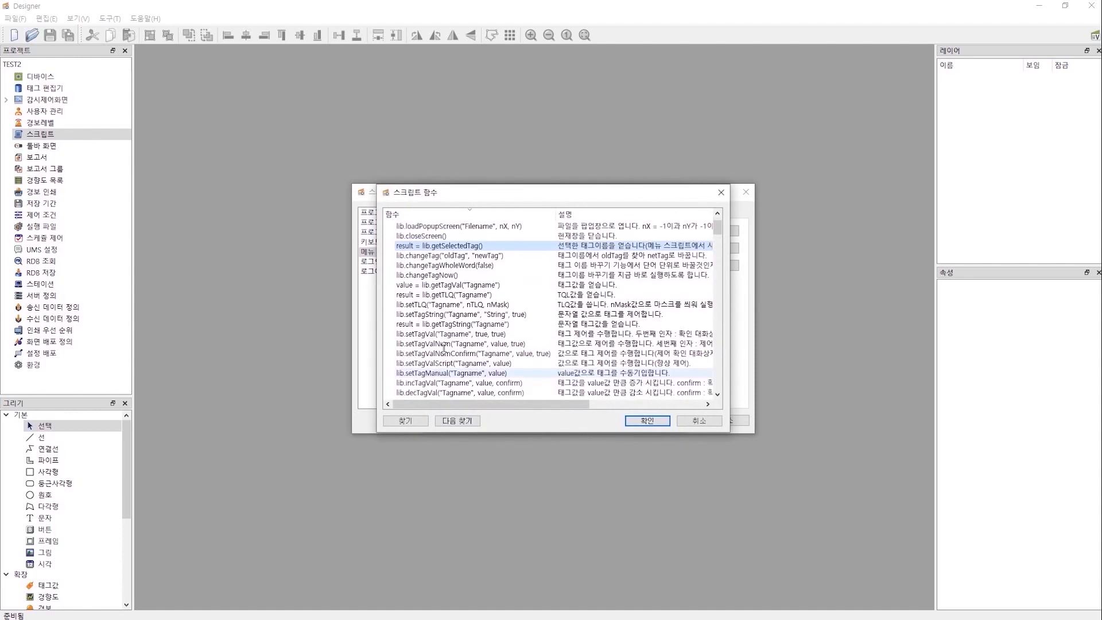
pyautogui.click(451, 333)
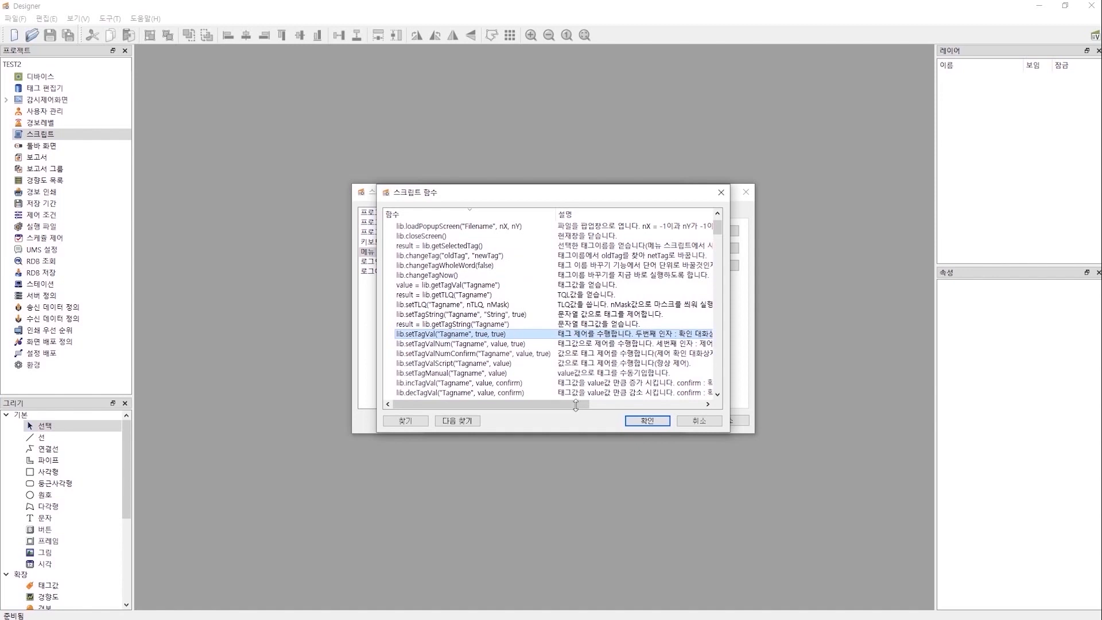
pyautogui.moveTo(576, 405); pyautogui.dragTo(642, 405)
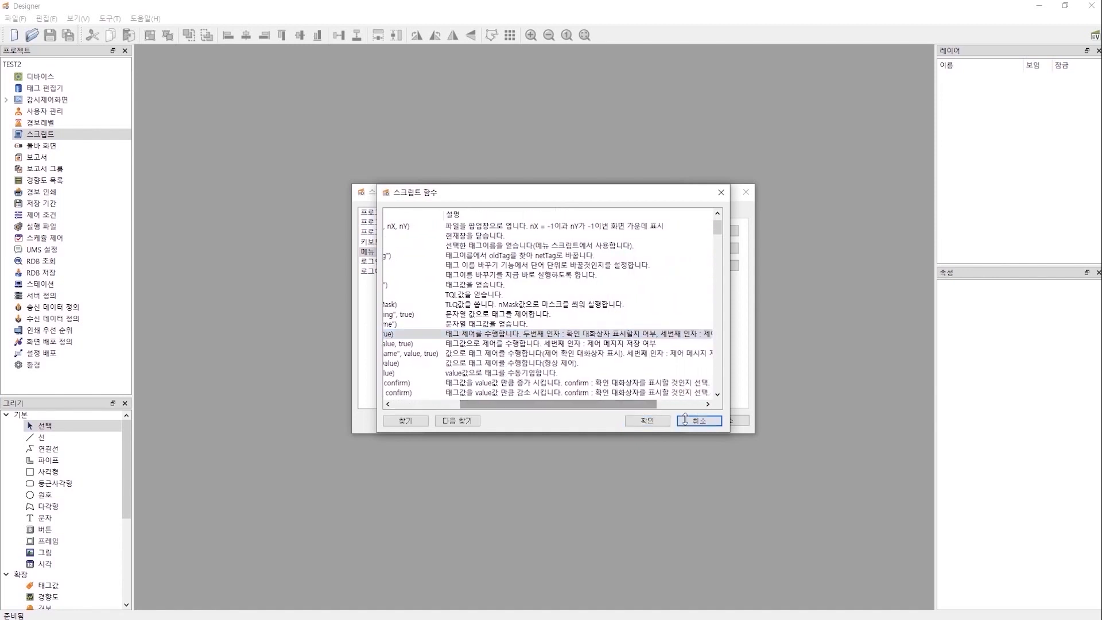
pyautogui.click(685, 419)
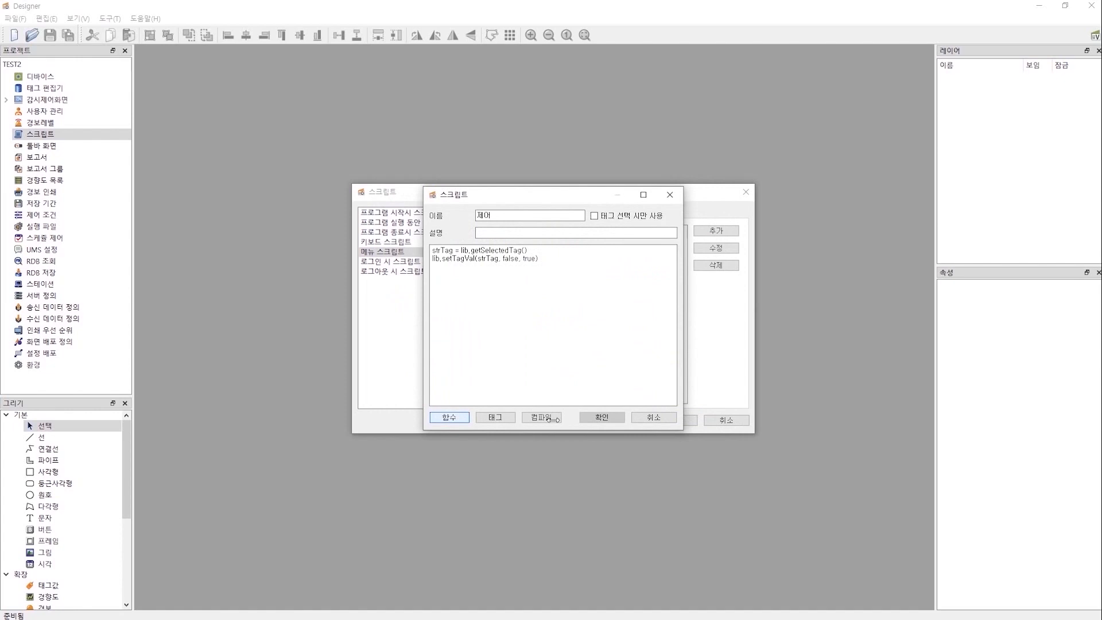
# Compile the 제어 script, save it, and close the script settings.
pyautogui.click(553, 418)
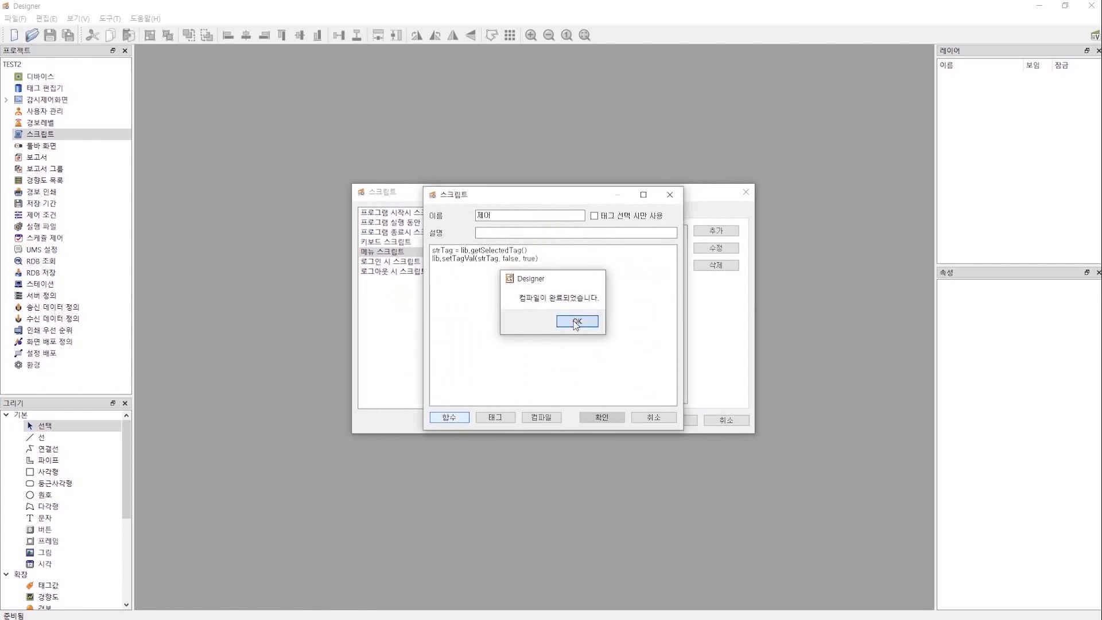
pyautogui.click(577, 322)
pyautogui.click(599, 417)
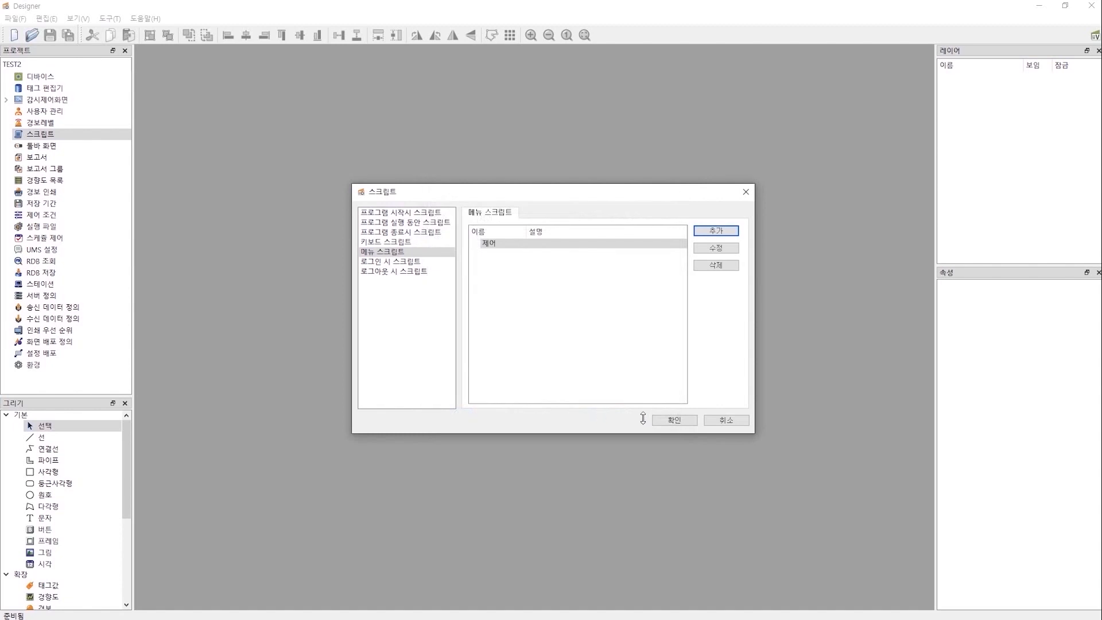
pyautogui.click(664, 419)
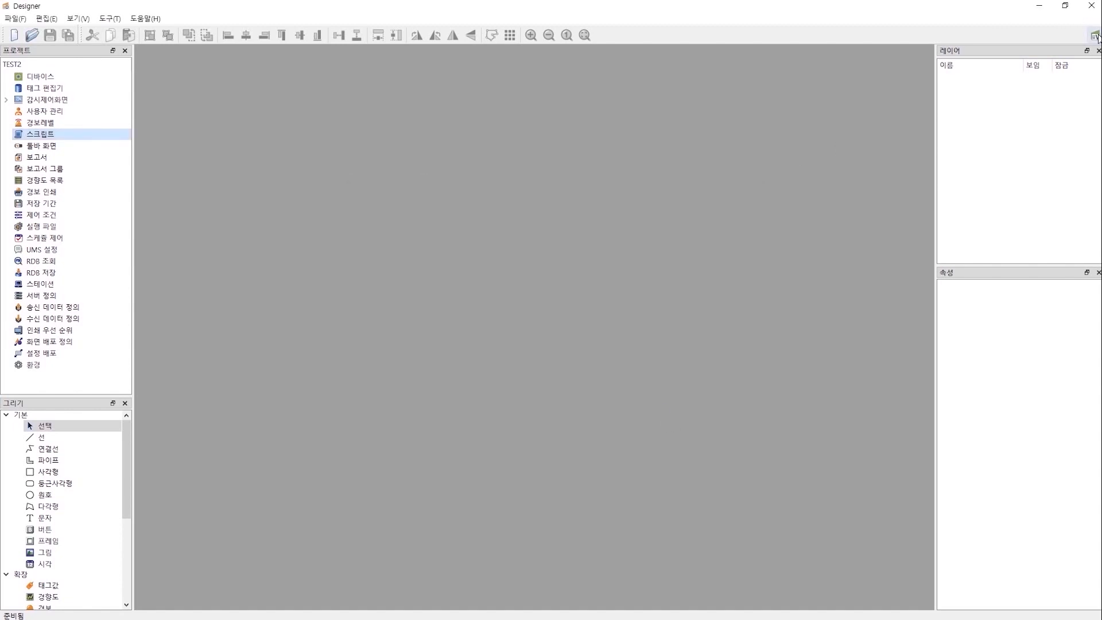
# In View, run the 제어 command on tag AO0002 and set it to 20.
pyautogui.press('super')
pyautogui.click(409, 611)
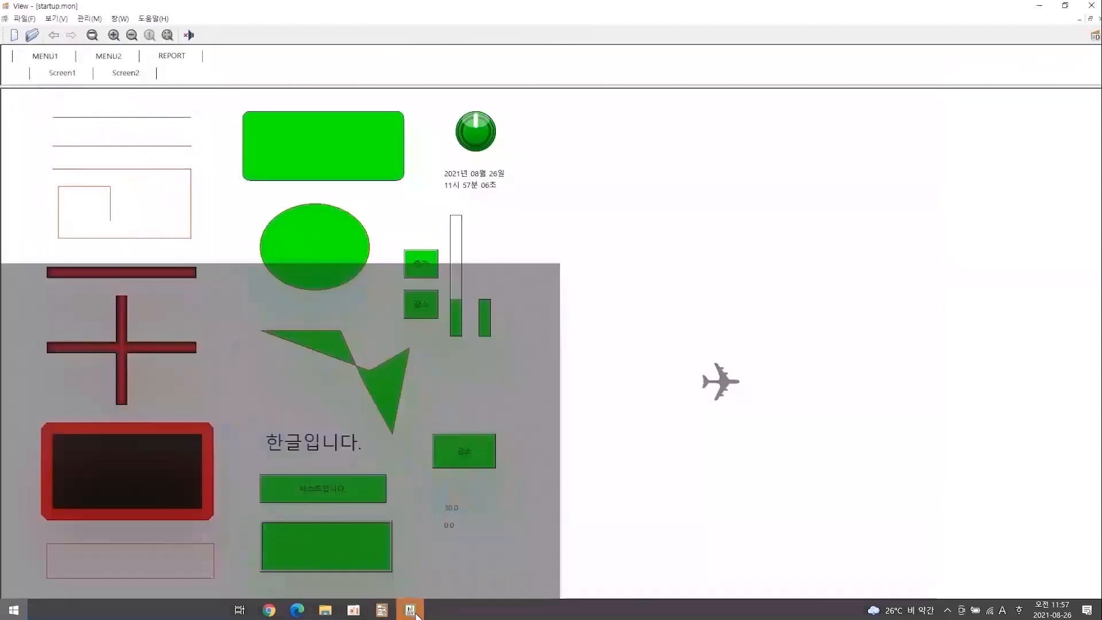
pyautogui.rightClick(451, 528)
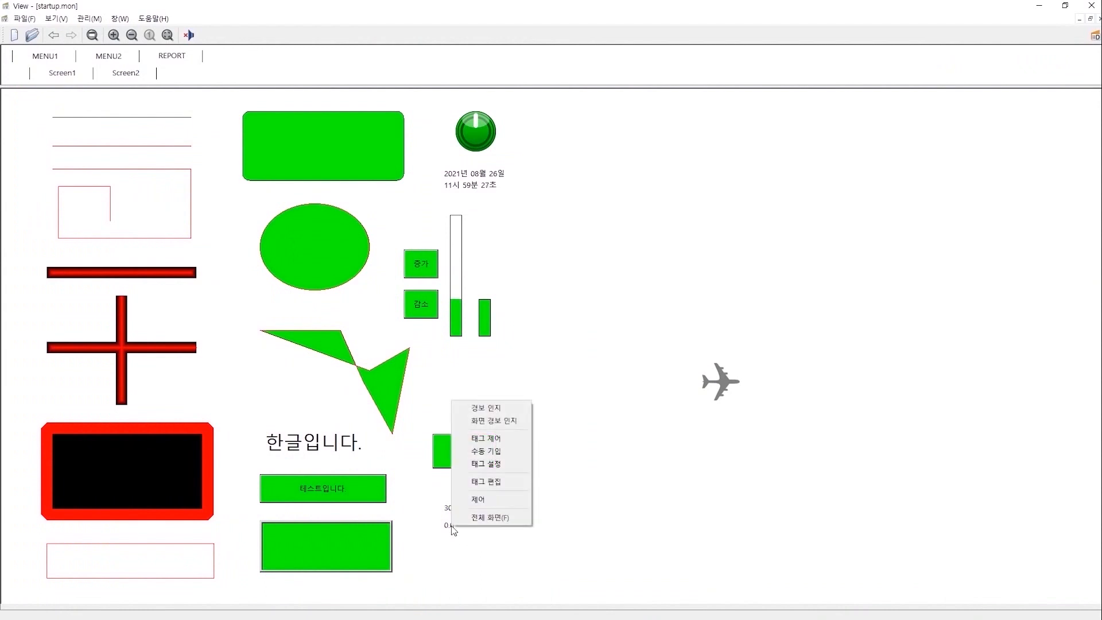
pyautogui.click(479, 500)
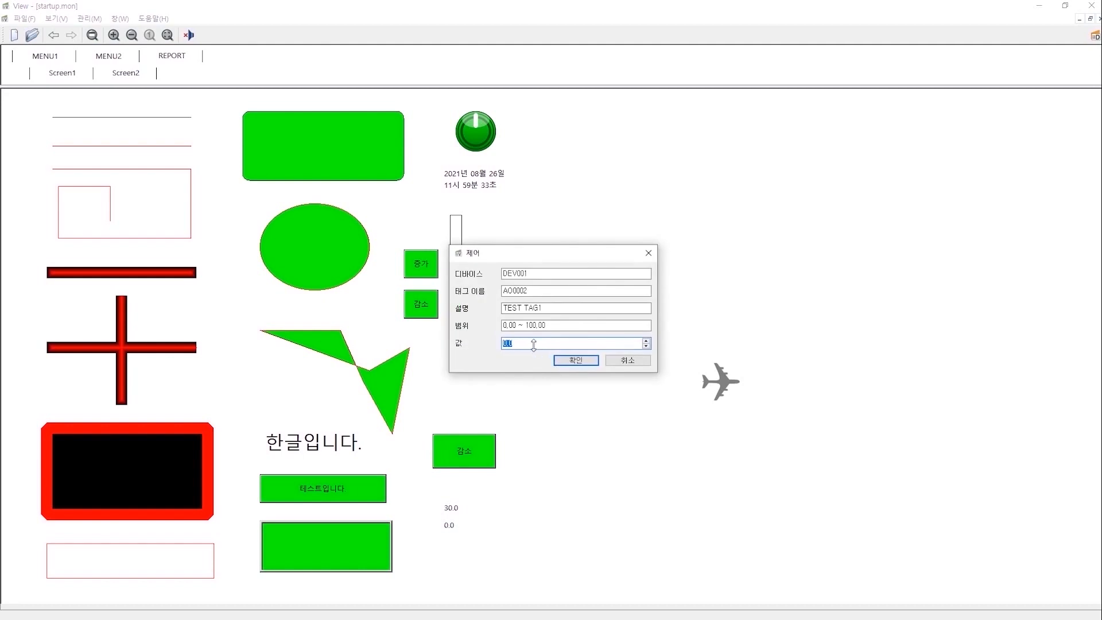
pyautogui.write('20')
pyautogui.click(576, 359)
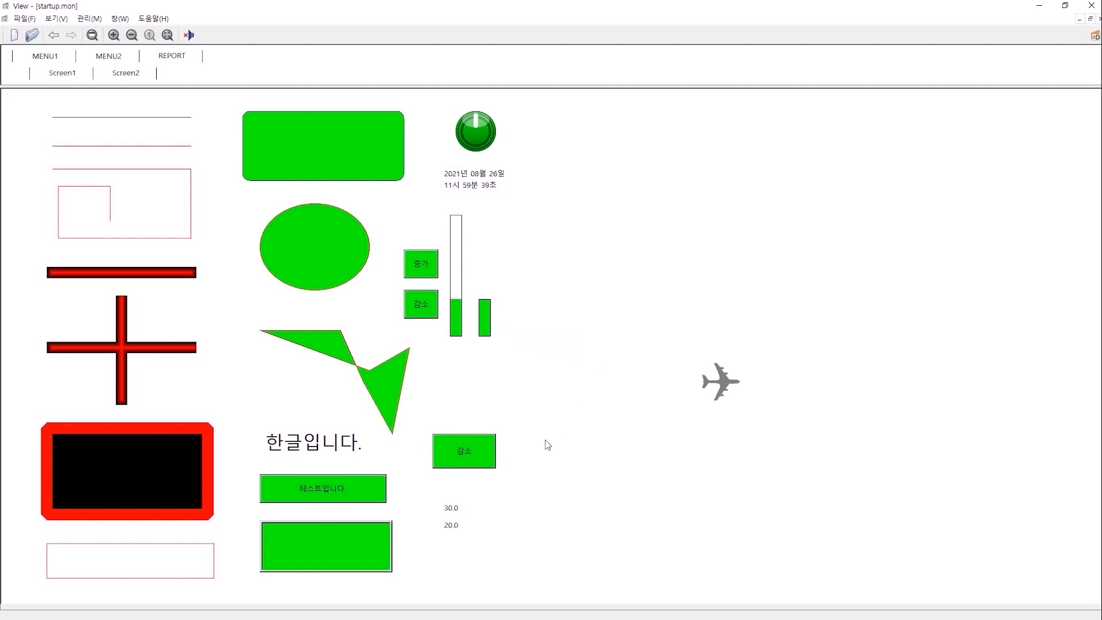
# Run 제어 again to change AO0002 from 20 to 30, then rerun accepting 30.0.
pyautogui.rightClick(451, 526)
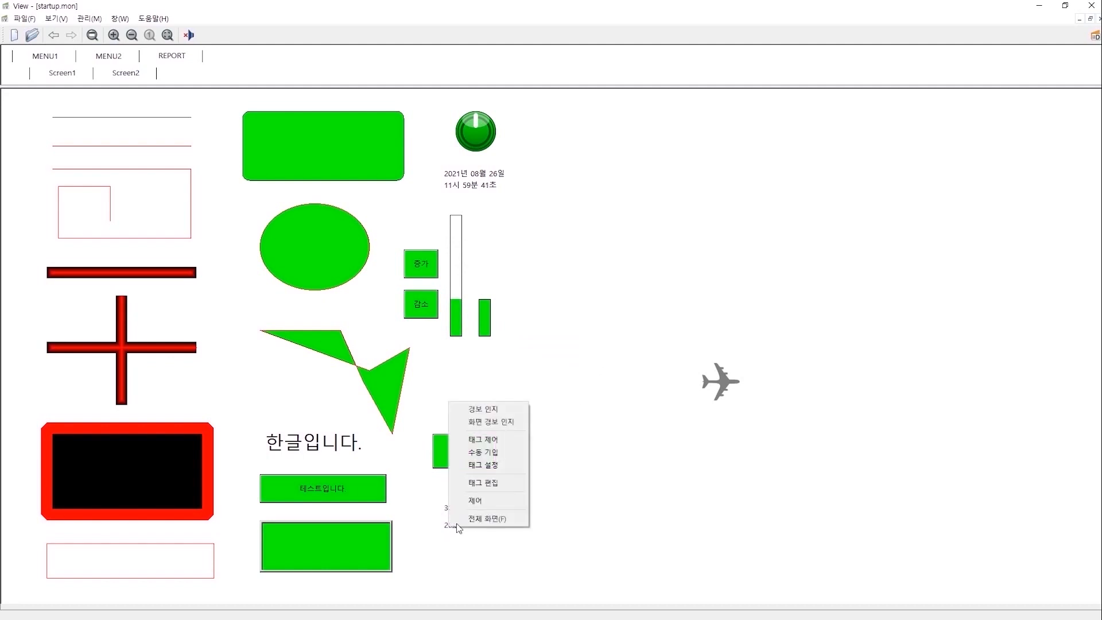
pyautogui.click(480, 440)
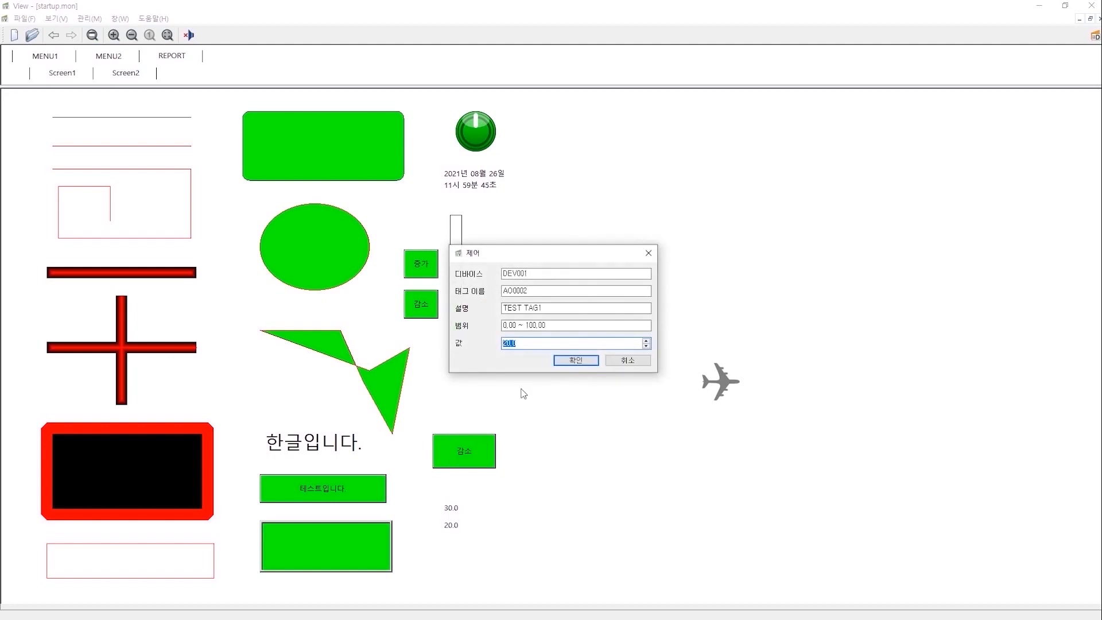
pyautogui.write('30')
pyautogui.click(574, 360)
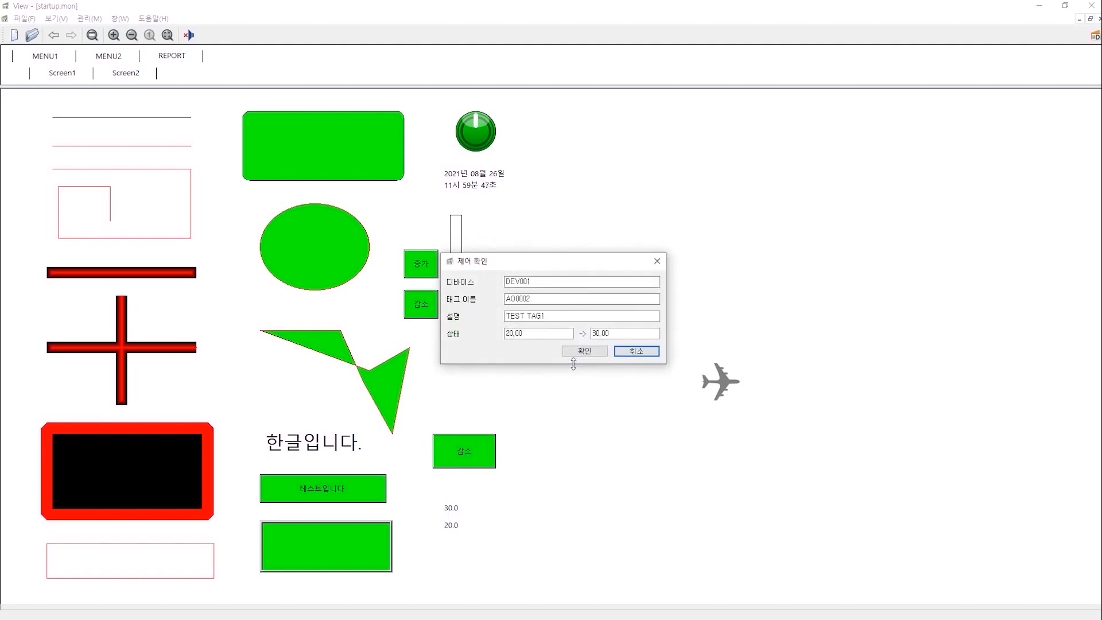
pyautogui.click(591, 350)
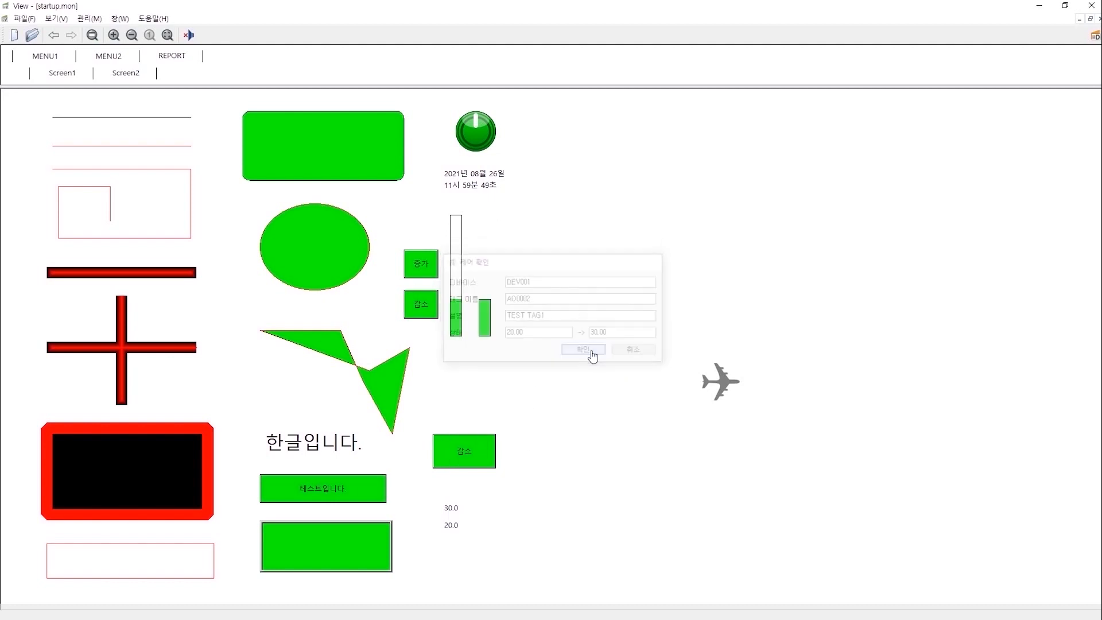
pyautogui.rightClick(452, 527)
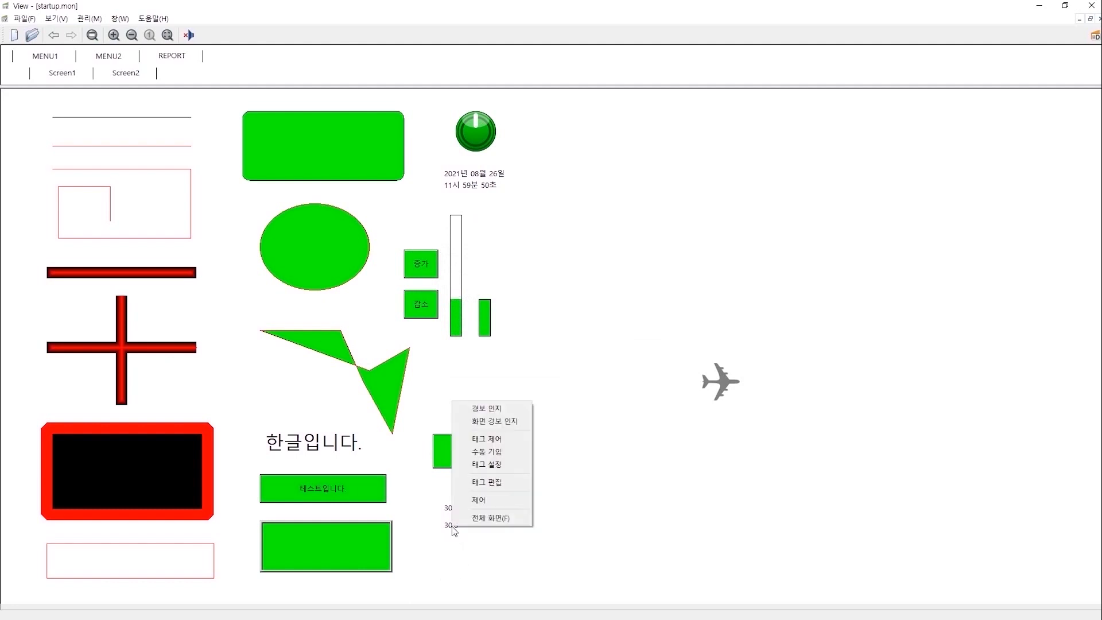
pyautogui.click(483, 504)
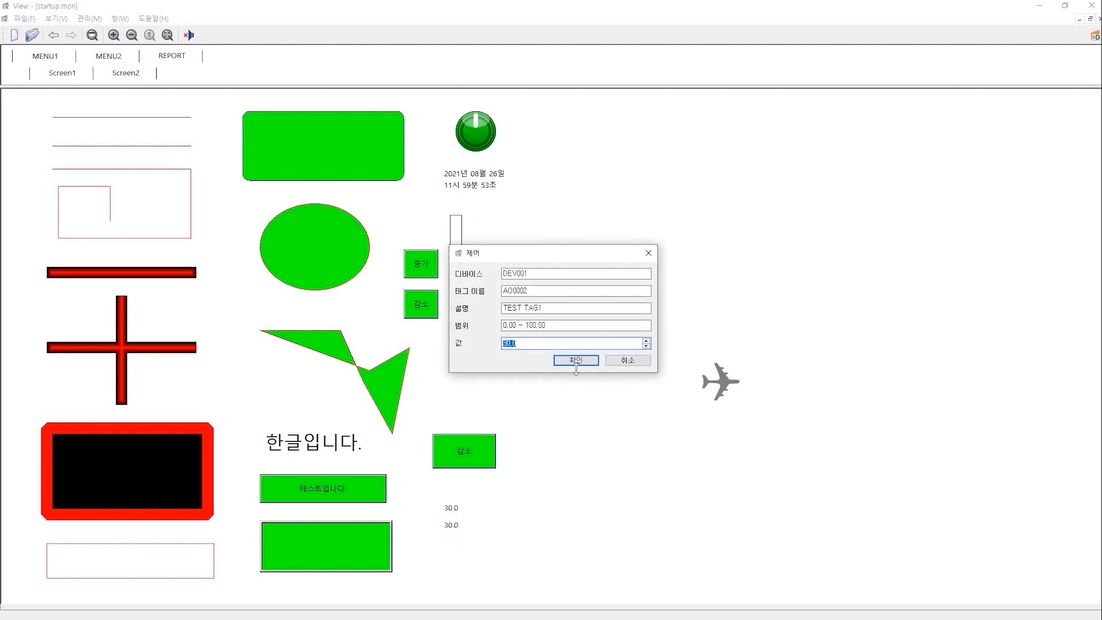
pyautogui.click(576, 360)
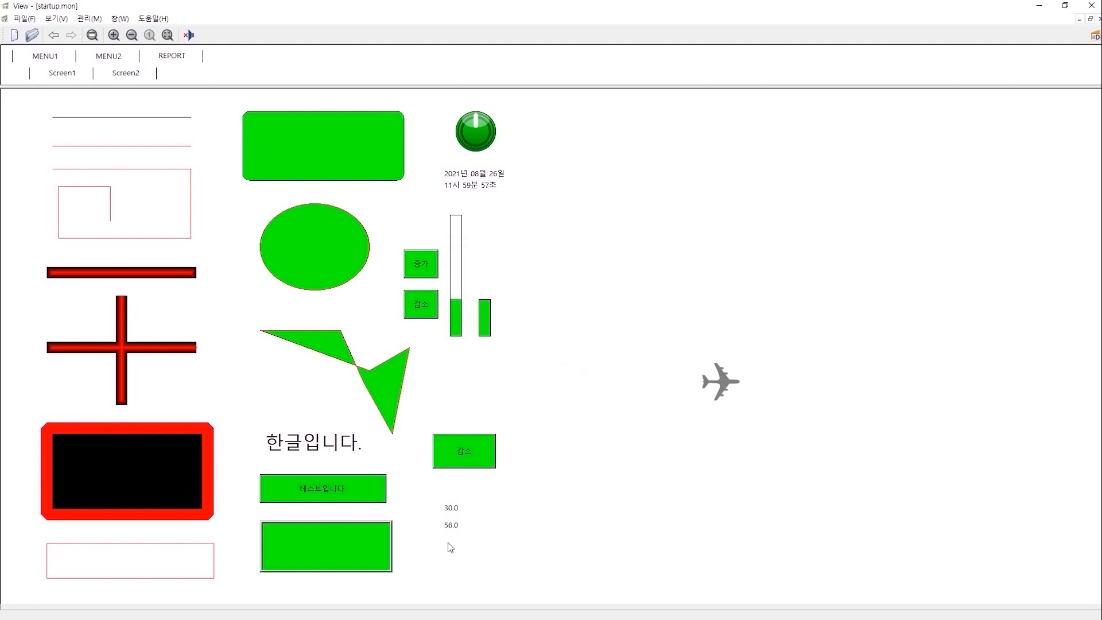
pyautogui.press('super')
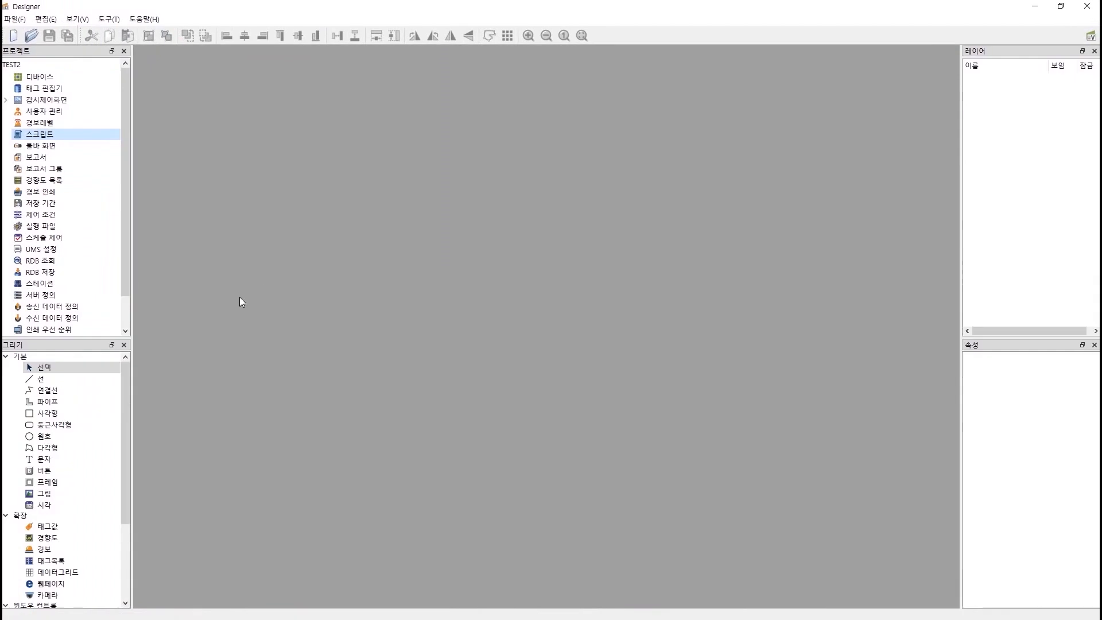
# Browse the login, logout and global function script sections, then expand 감시제어화면 to list .mon files.
pyautogui.doubleClick(69, 133)
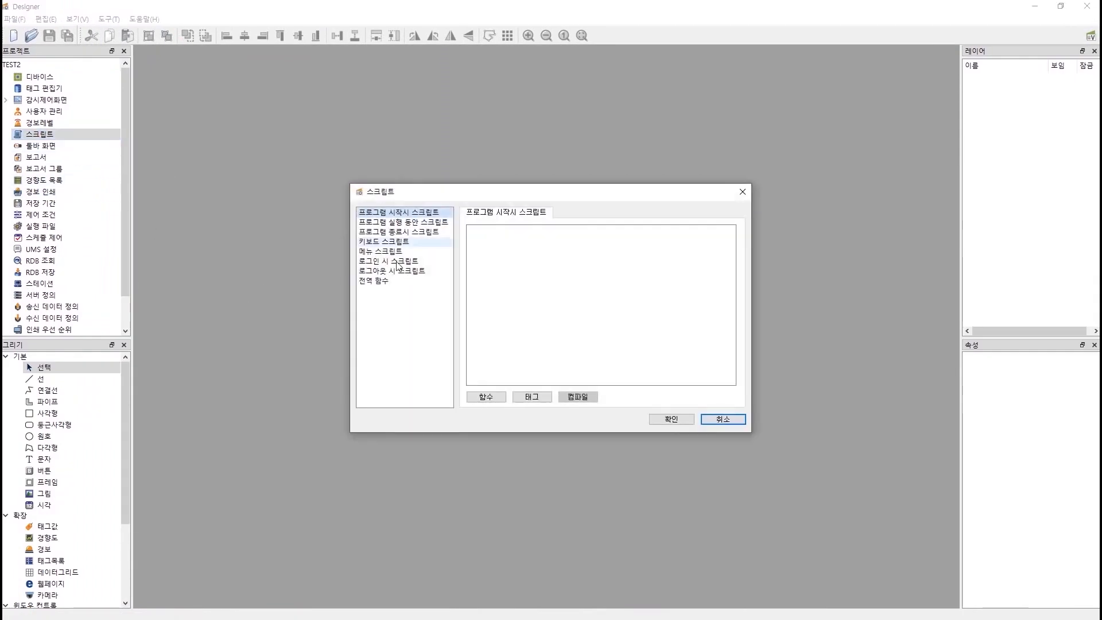
pyautogui.click(398, 261)
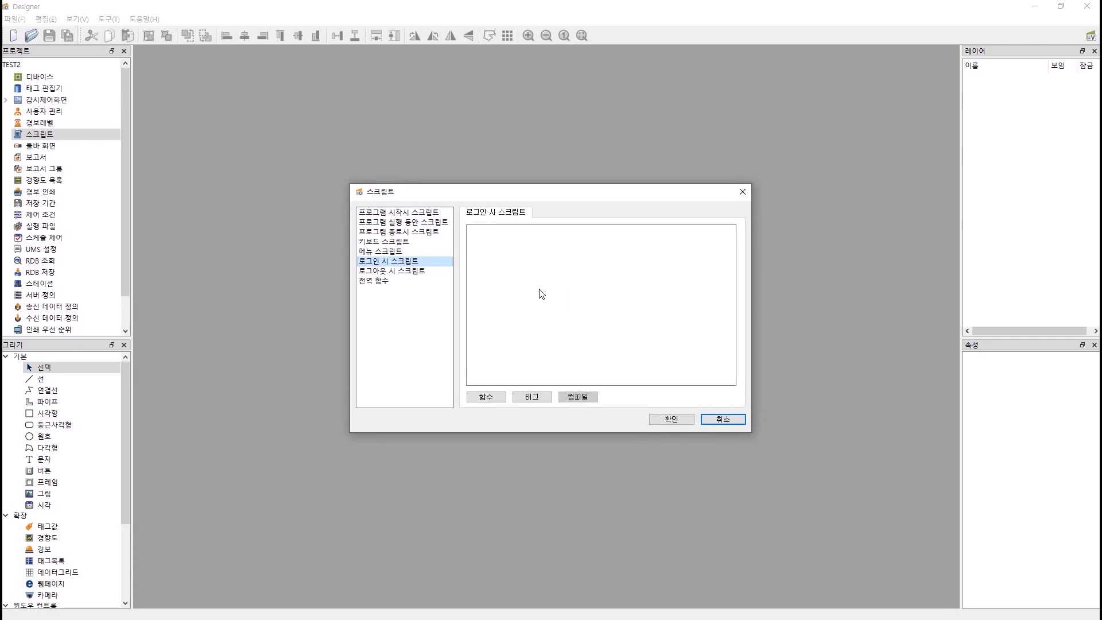
pyautogui.click(410, 272)
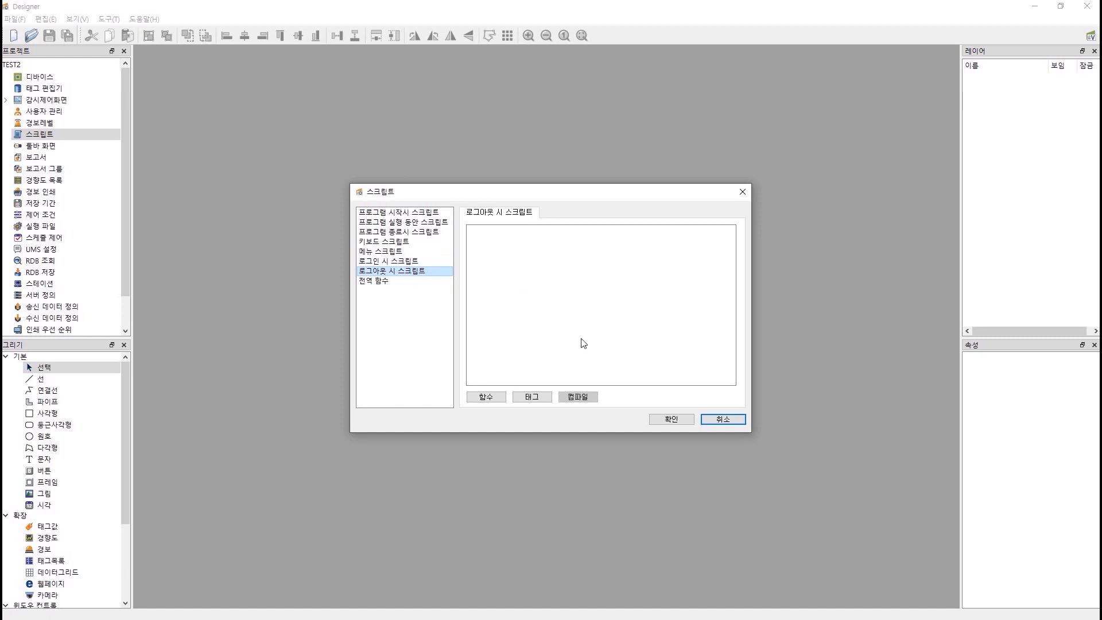
pyautogui.click(378, 280)
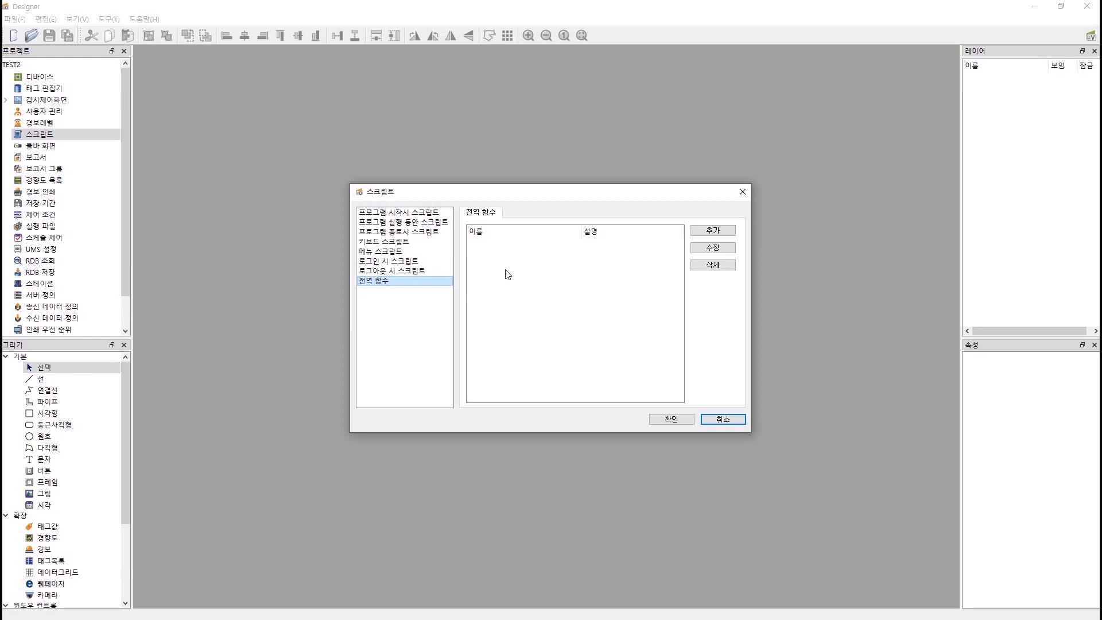
pyautogui.click(5, 100)
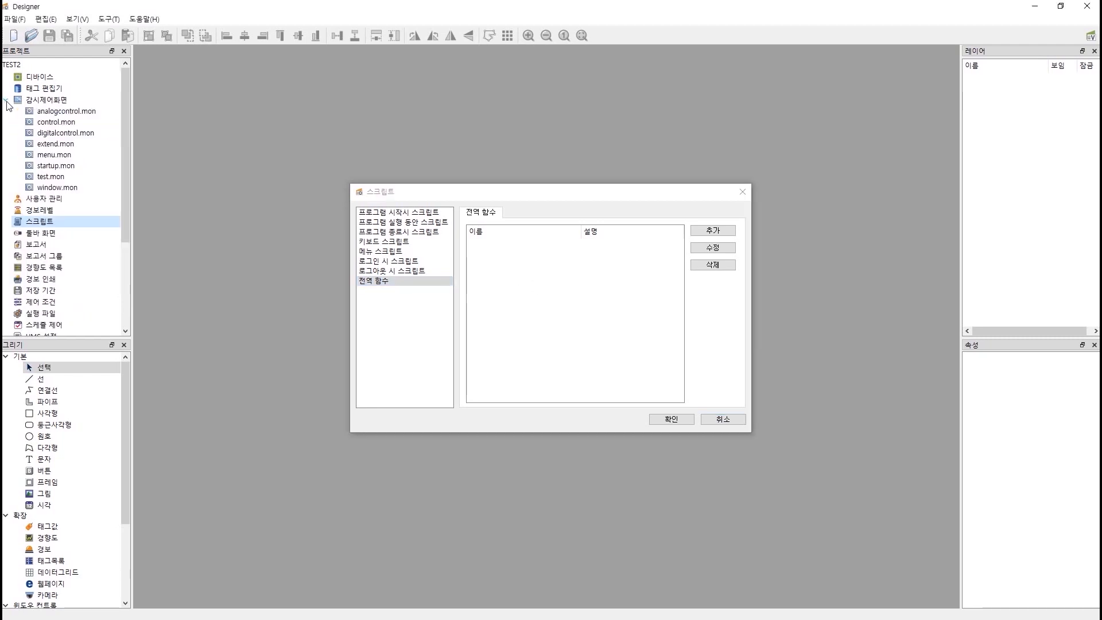
# Open menu.mon, set the MENU1 and Screen1 text colour to blue on Layer01, and save.
pyautogui.doubleClick(57, 155)
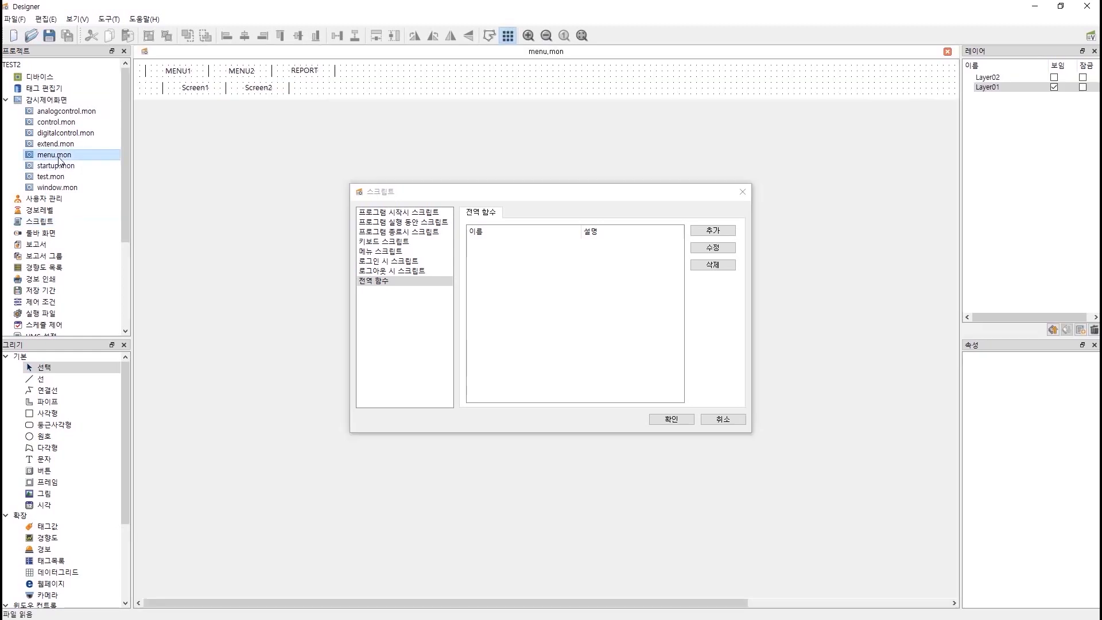
pyautogui.click(736, 192)
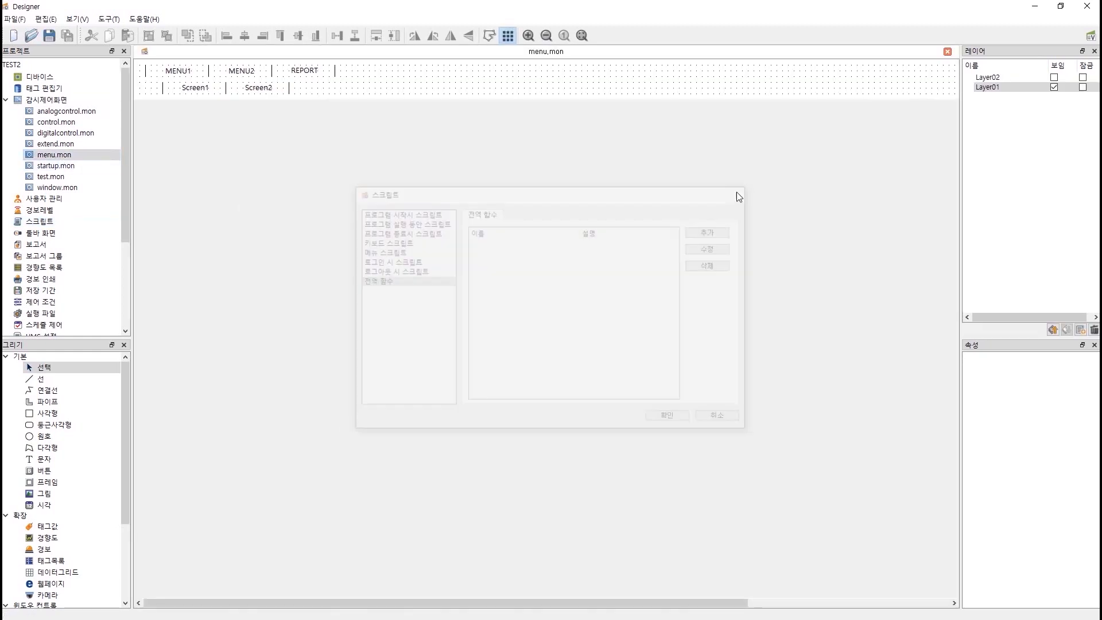
pyautogui.click(181, 74)
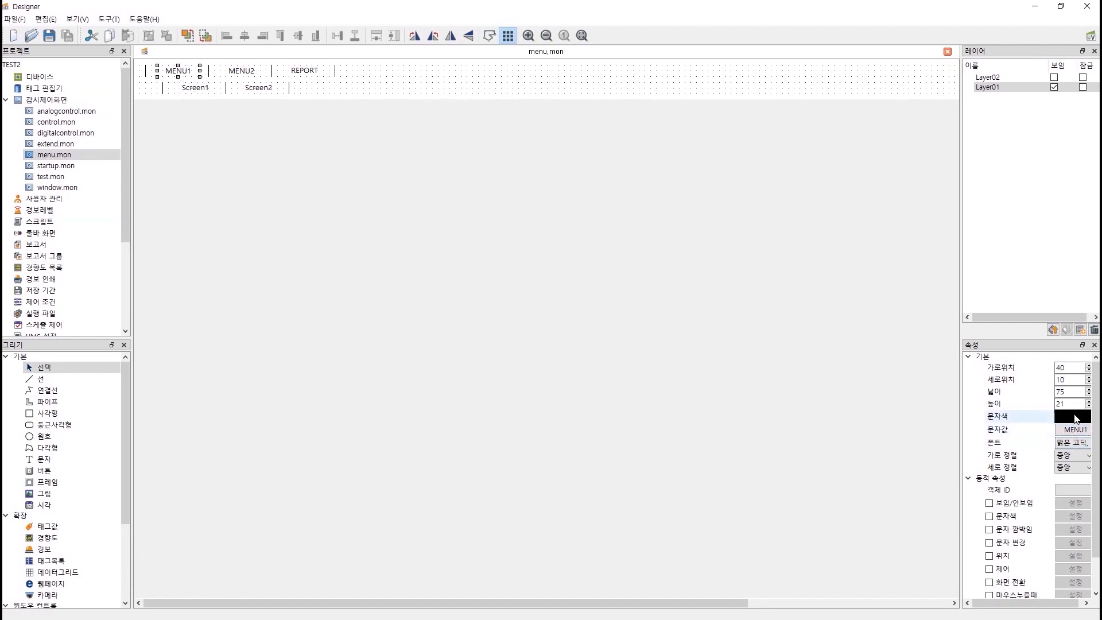
pyautogui.click(1075, 419)
pyautogui.click(573, 230)
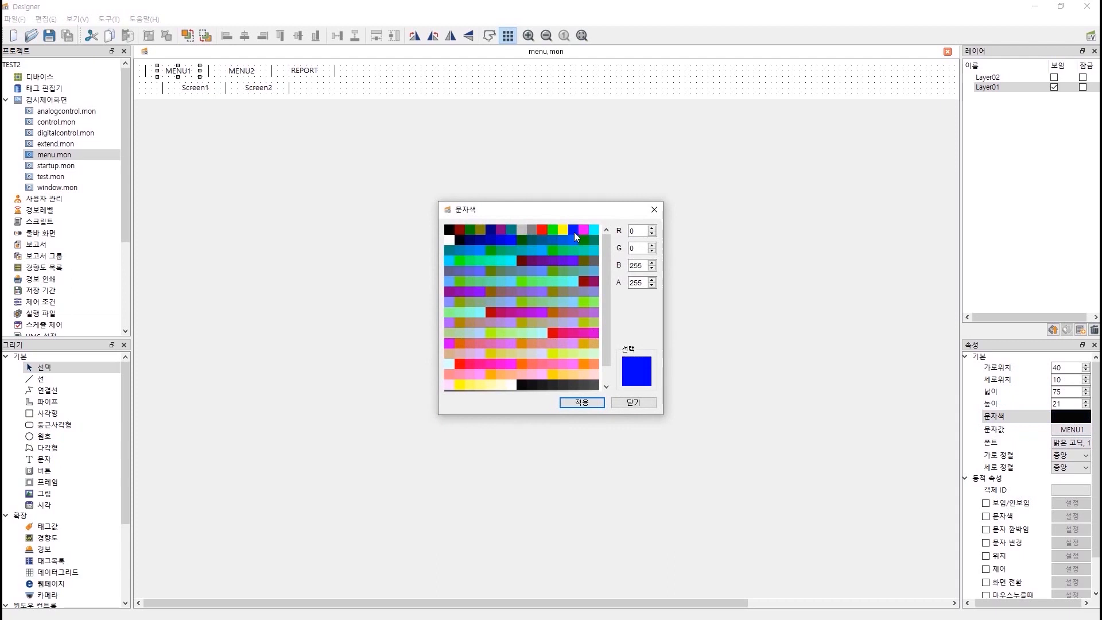
pyautogui.click(591, 402)
pyautogui.click(625, 402)
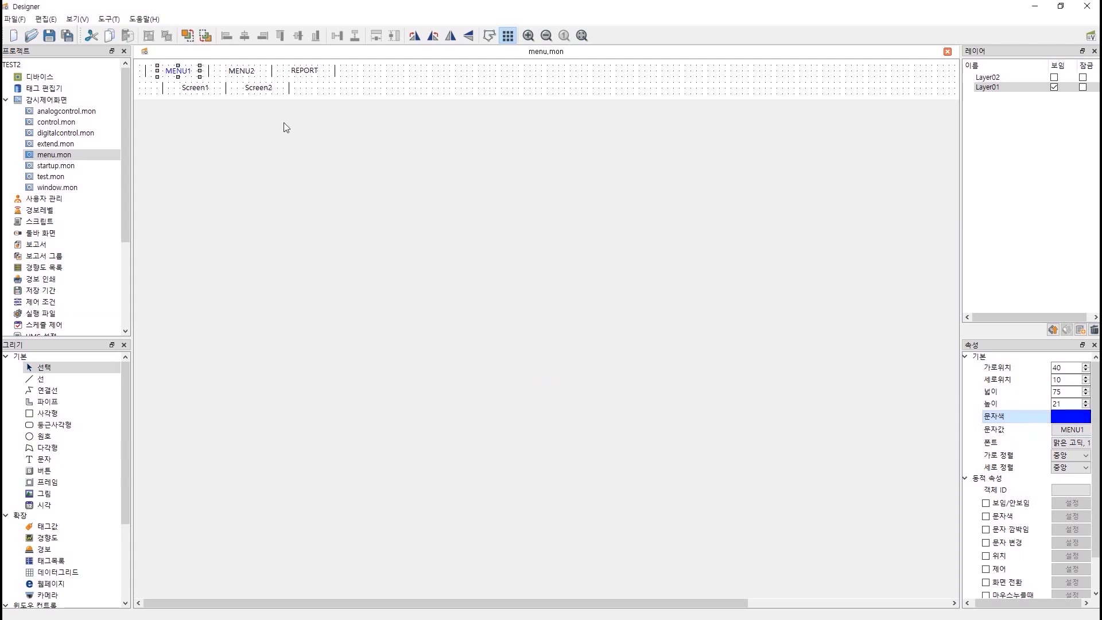
pyautogui.click(194, 91)
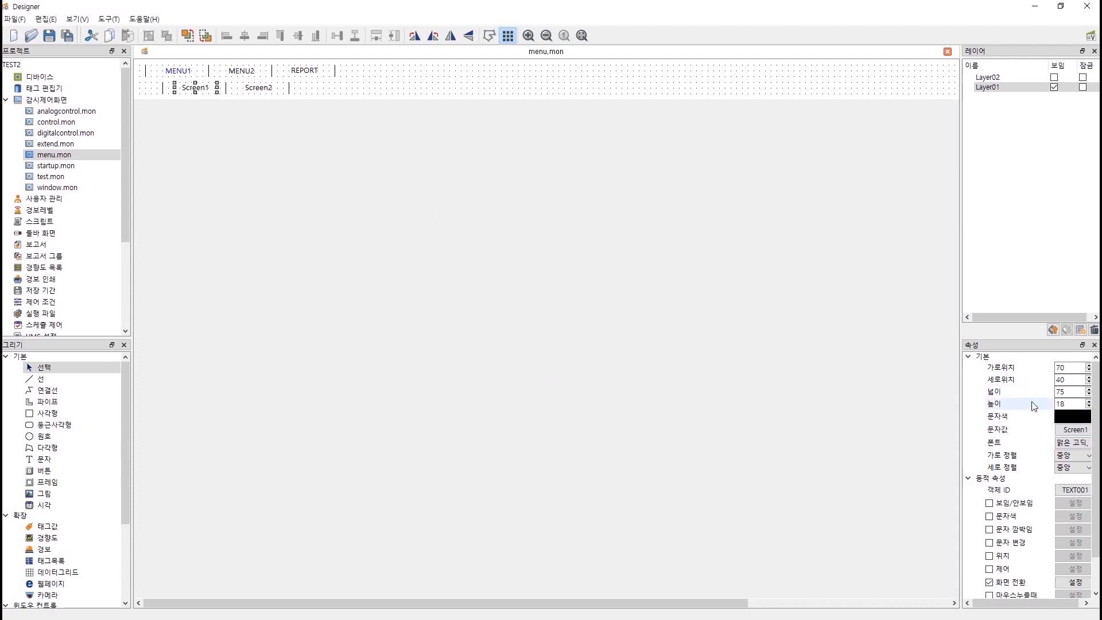
pyautogui.click(1068, 416)
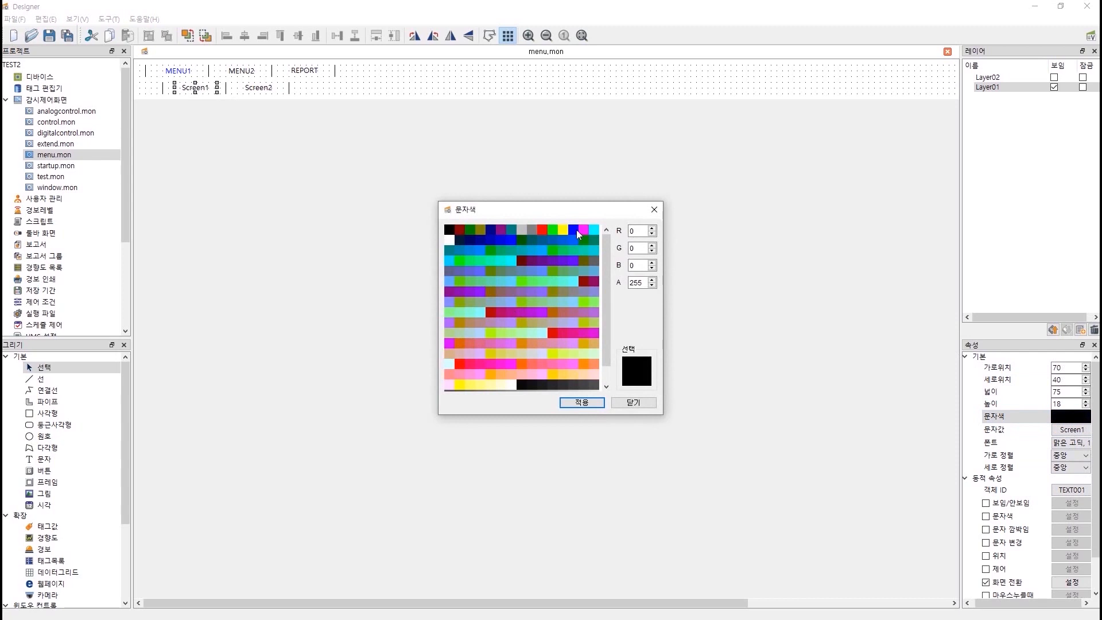
pyautogui.click(576, 230)
pyautogui.click(582, 403)
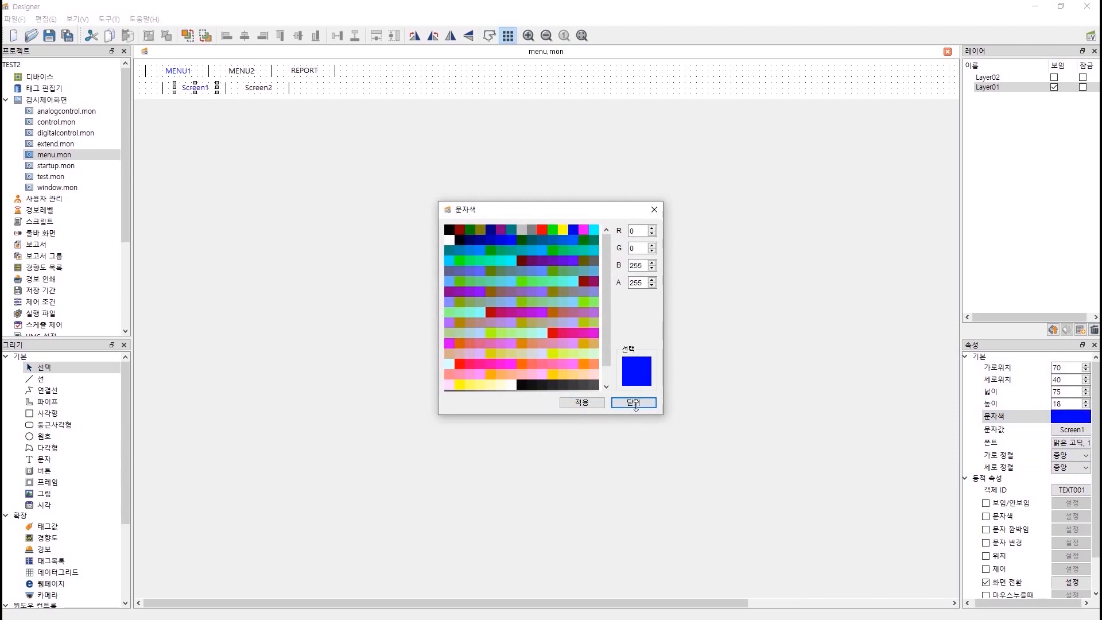
pyautogui.click(634, 402)
pyautogui.click(356, 176)
pyautogui.hotkey('ctrl', 's')
# Switch to Layer02 and make the MENU2 and Alarm texts blue.
pyautogui.click(1006, 91)
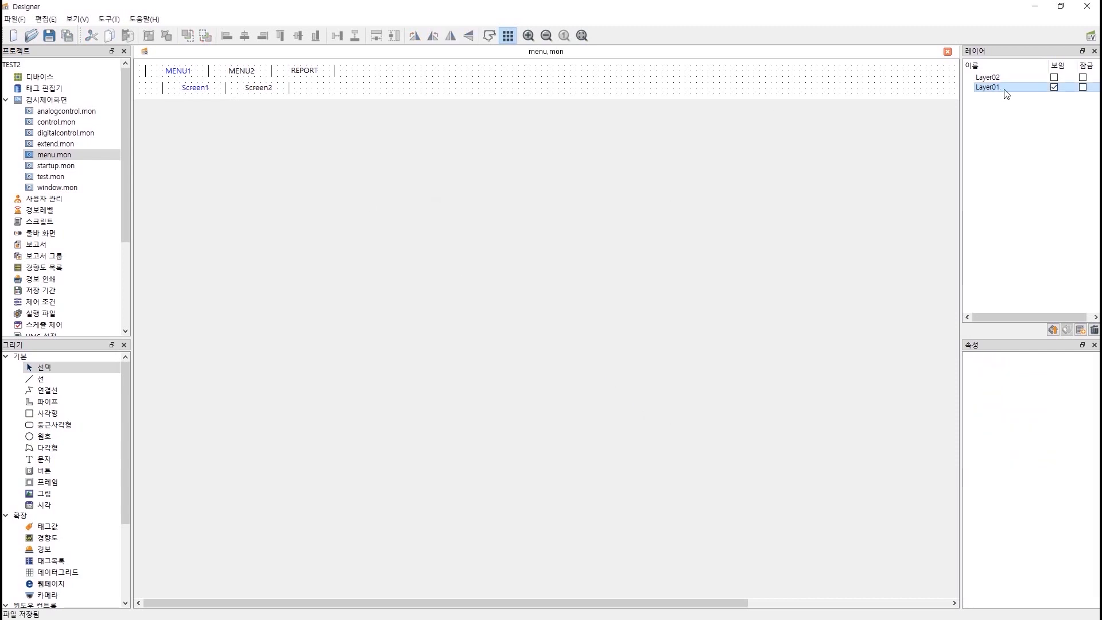
pyautogui.click(1054, 89)
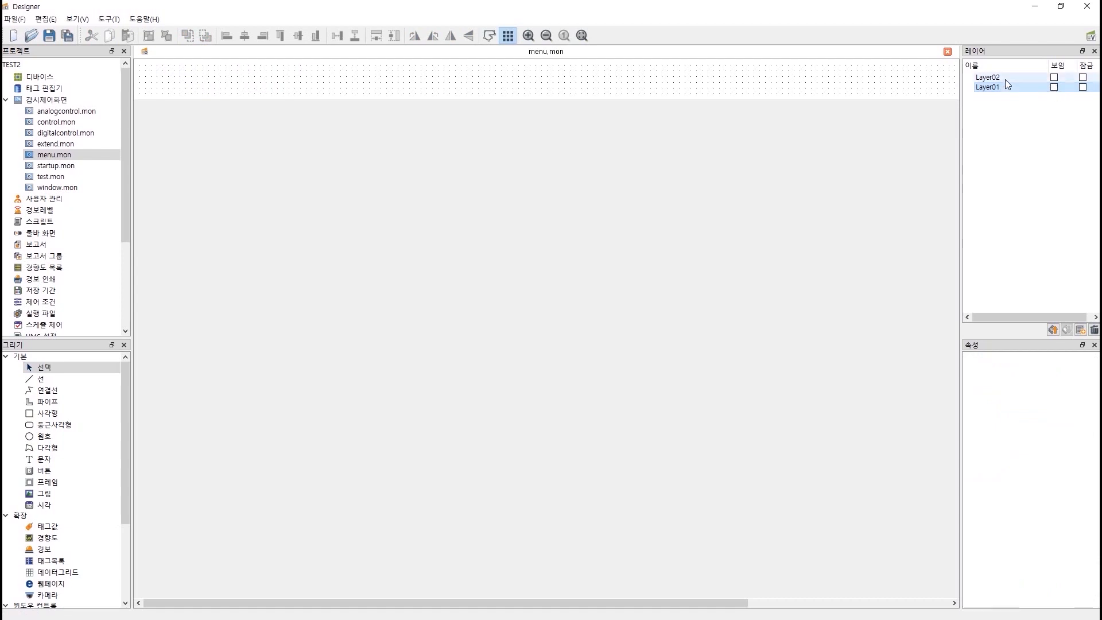
pyautogui.click(1004, 80)
pyautogui.click(1054, 78)
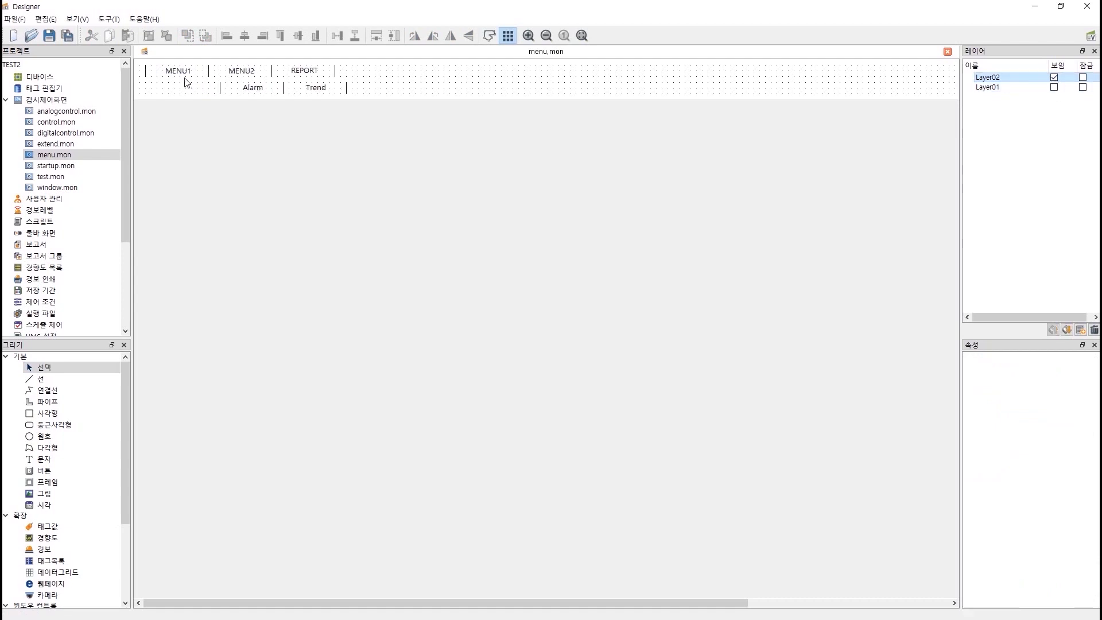
pyautogui.click(241, 71)
pyautogui.click(1071, 417)
pyautogui.click(573, 230)
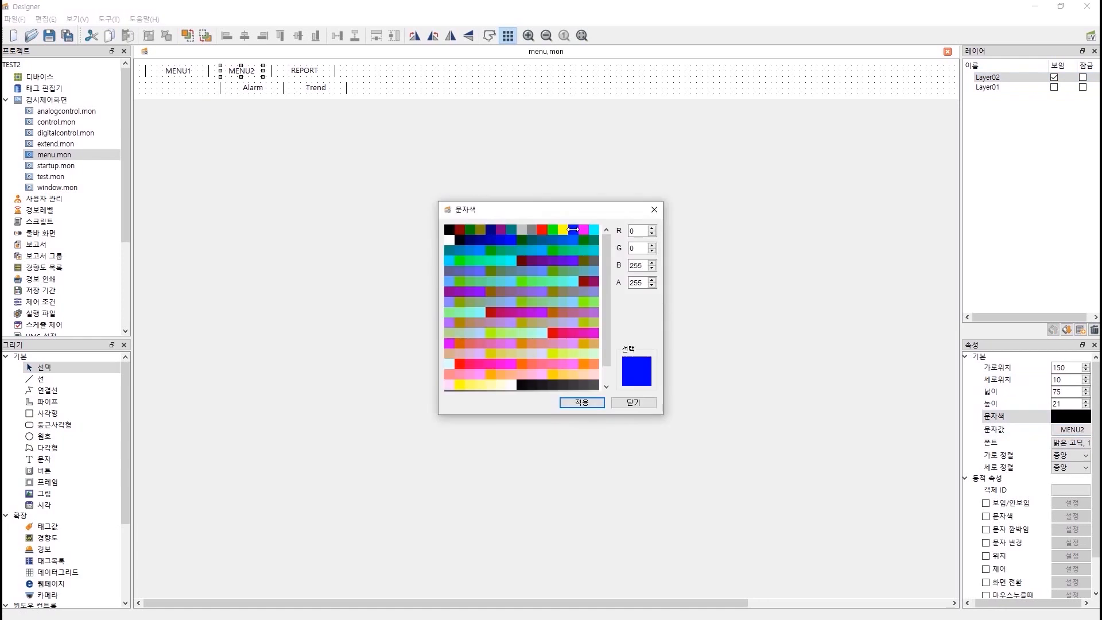
pyautogui.click(593, 403)
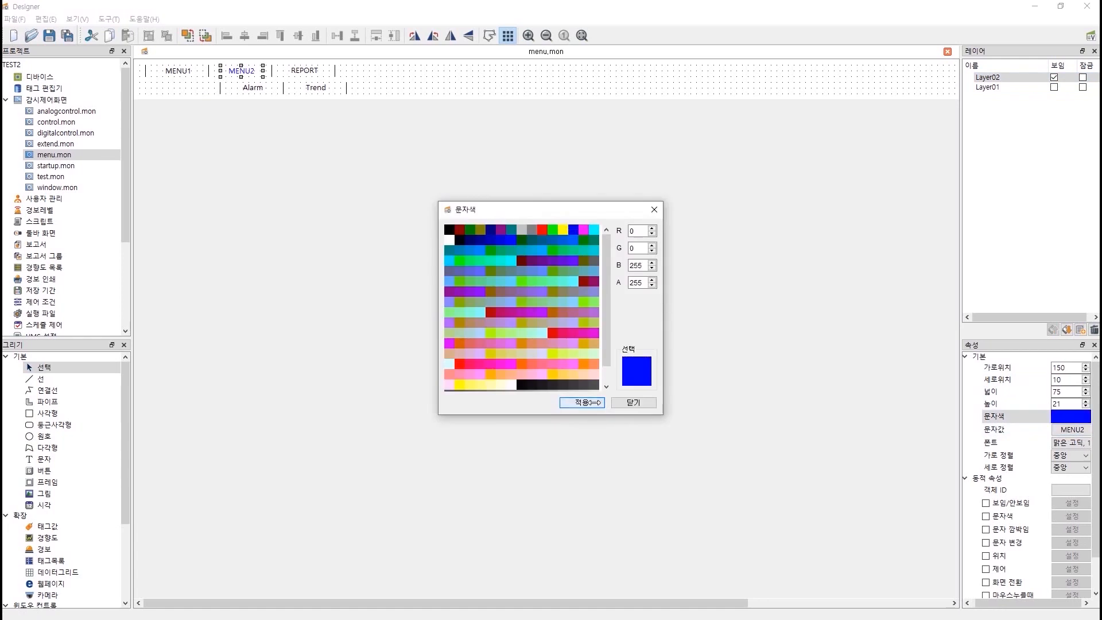
pyautogui.click(260, 89)
pyautogui.click(573, 230)
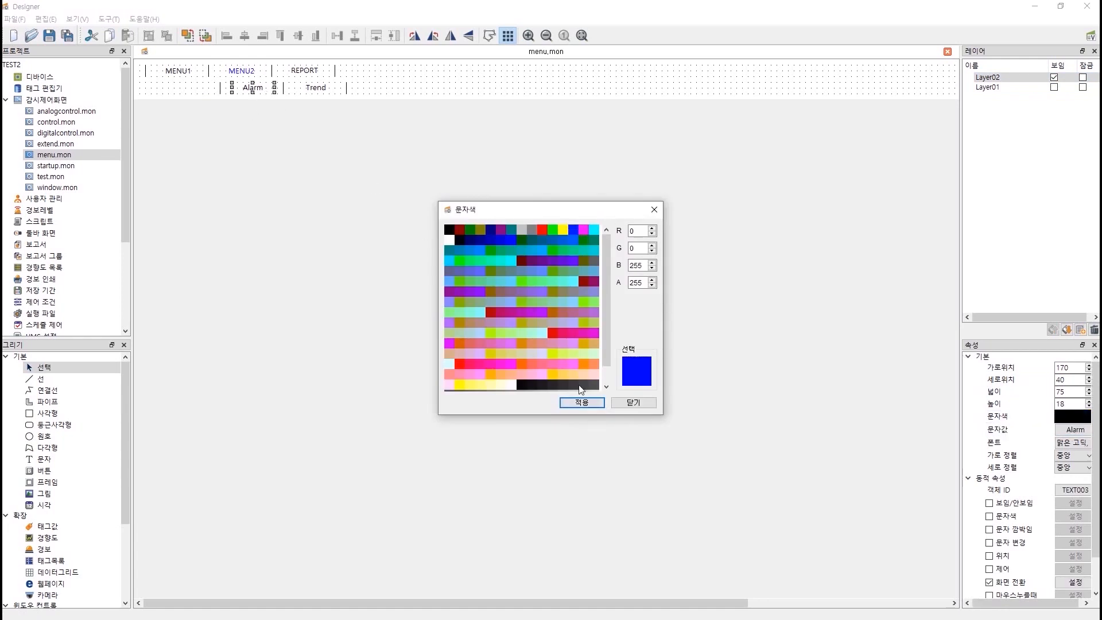
pyautogui.click(577, 402)
pyautogui.click(621, 402)
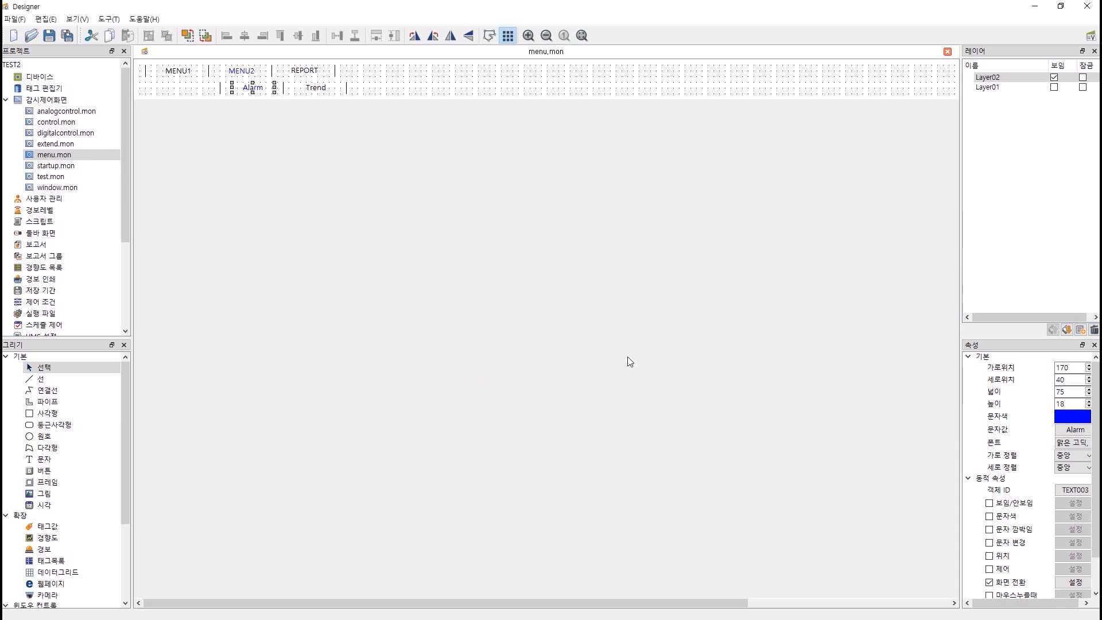
# Hide Layer02, show Layer01 again, and select the Screen1 text.
pyautogui.click(1053, 79)
pyautogui.click(997, 87)
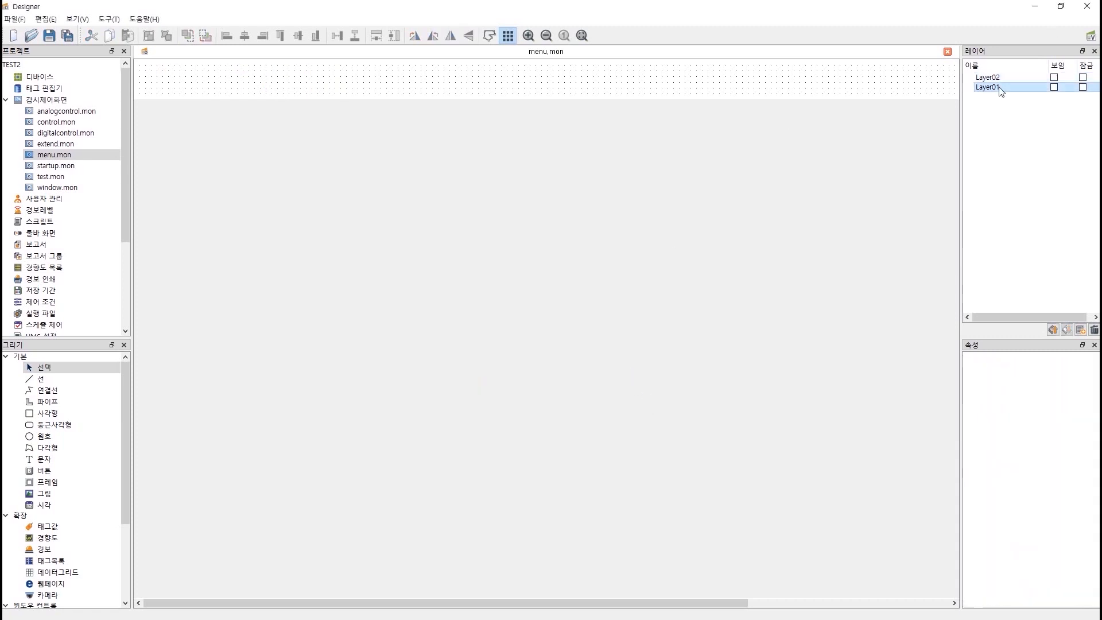
pyautogui.click(1054, 87)
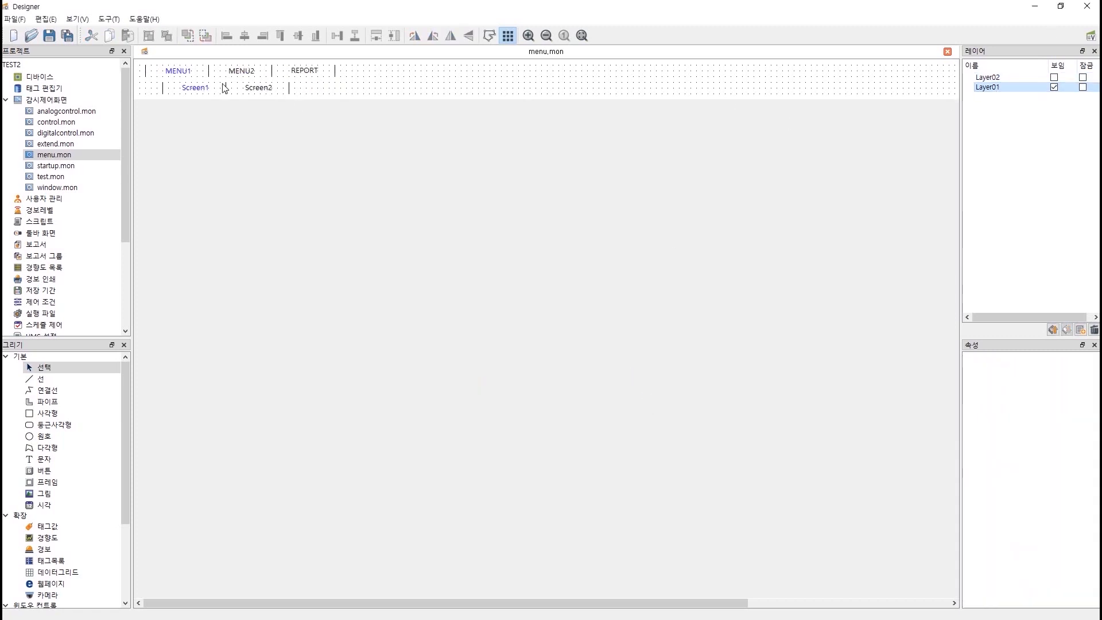
pyautogui.click(196, 90)
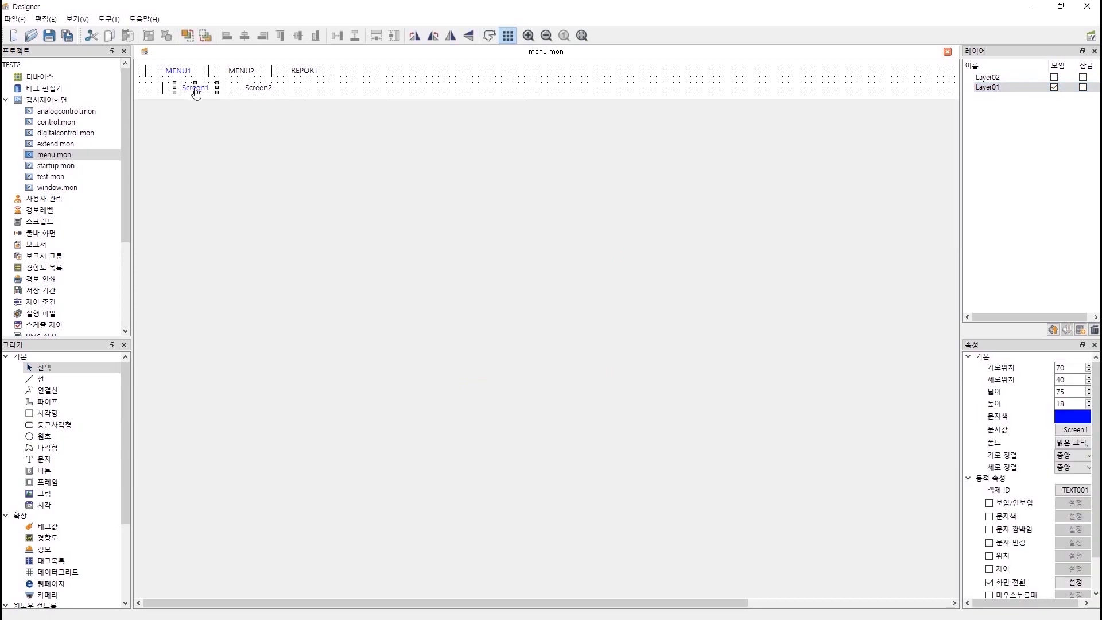
# Assign object ID Menu01 to Screen1 and Menu02 to Screen2, then save menu.mon.
pyautogui.click(1073, 489)
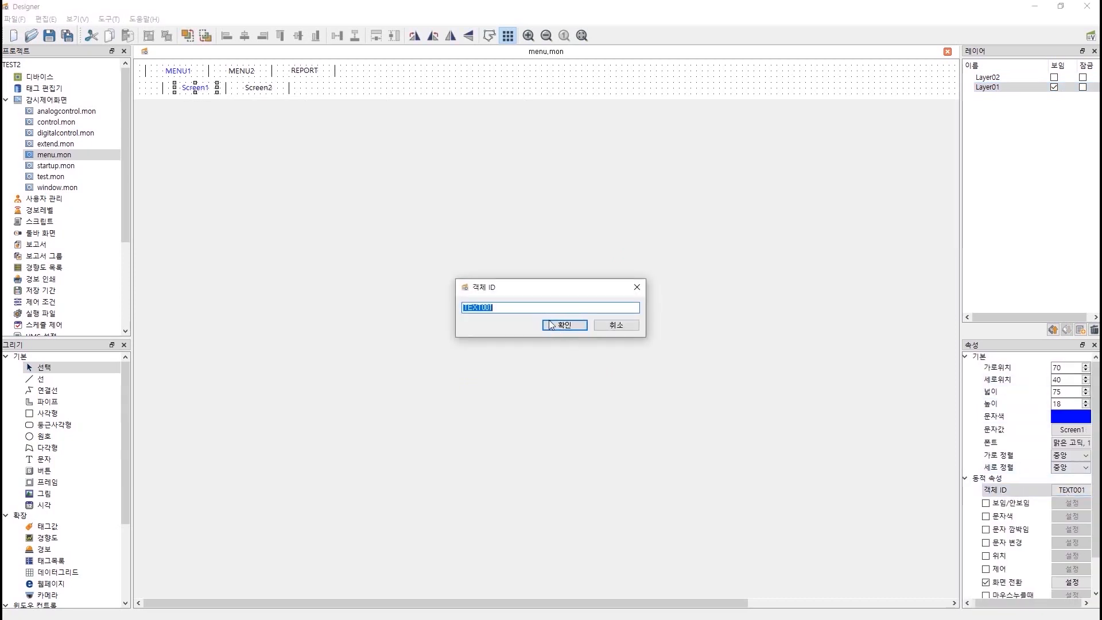
pyautogui.write('Menu01')
pyautogui.click(574, 326)
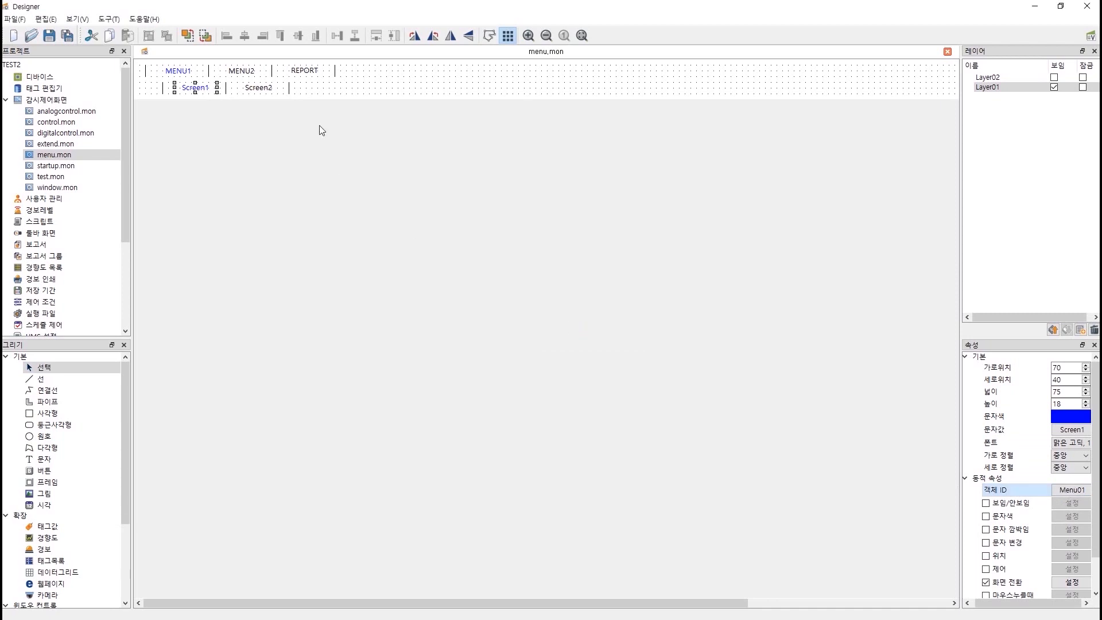
pyautogui.click(260, 89)
pyautogui.doubleClick(1071, 489)
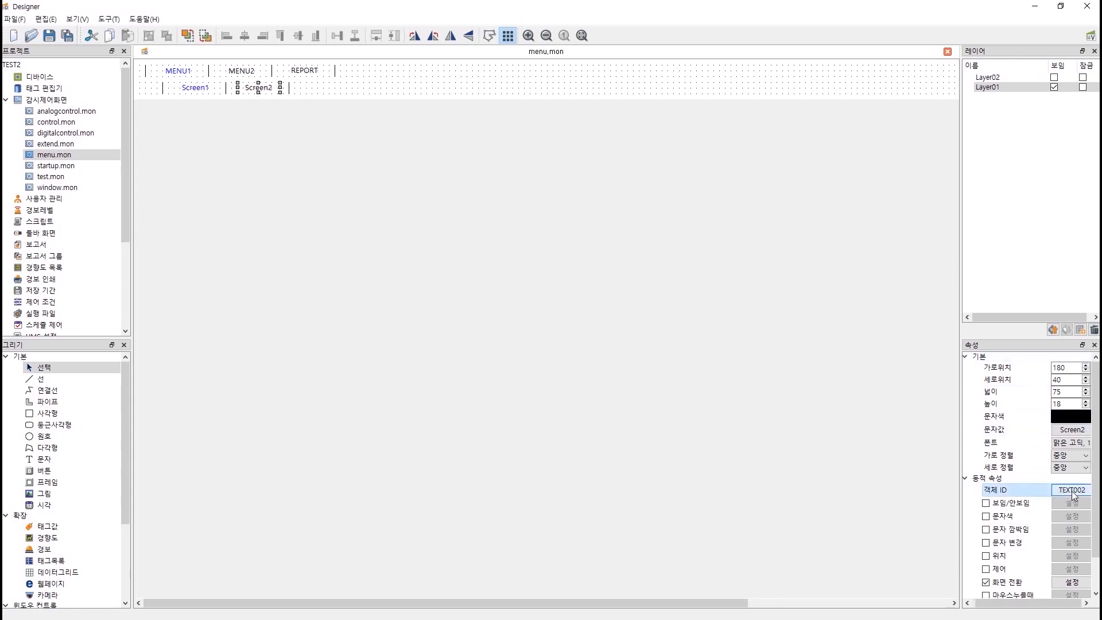
pyautogui.write('Menu02')
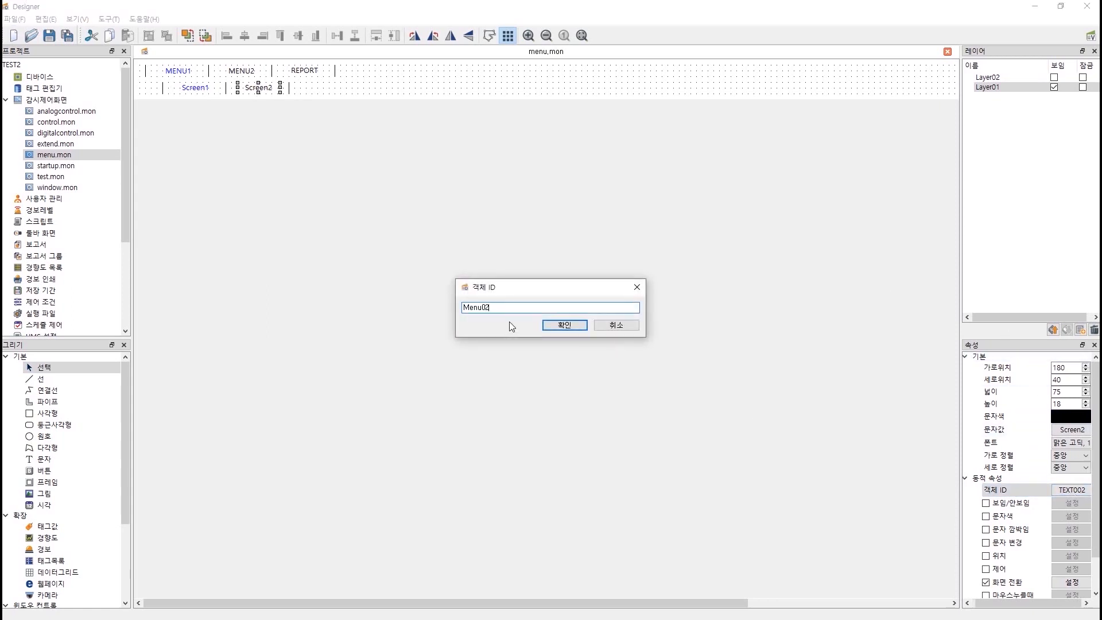
pyautogui.click(565, 325)
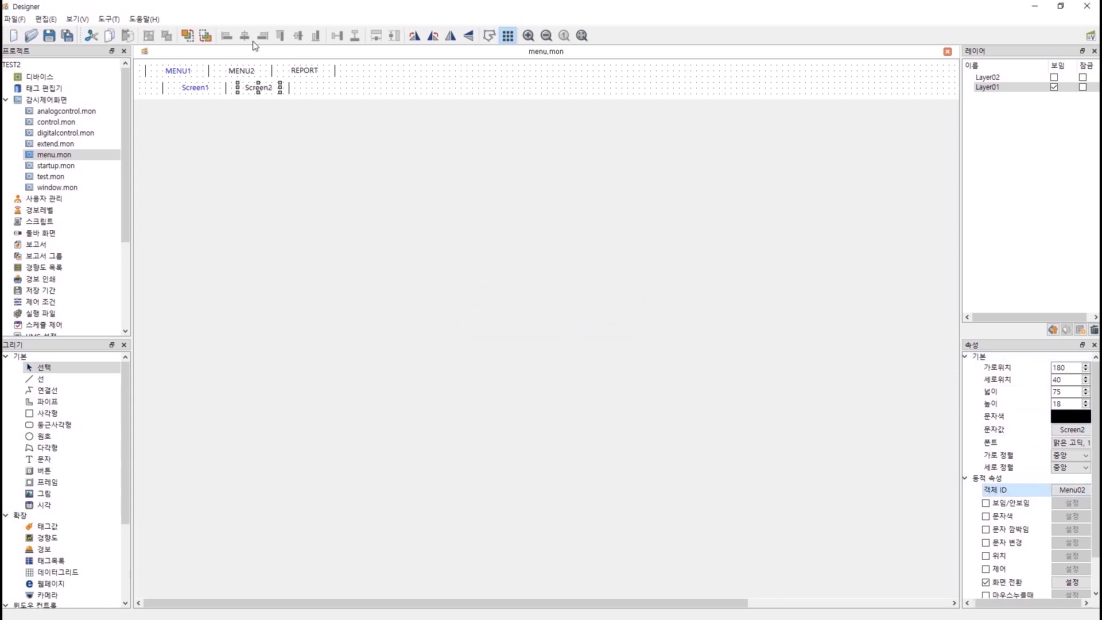
pyautogui.click(242, 71)
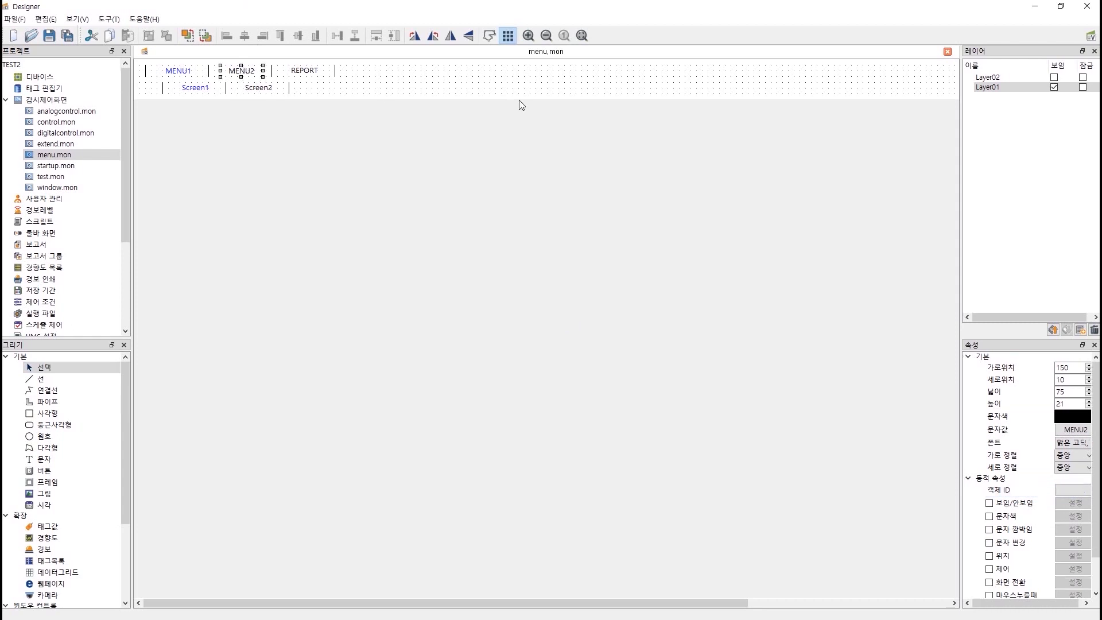
pyautogui.click(378, 100)
pyautogui.hotkey('ctrl', 's')
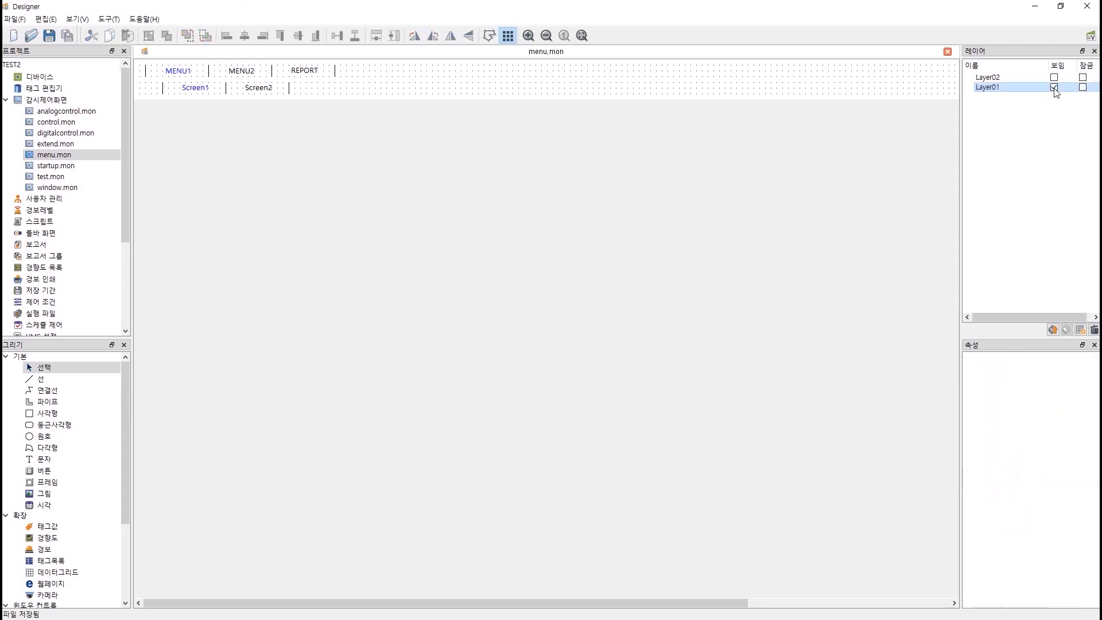
# Show Layer02 instead of Layer01 and give the Alarm text object ID SMenu01.
pyautogui.click(1053, 87)
pyautogui.click(1054, 78)
pyautogui.click(1054, 78)
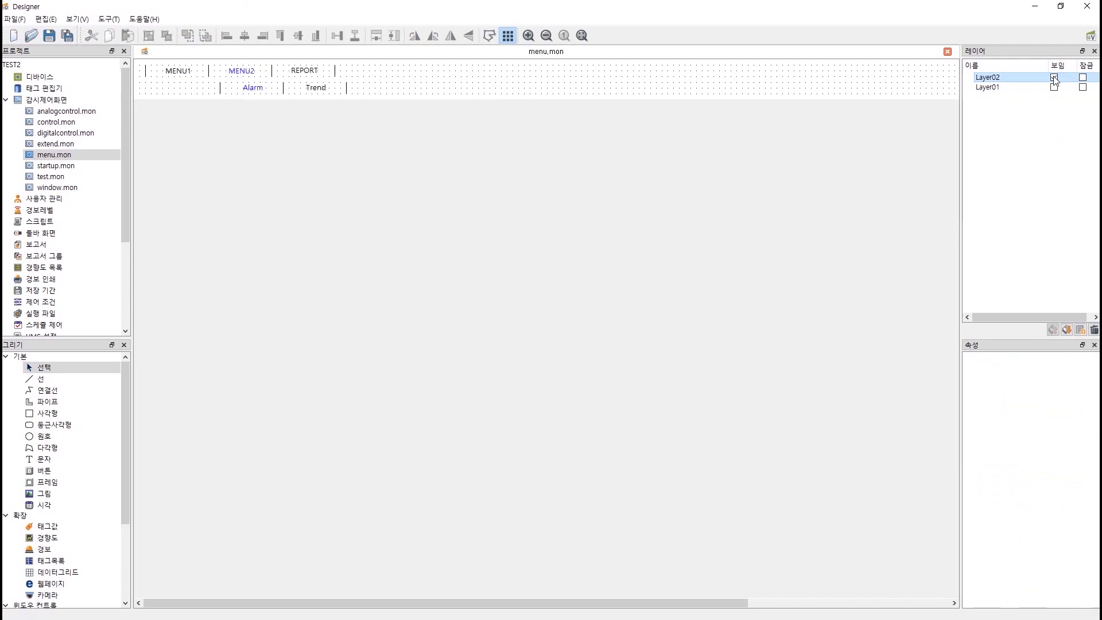
pyautogui.click(257, 90)
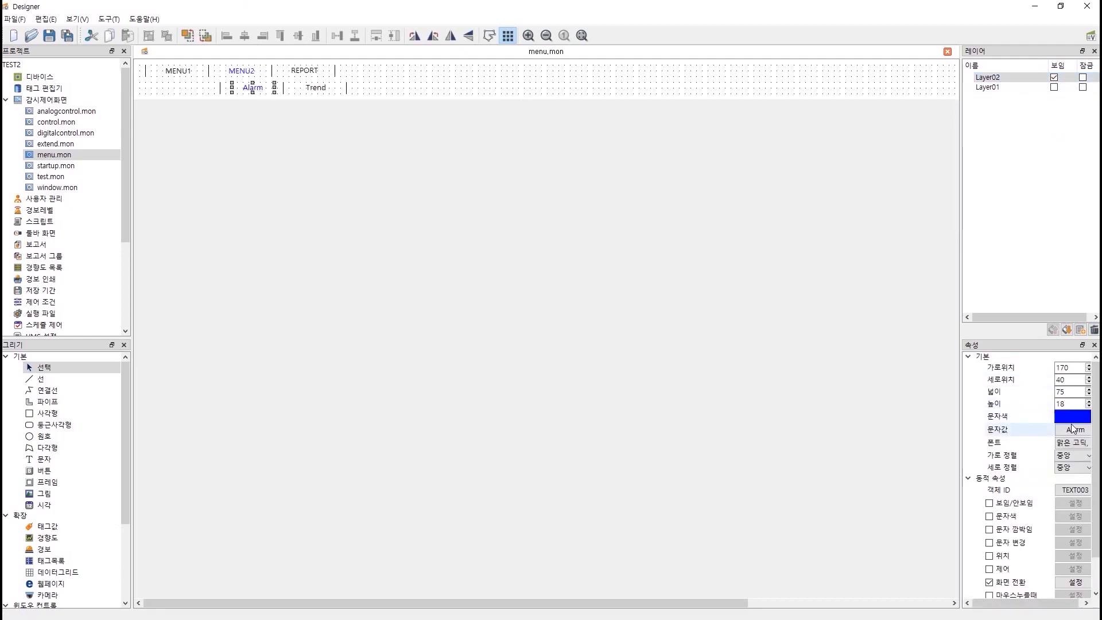
pyautogui.click(1073, 489)
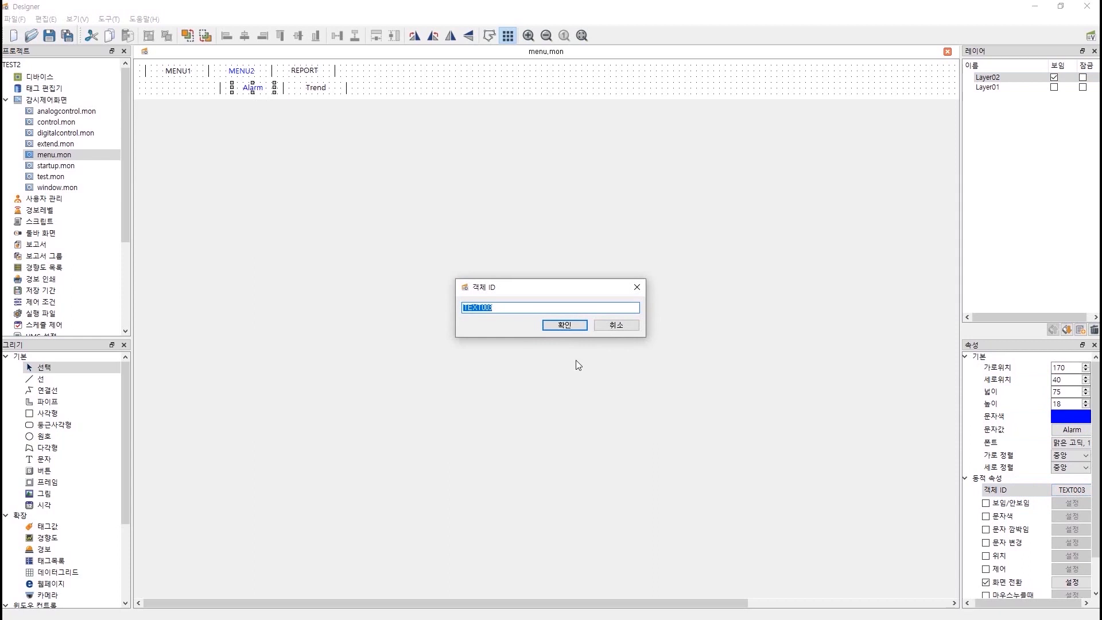
pyautogui.write('SMenu01')
pyautogui.click(573, 329)
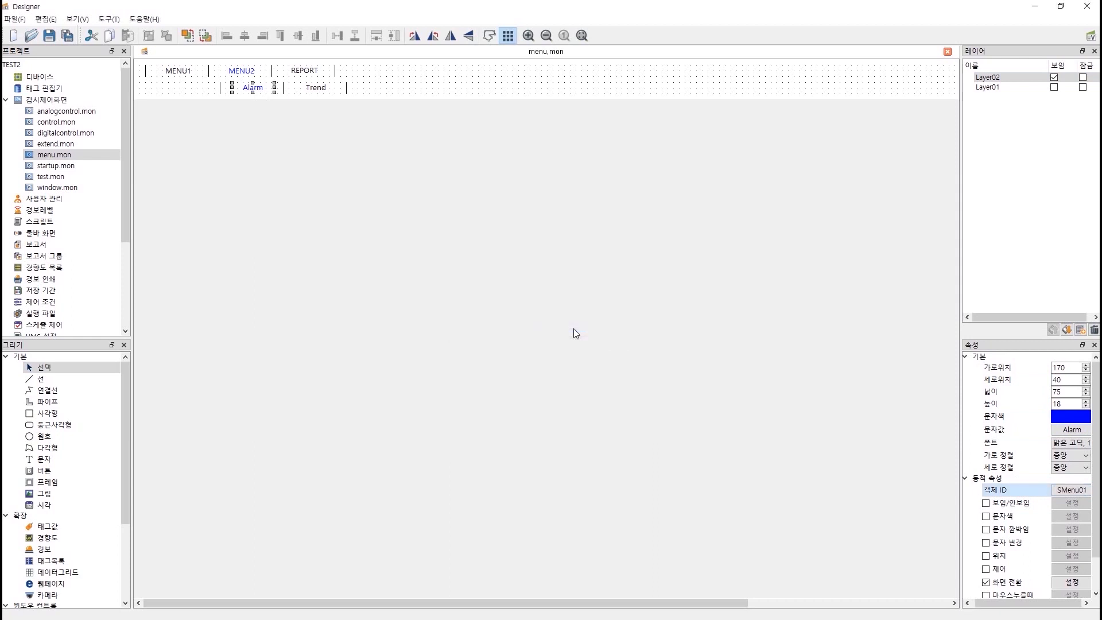
# Give the Trend text object ID SMenu02 and display Layer01 again.
pyautogui.click(322, 95)
pyautogui.click(1072, 490)
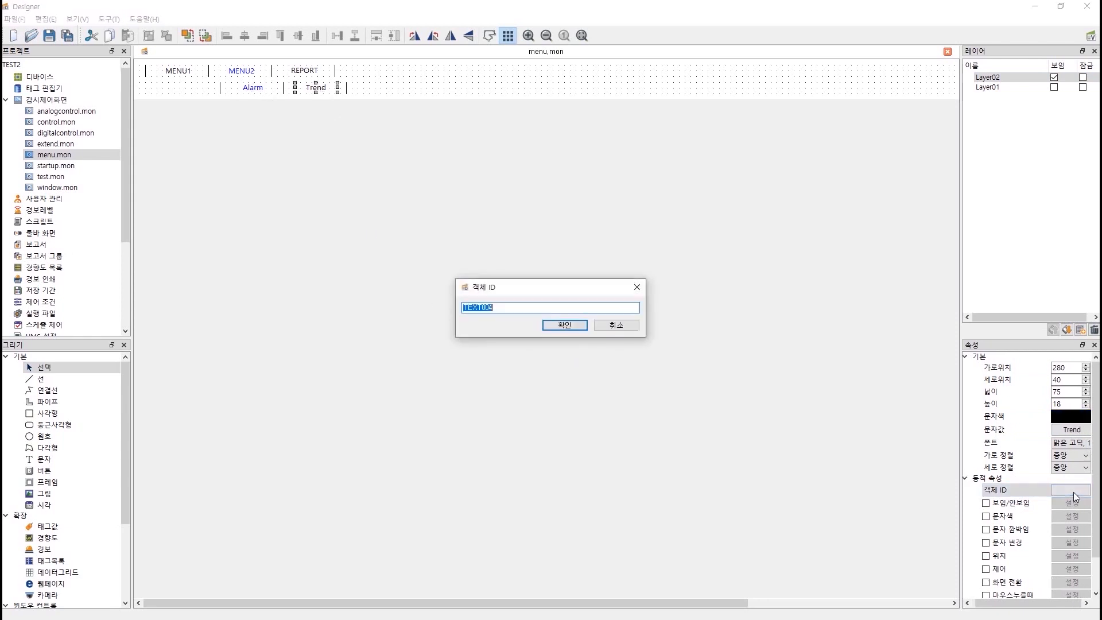
pyautogui.write('SMenu')
pyautogui.click(561, 324)
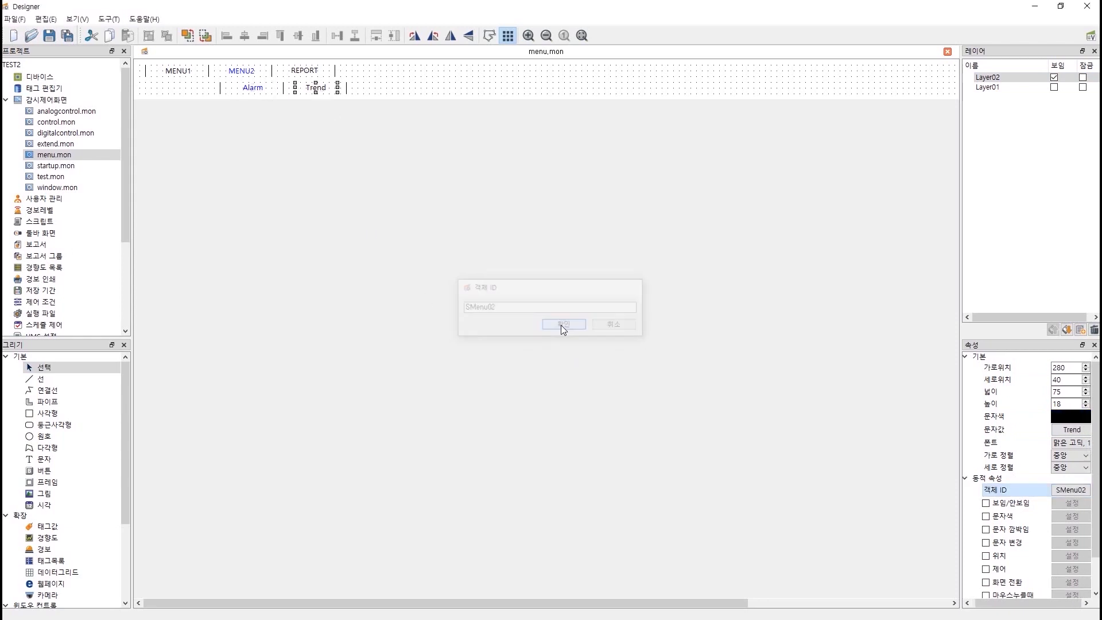
pyautogui.click(430, 315)
pyautogui.click(1054, 87)
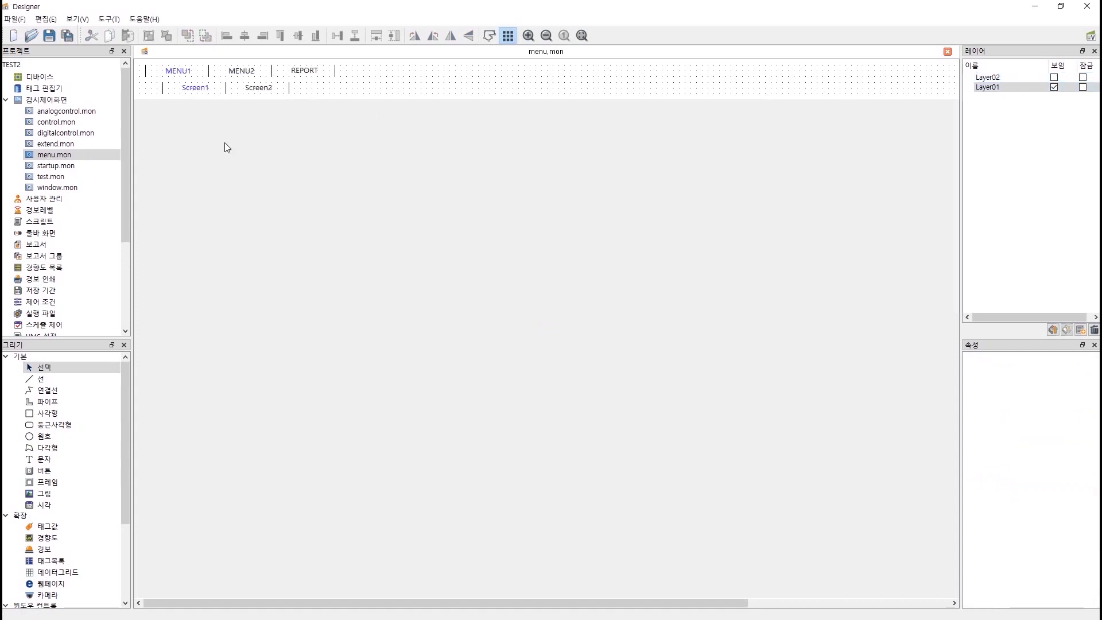
# Save menu.mon, then enable Screen2's 마우스뗄때 action and open its empty script editor.
pyautogui.hotkey('ctrl', 's')
pyautogui.click(207, 89)
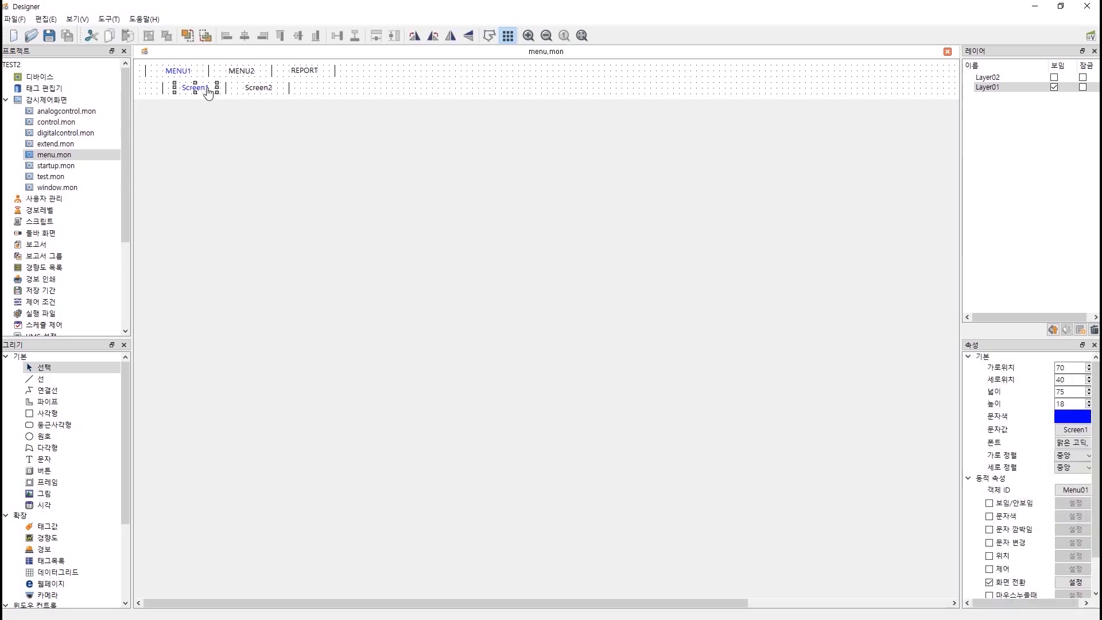
pyautogui.click(263, 93)
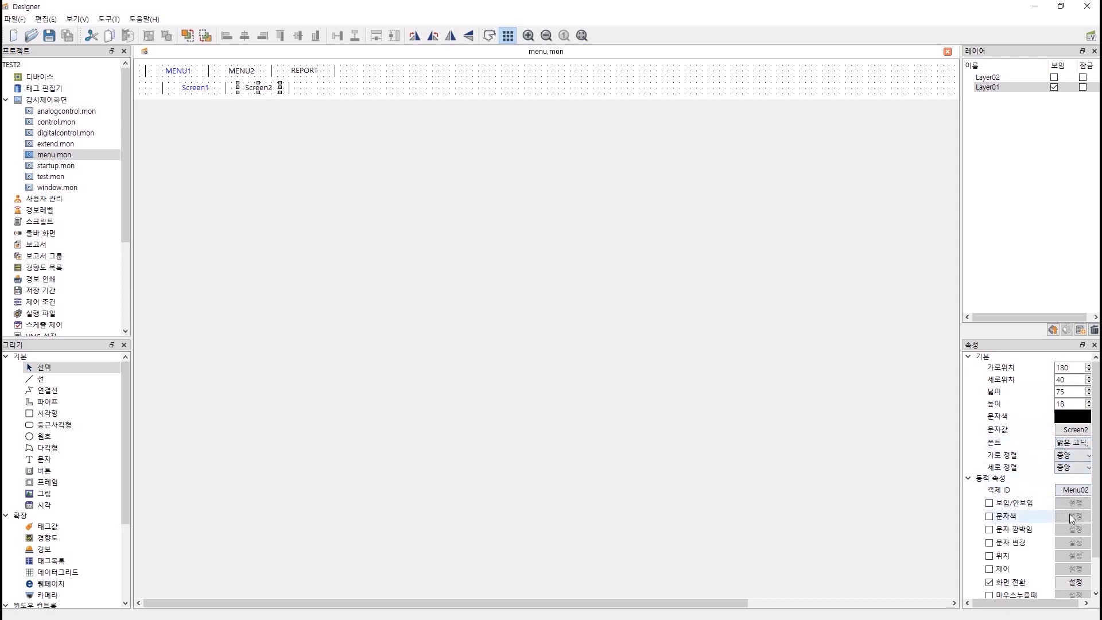
pyautogui.scroll(-1, 1071, 518)
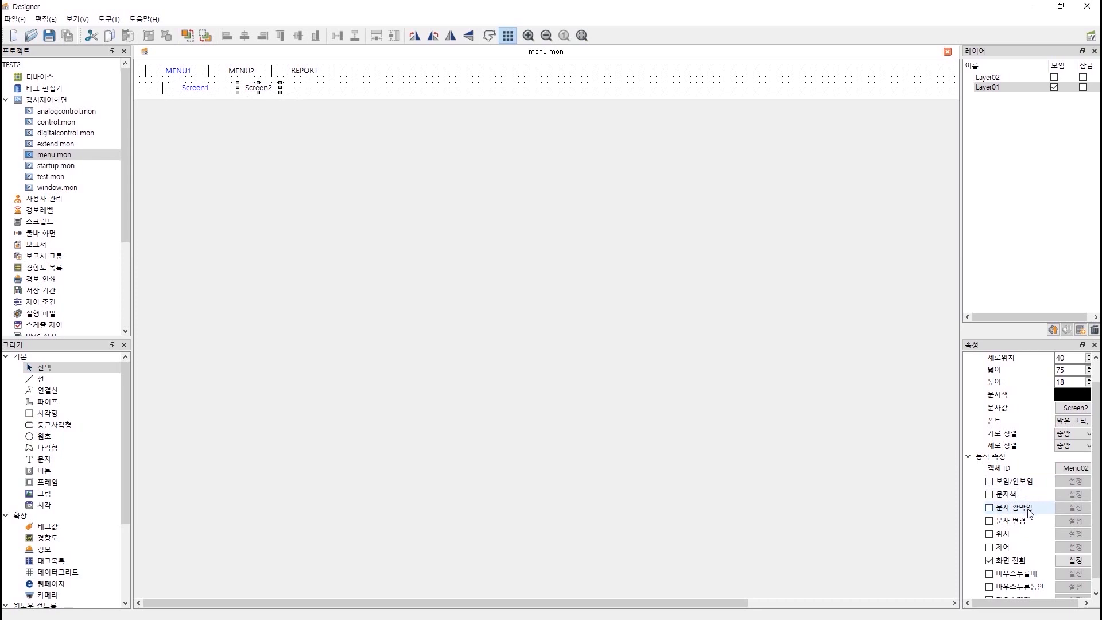
pyautogui.scroll(-1, 1021, 517)
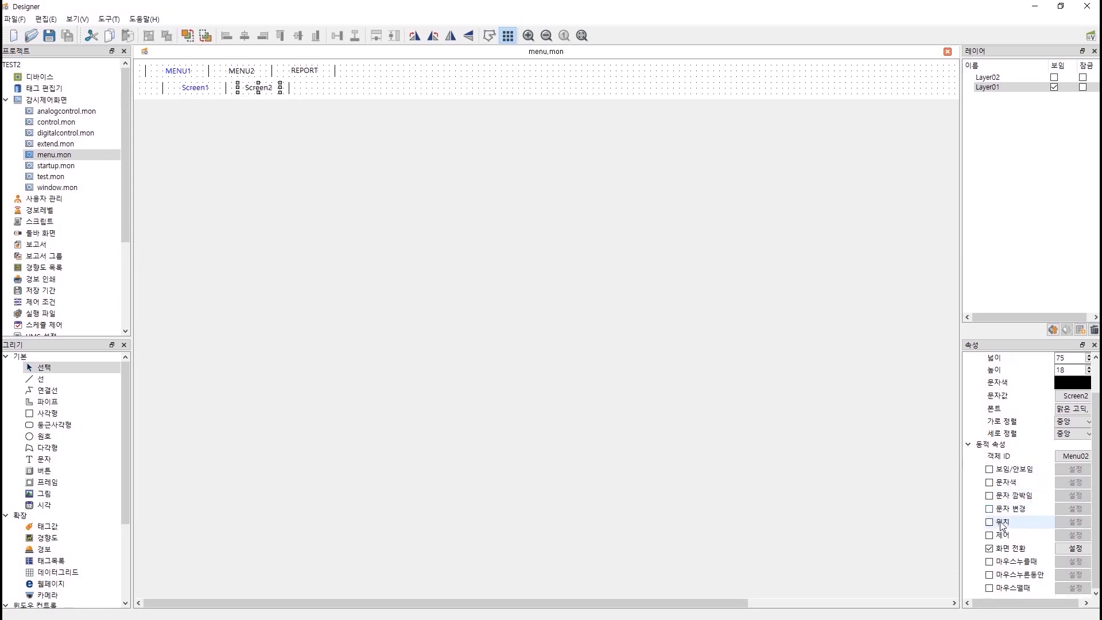
pyautogui.click(1008, 588)
pyautogui.click(1058, 589)
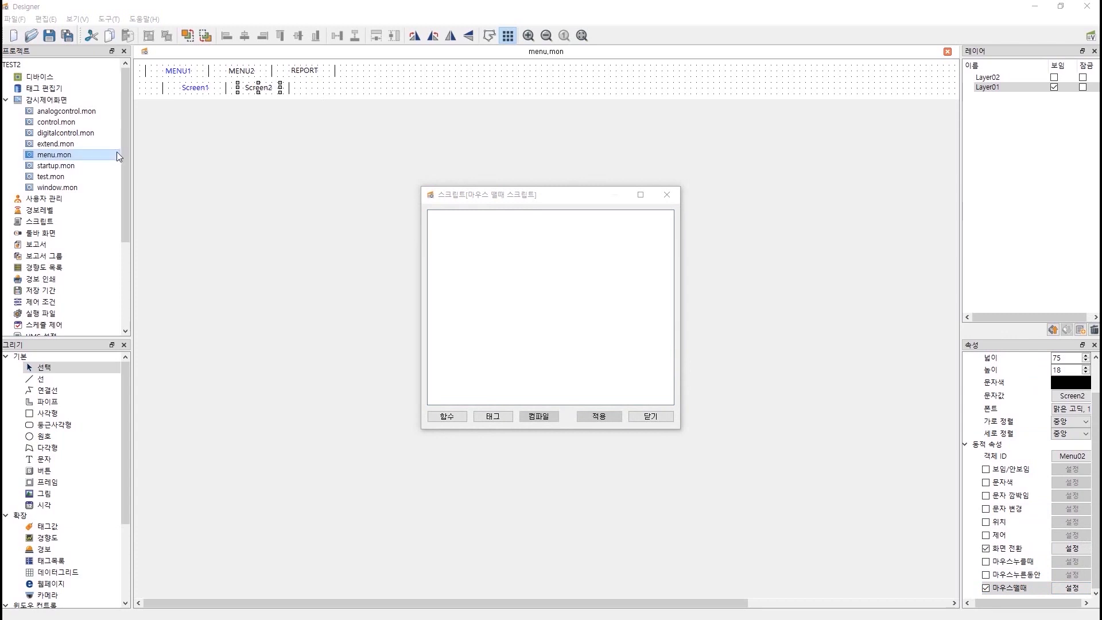
# Paste the SetSelectedMenu function into Screen2's mouse-release script and add the call SetSelectedMenu("Menu", 1, 2).
pyautogui.click(493, 250)
pyautogui.hotkey('ctrl', 'v')
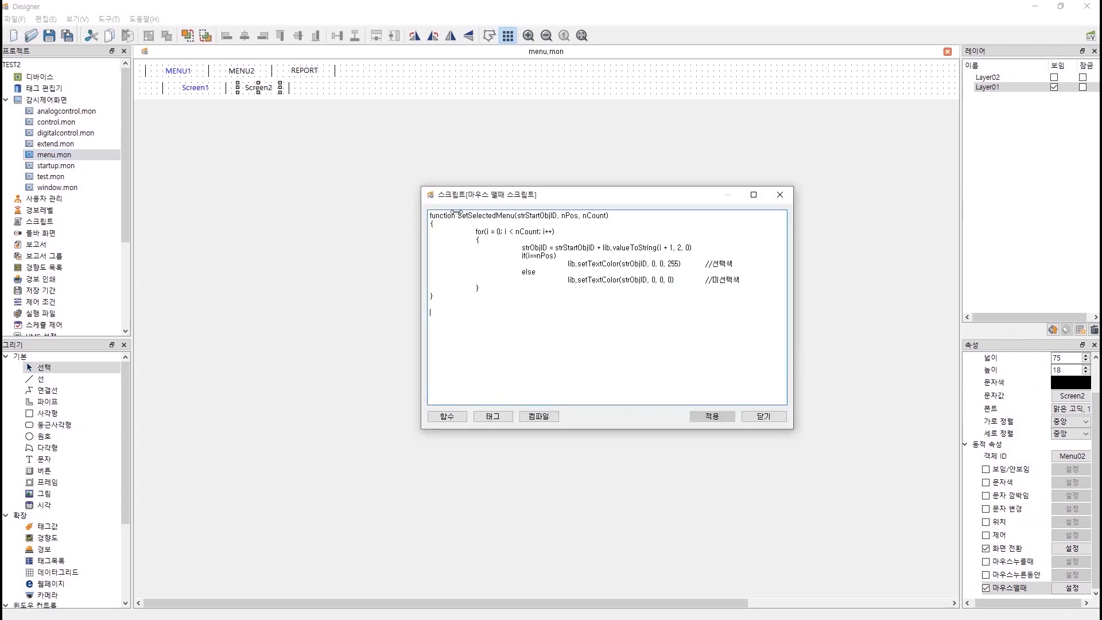
pyautogui.moveTo(458, 214); pyautogui.dragTo(631, 216)
pyautogui.hotkey('ctrl', 'c')
pyautogui.click(451, 309)
pyautogui.hotkey('ctrl', 'v')
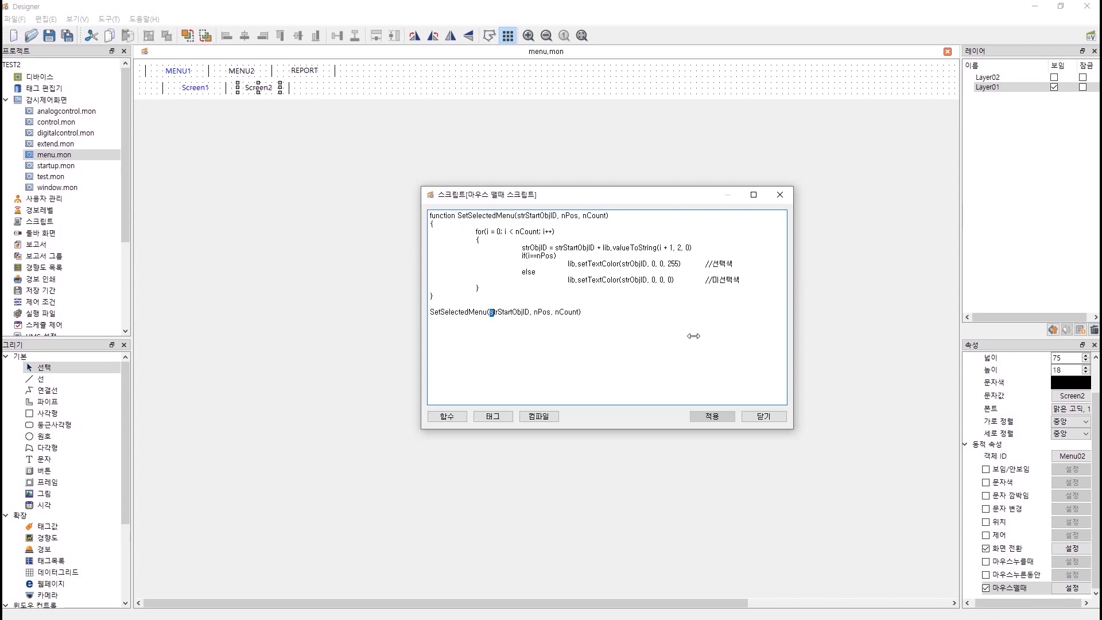
pyautogui.hotkey('shift', 'Right')
pyautogui.hotkey('shift', 'Right')
pyautogui.hotkey('shift', 'Right')
pyautogui.hotkey('shift', 'Right')
pyautogui.hotkey('shift', 'Right')
pyautogui.hotkey('shift', 'Right')
pyautogui.write('"Menu", 1, 2')
# Compile the Screen2 script, copy all of it, then apply and close the editor.
pyautogui.click(538, 417)
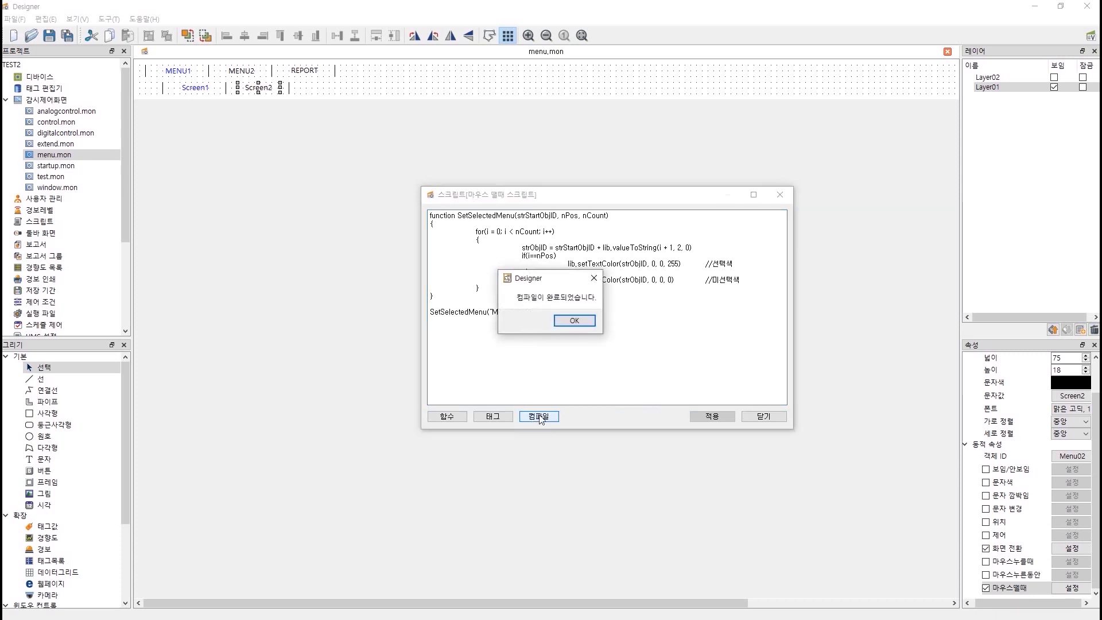
pyautogui.click(576, 322)
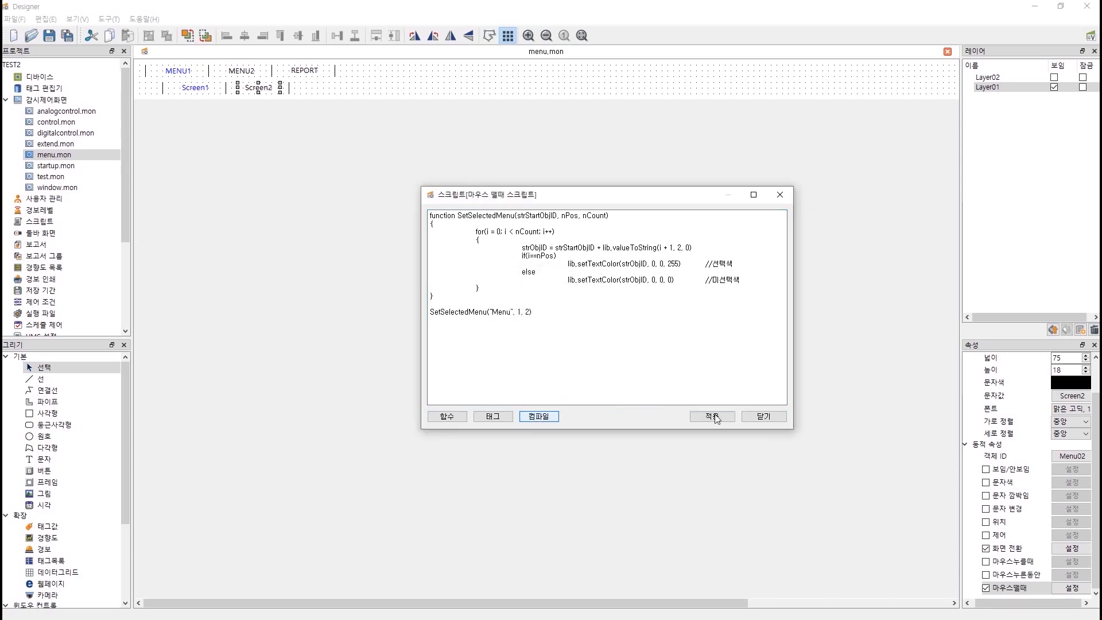
pyautogui.moveTo(582, 327); pyautogui.dragTo(400, 205)
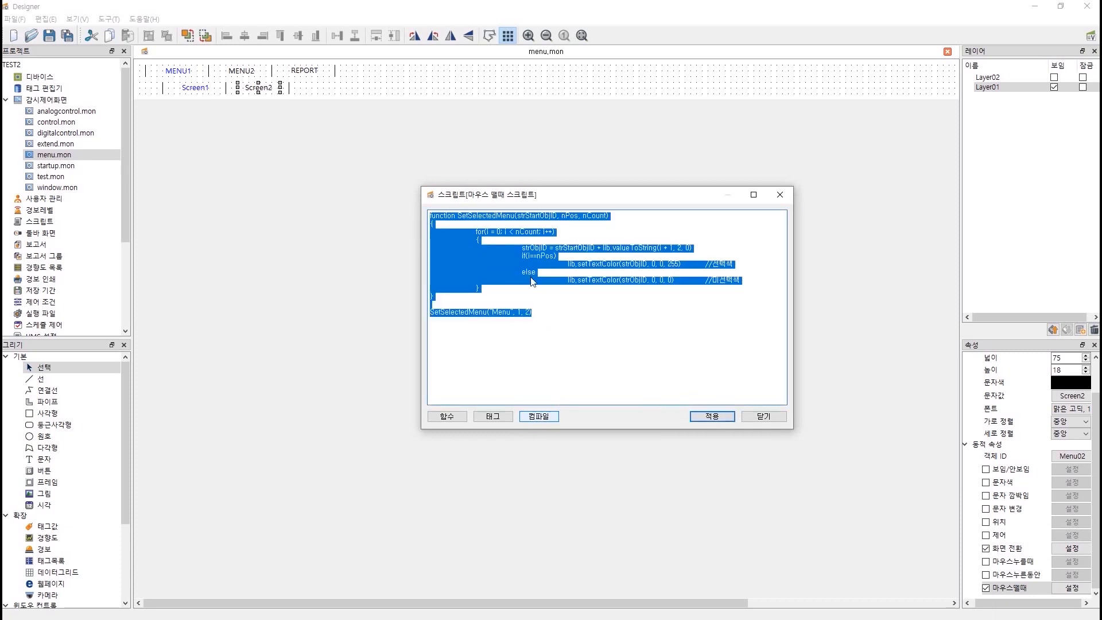
pyautogui.click(700, 416)
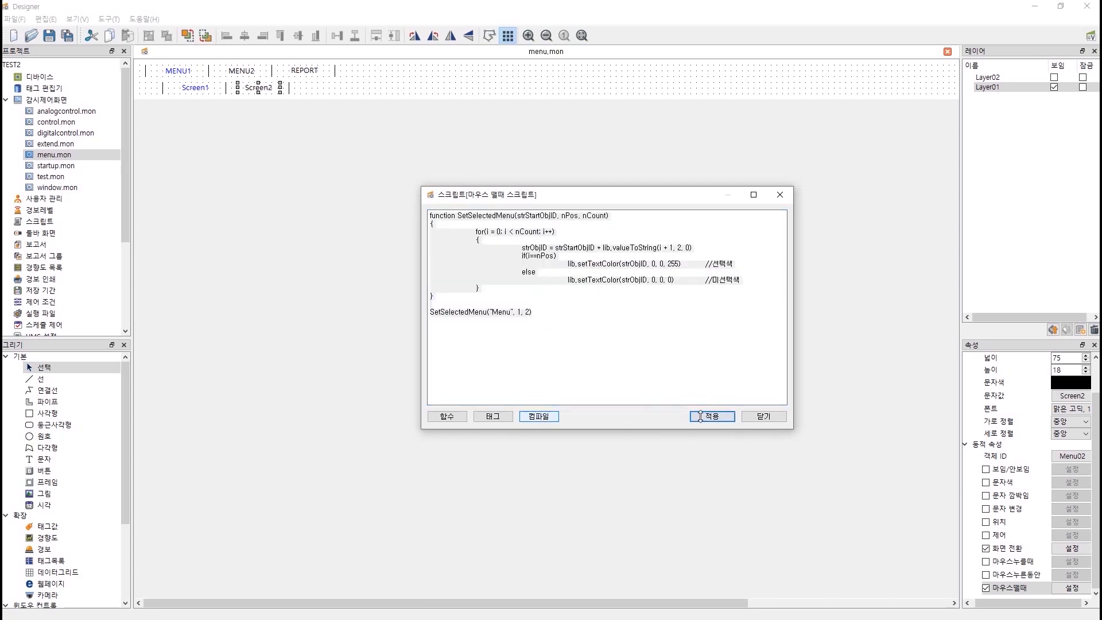
pyautogui.click(751, 417)
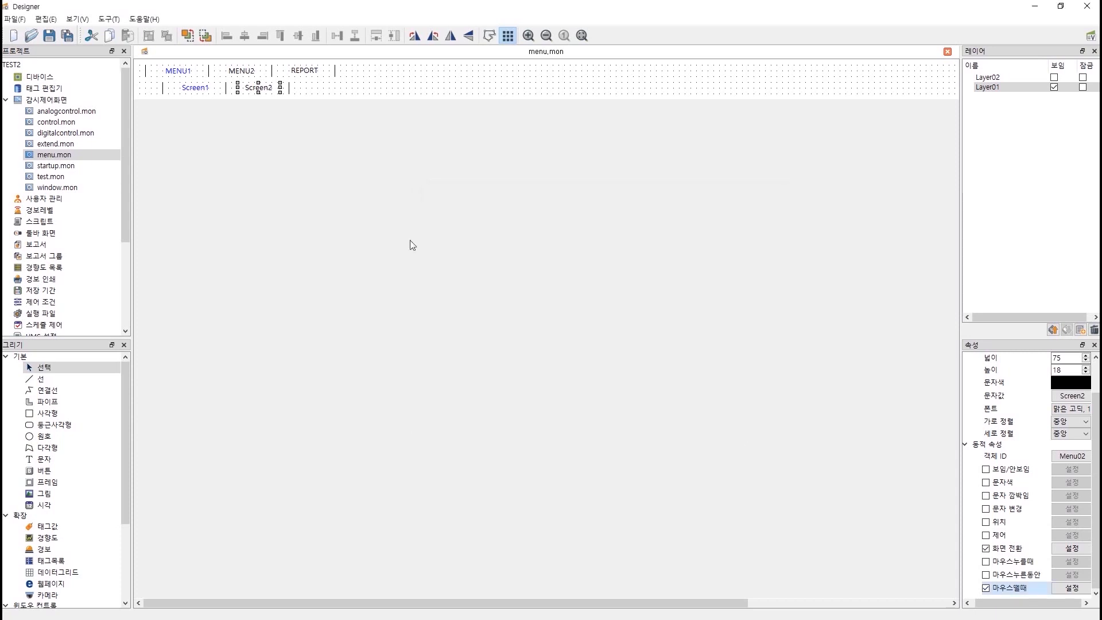
# Enable a mouse-release (마우스뗄때) script on the Screen1 menu item and open its editor.
pyautogui.click(201, 89)
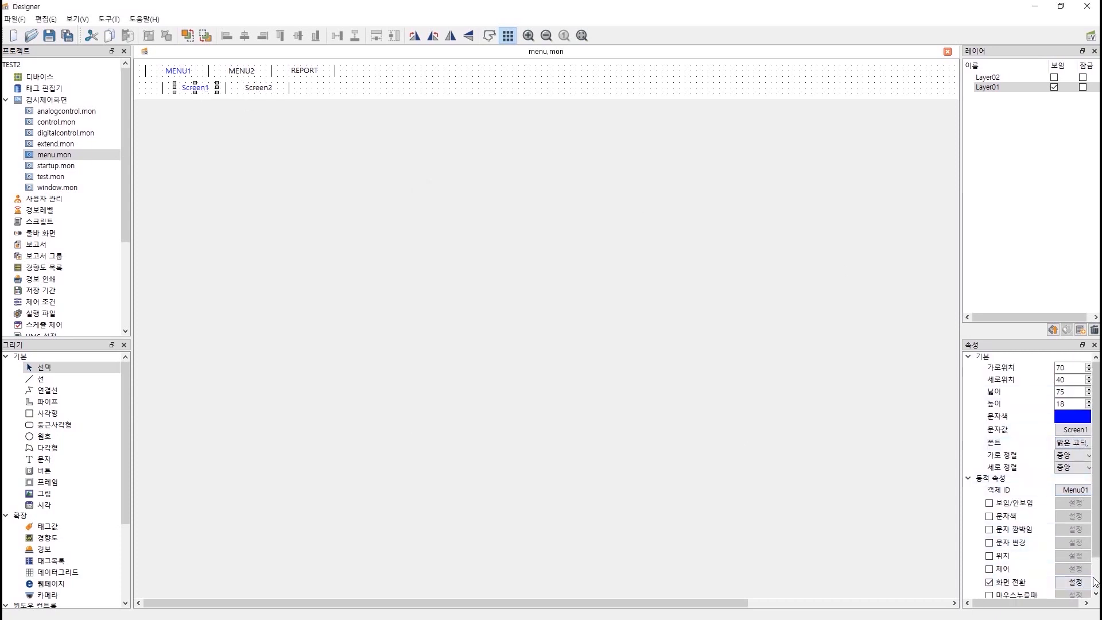
pyautogui.scroll(-1, 1063, 579)
pyautogui.click(989, 588)
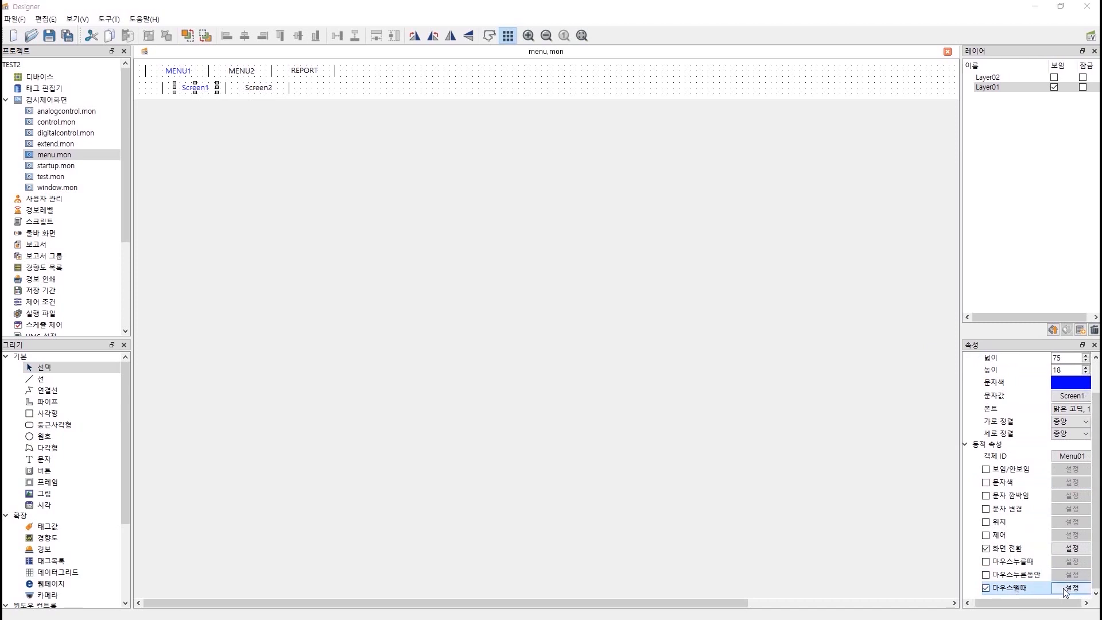
pyautogui.click(1073, 587)
# Paste the copied script, change the call to SetSelectedMenu("Menu", 0, 2), compile and apply.
pyautogui.hotkey('ctrl', 'v')
pyautogui.doubleClick(519, 311)
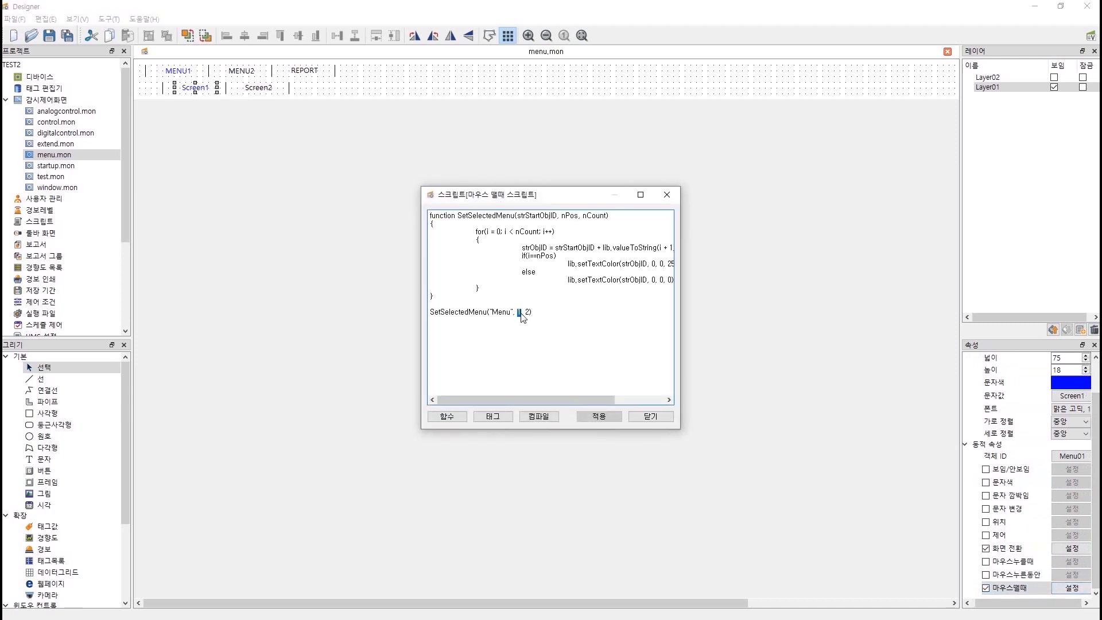
pyautogui.click(538, 415)
pyautogui.click(570, 320)
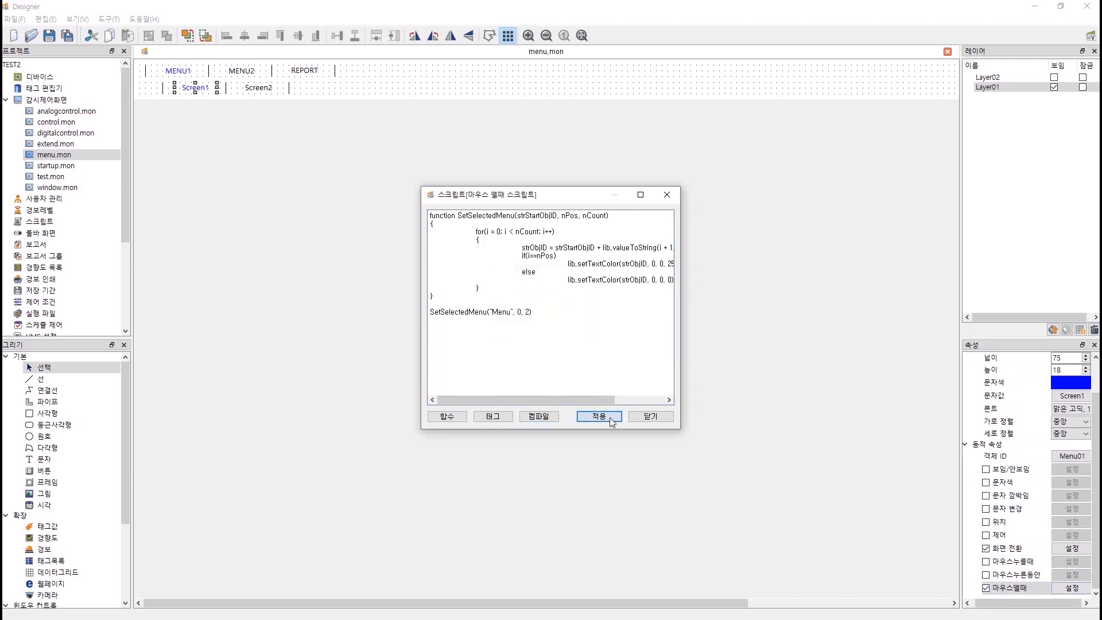
pyautogui.click(610, 420)
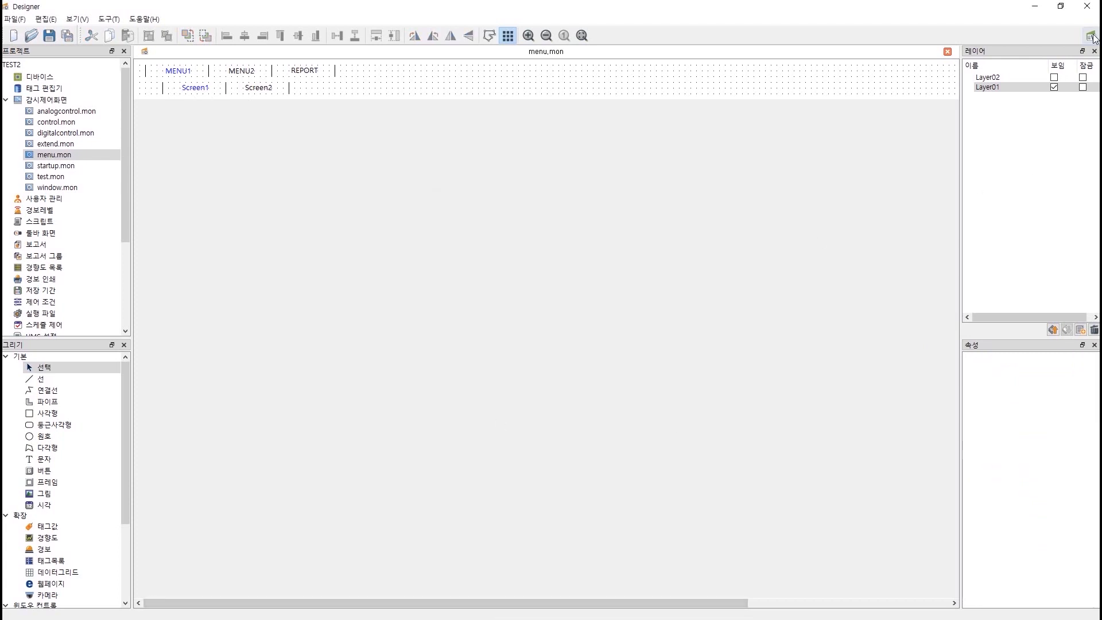
pyautogui.click(1090, 36)
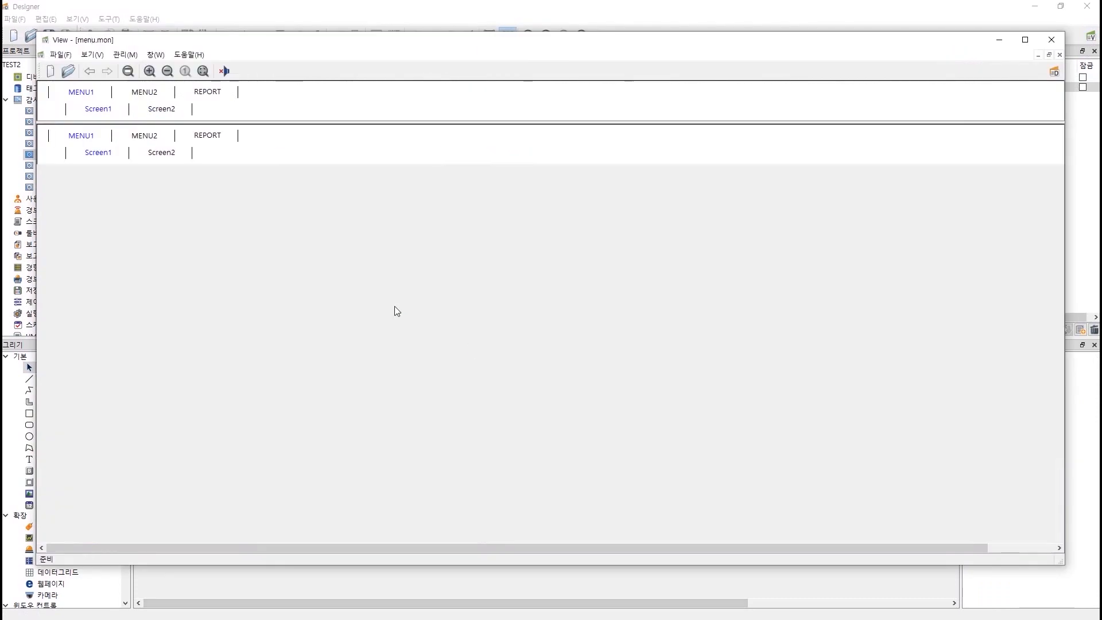
pyautogui.click(161, 112)
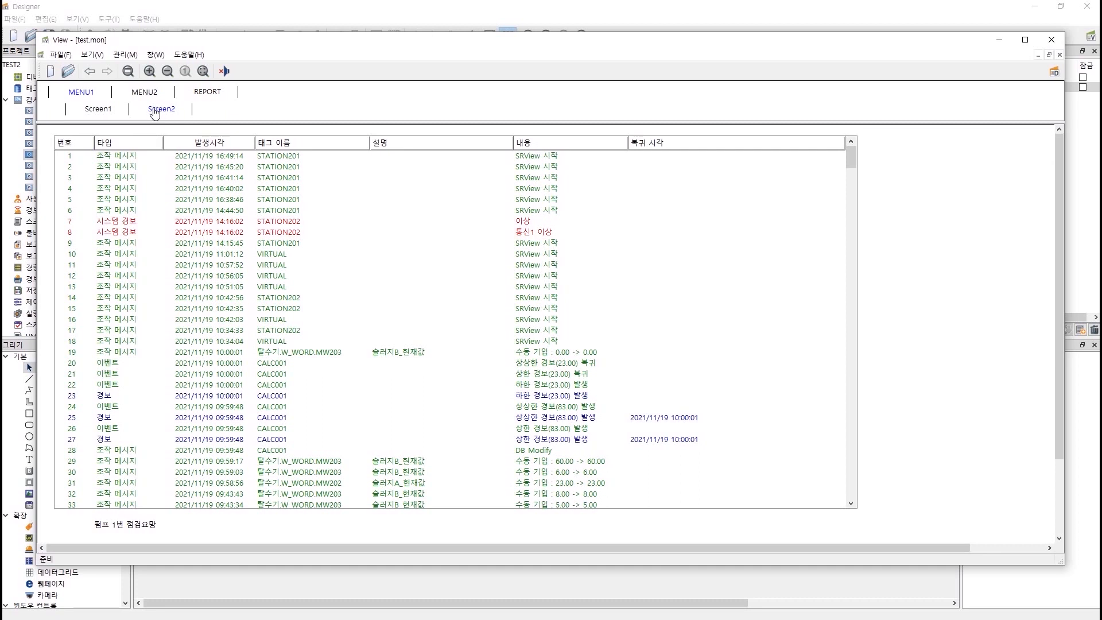
pyautogui.click(114, 113)
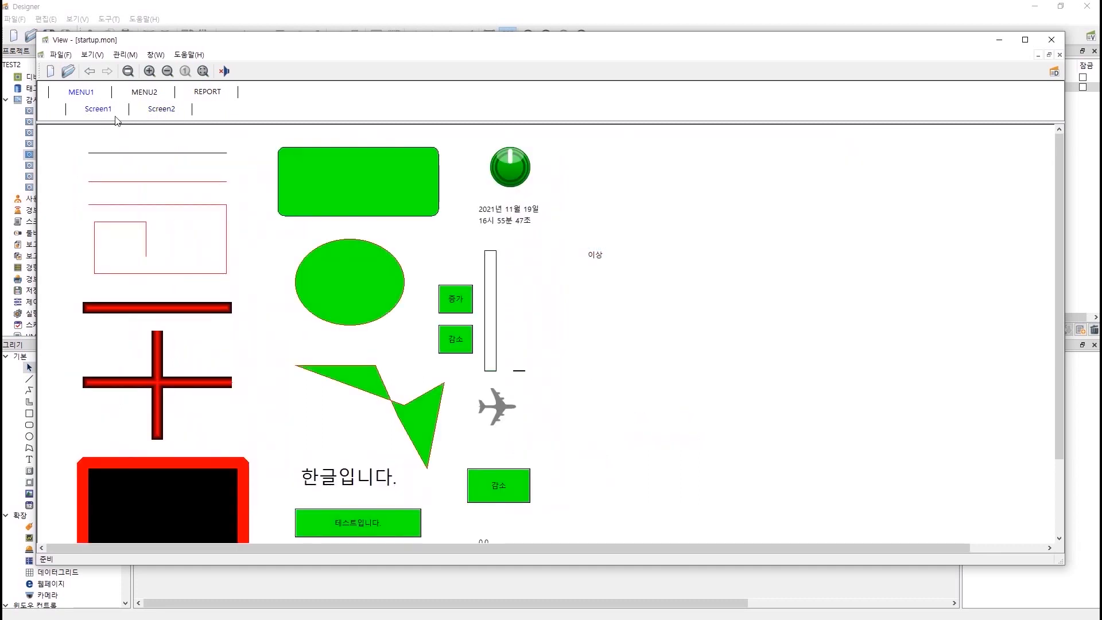
pyautogui.click(324, 12)
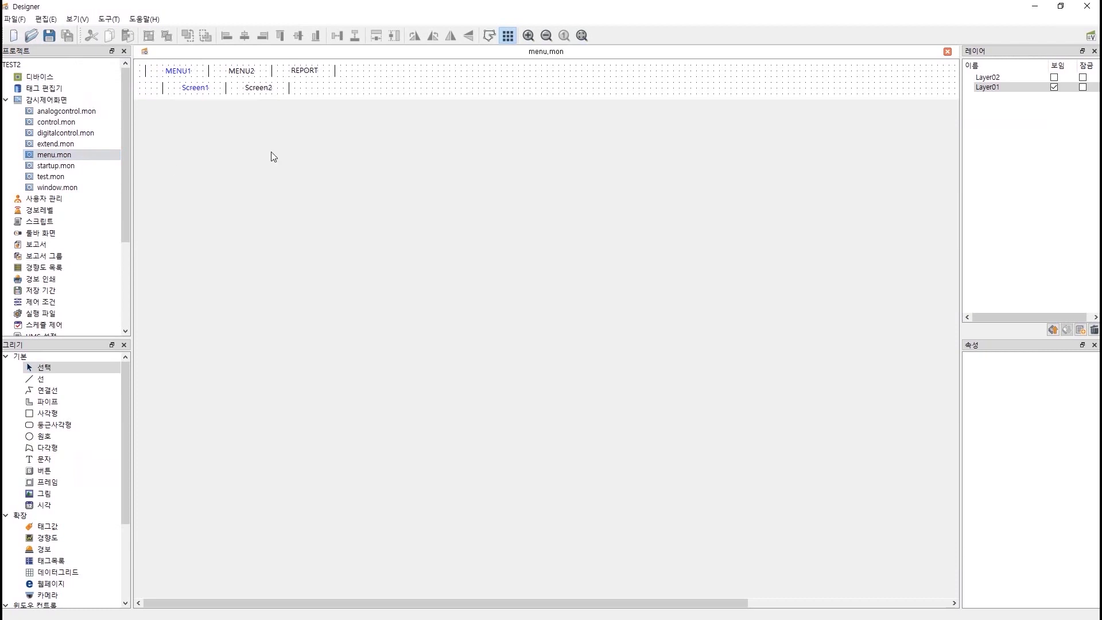
# Reopen Screen1's mouse-release script and widen the editor to show full code lines.
pyautogui.click(202, 93)
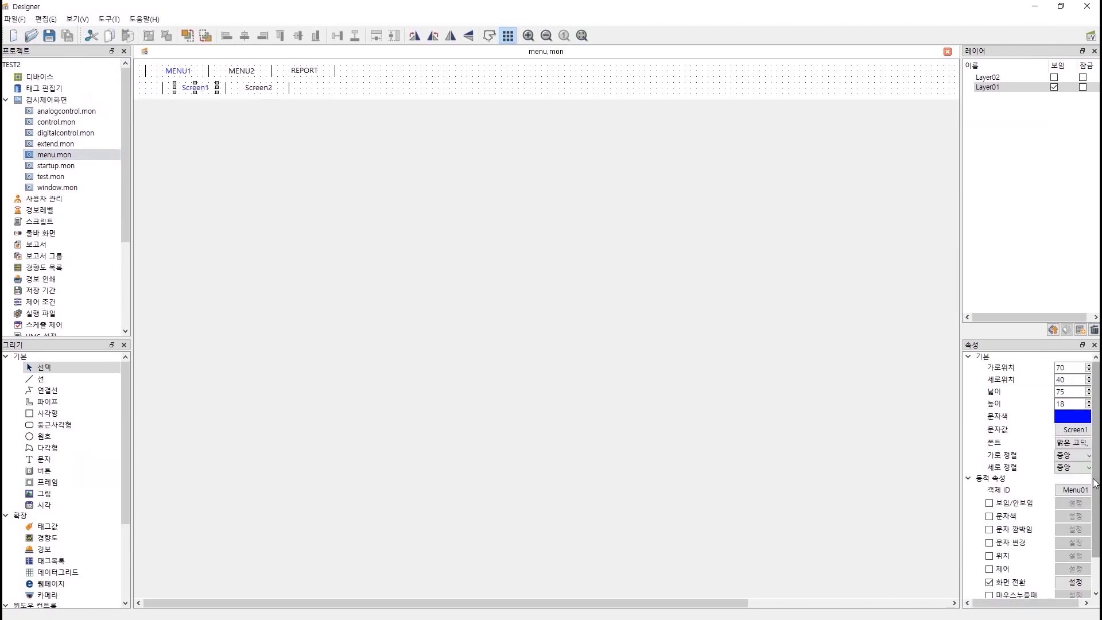
pyautogui.scroll(-1, 1096, 485)
pyautogui.scroll(-1, 1027, 517)
pyautogui.click(986, 587)
pyautogui.click(1071, 588)
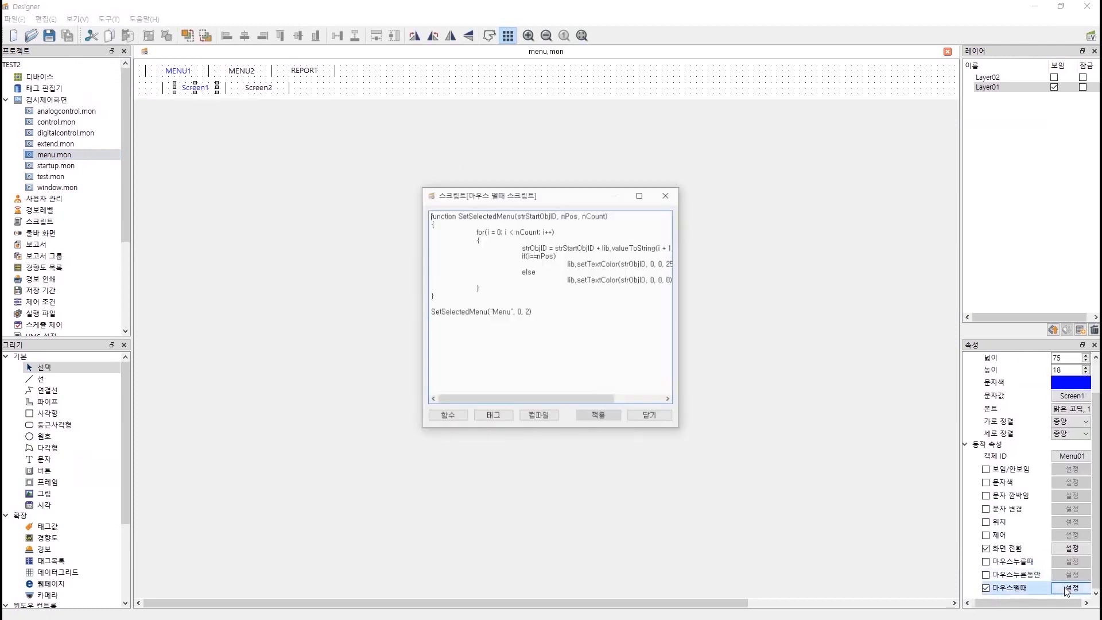
pyautogui.moveTo(680, 310); pyautogui.dragTo(851, 331)
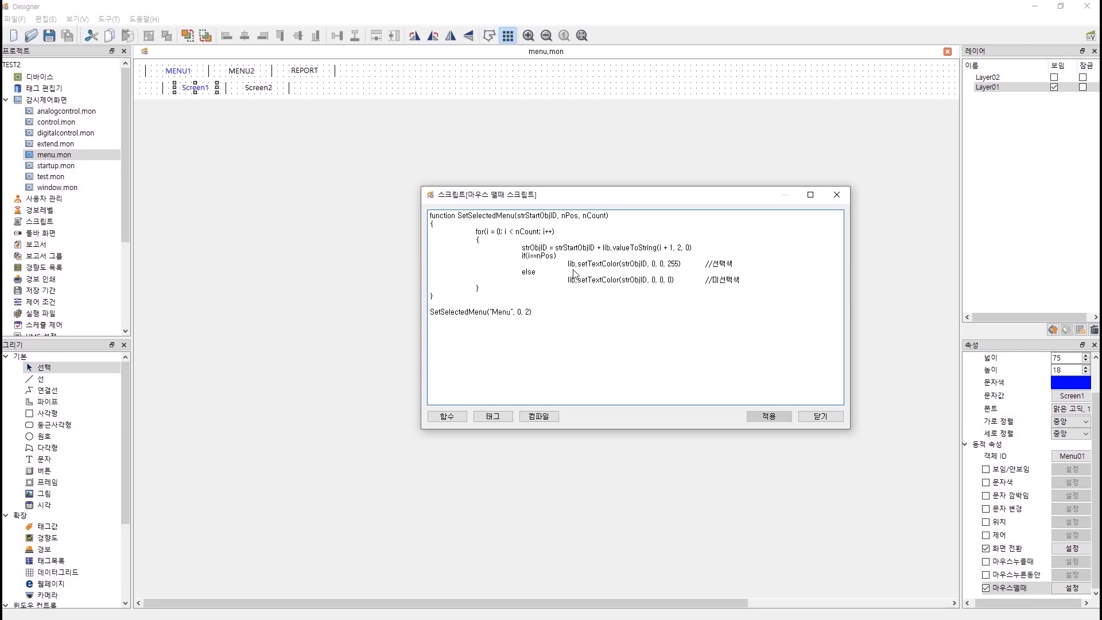
# Highlight the blue and black text-colour lines and the "Menu" argument to explain them.
pyautogui.moveTo(746, 264); pyautogui.dragTo(572, 265)
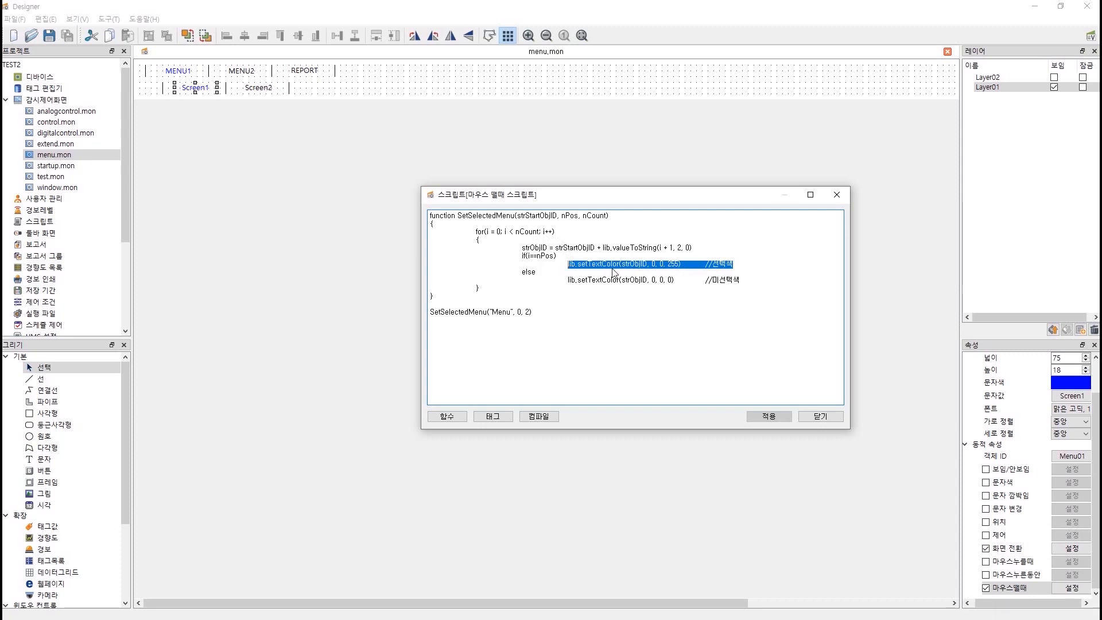
pyautogui.moveTo(750, 282); pyautogui.dragTo(645, 266)
pyautogui.click(661, 302)
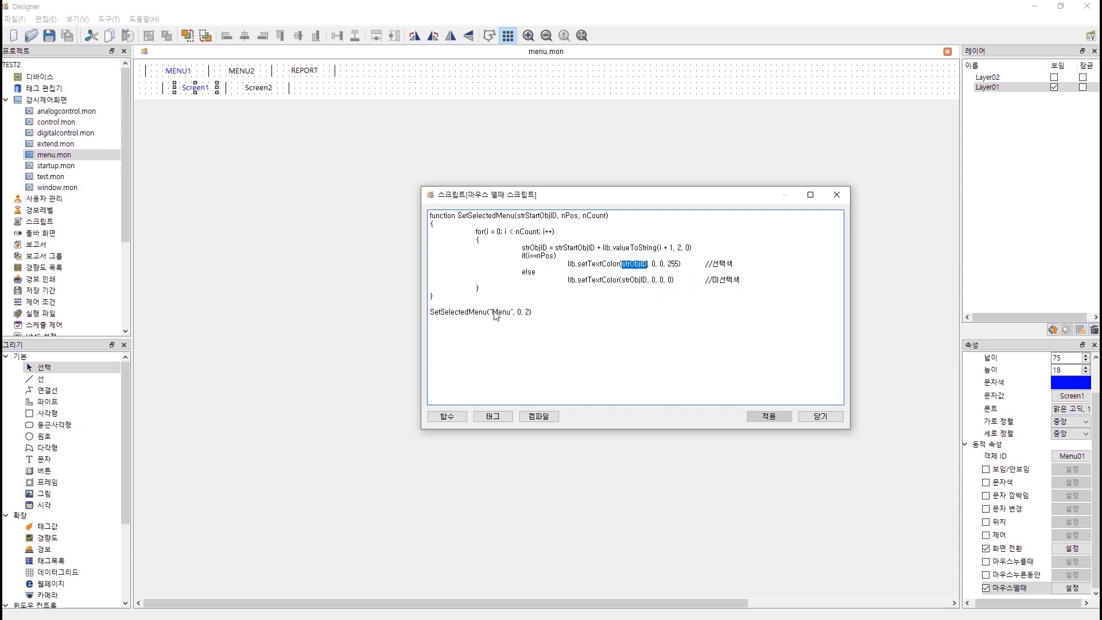
pyautogui.moveTo(492, 313); pyautogui.dragTo(511, 313)
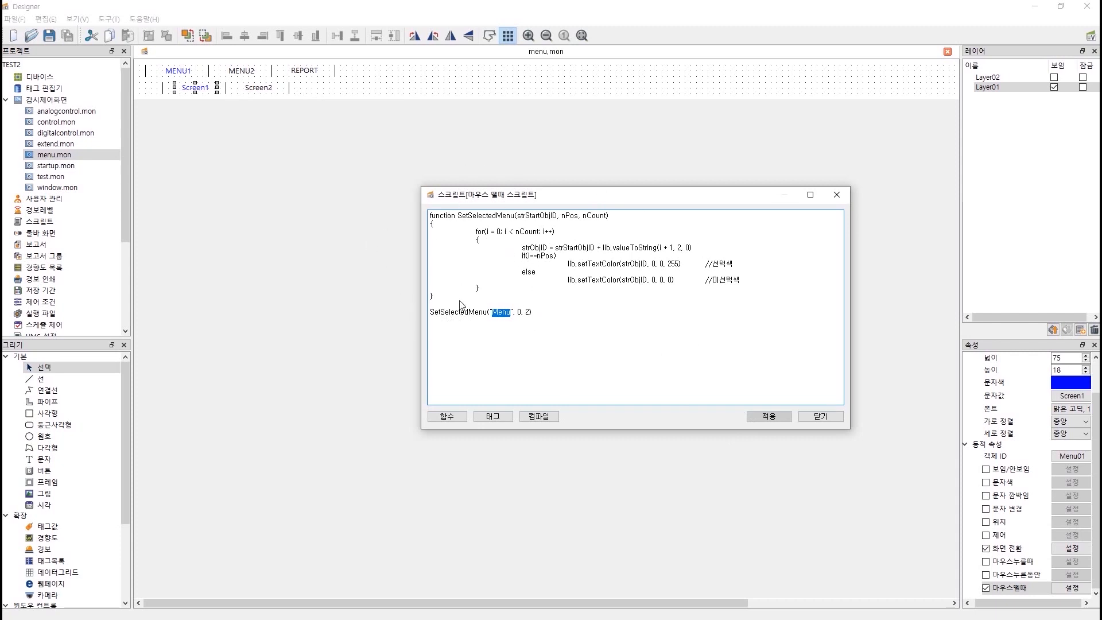
# Close Screen1's mouse-release script, keeping its SetSelectedMenu("Menu", 0, 2) call.
pyautogui.click(827, 418)
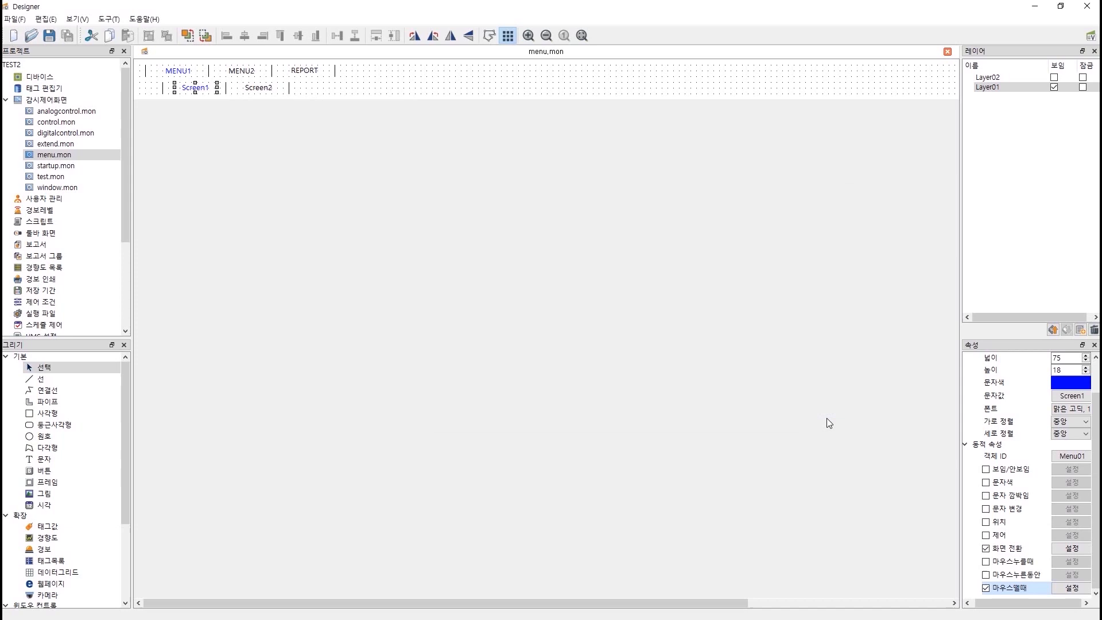
# Select Screen2, enable its mouse-release action and open that script.
pyautogui.click(257, 92)
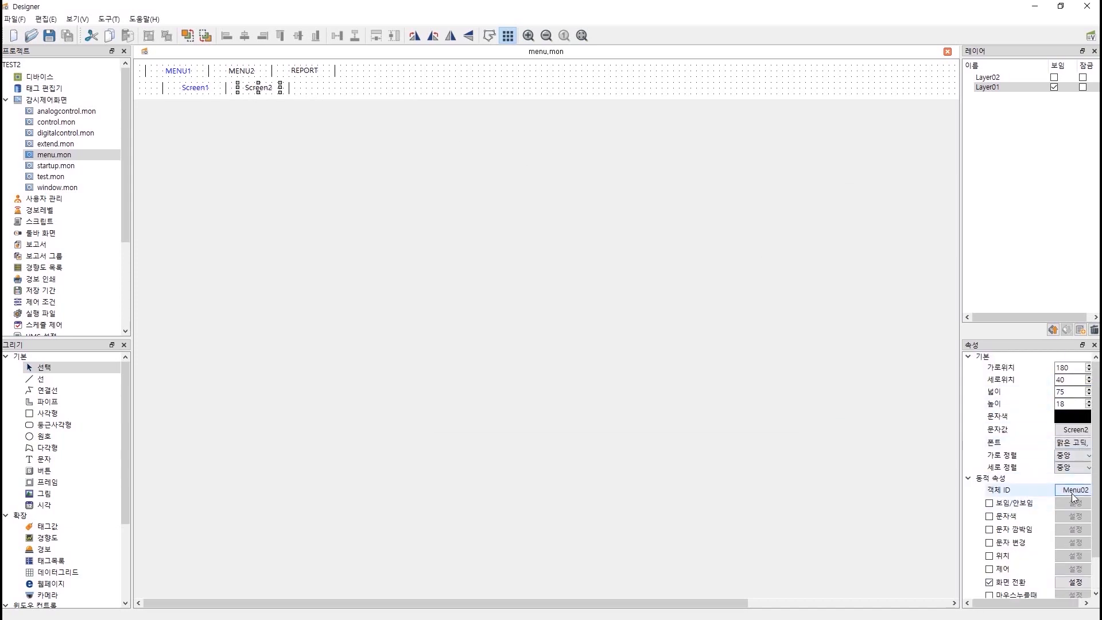
pyautogui.scroll(-2, 1033, 516)
pyautogui.click(986, 587)
pyautogui.click(1071, 587)
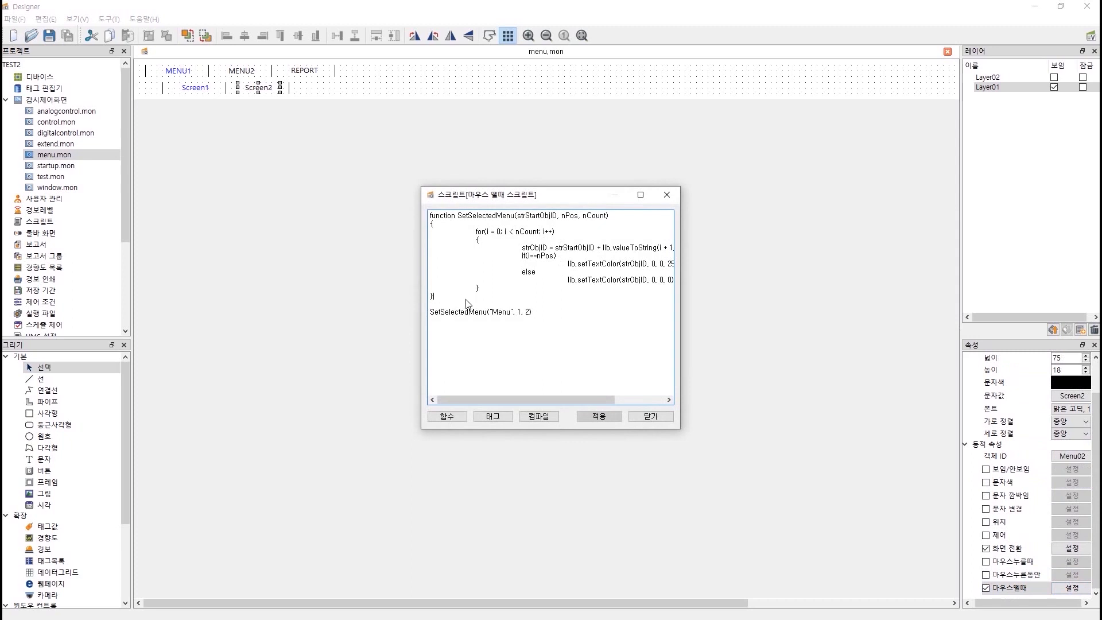
# Delete the local SetSelectedMenu function, compile, hit the not-defined error, and close without applying.
pyautogui.moveTo(466, 303); pyautogui.dragTo(400, 212)
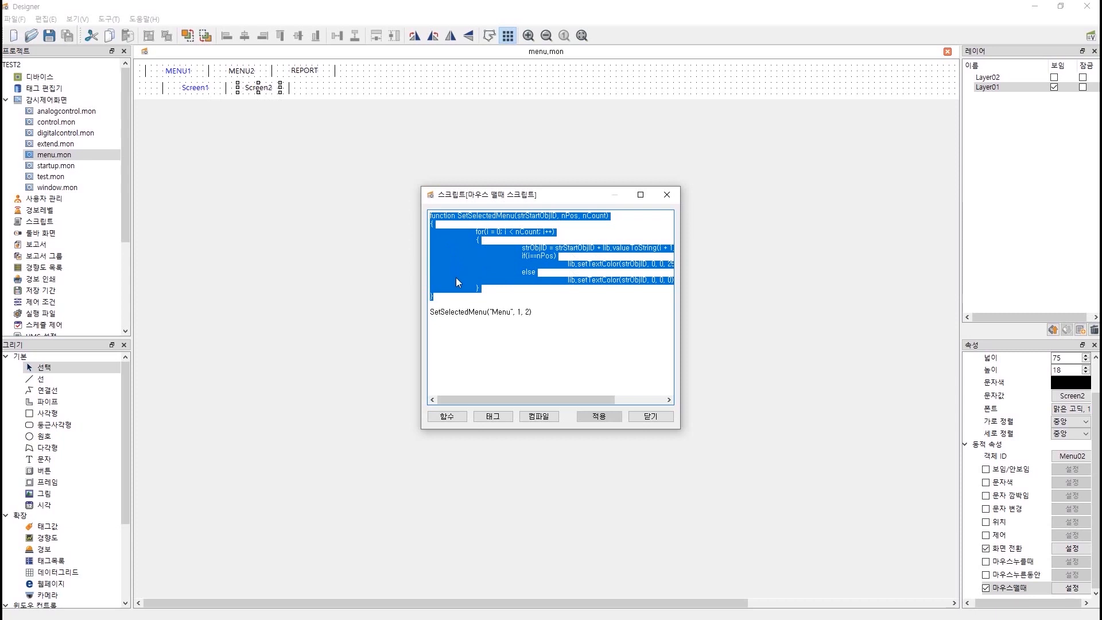
pyautogui.press('Delete')
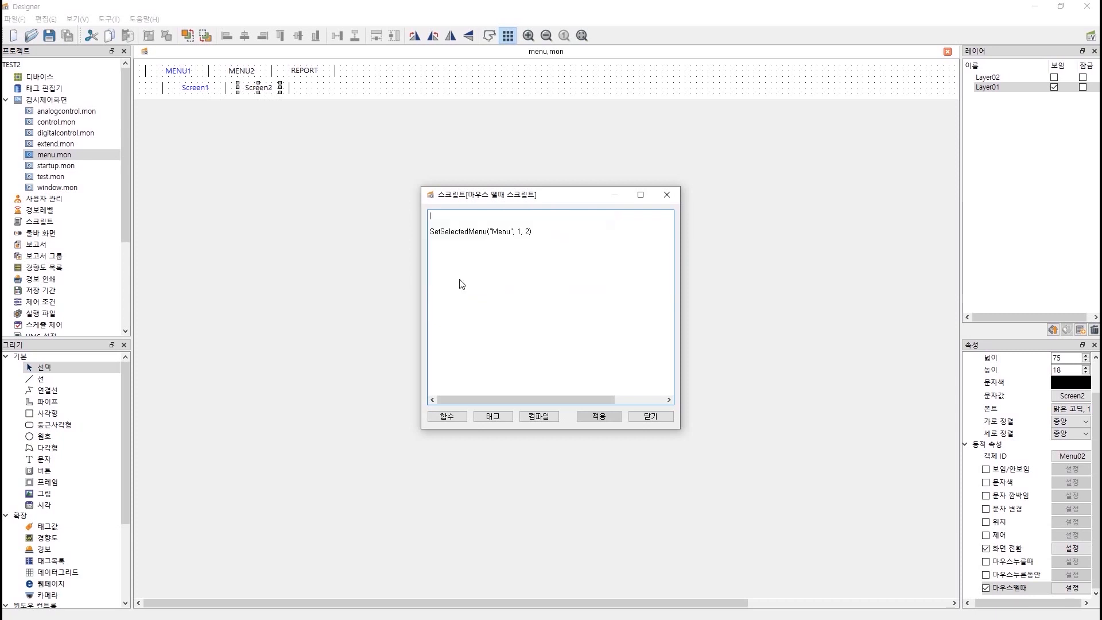
pyautogui.press('Delete')
pyautogui.press('Delete')
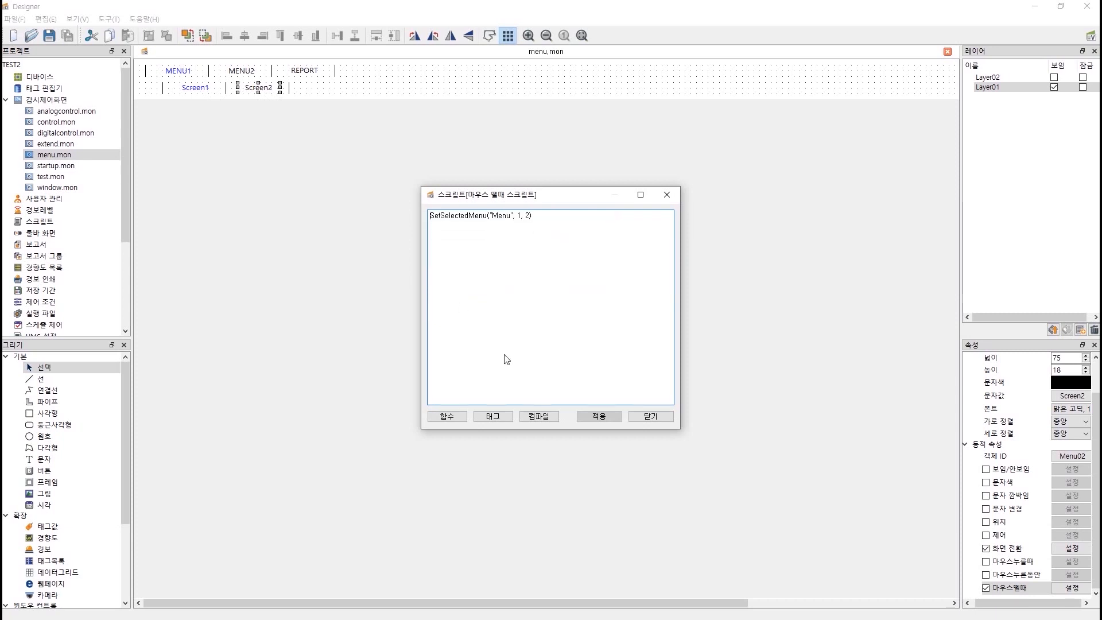
pyautogui.click(543, 416)
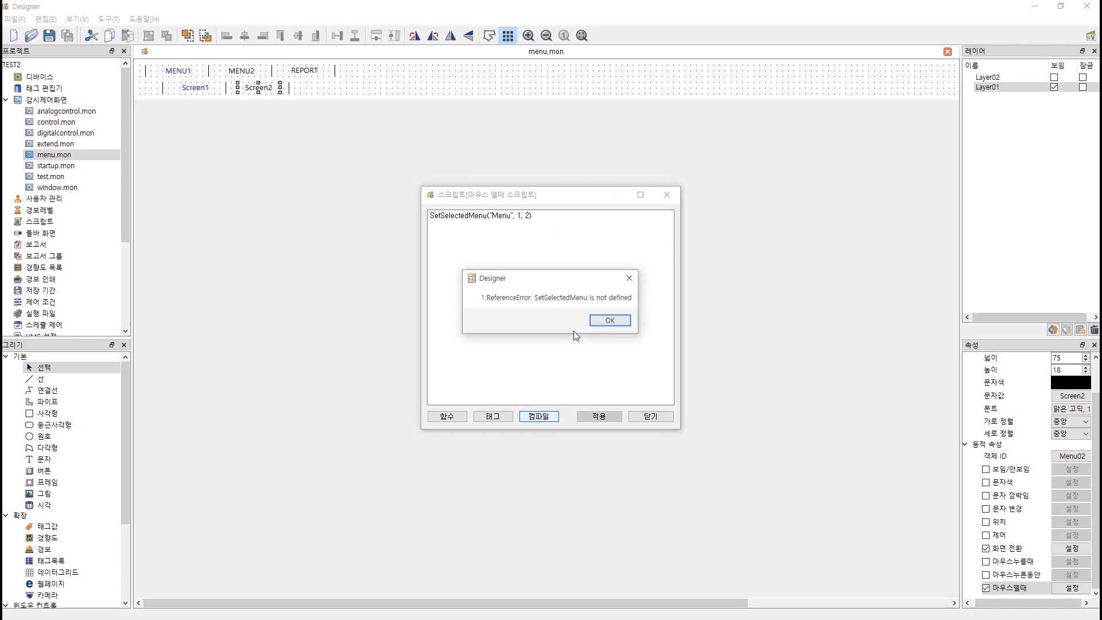
pyautogui.click(609, 321)
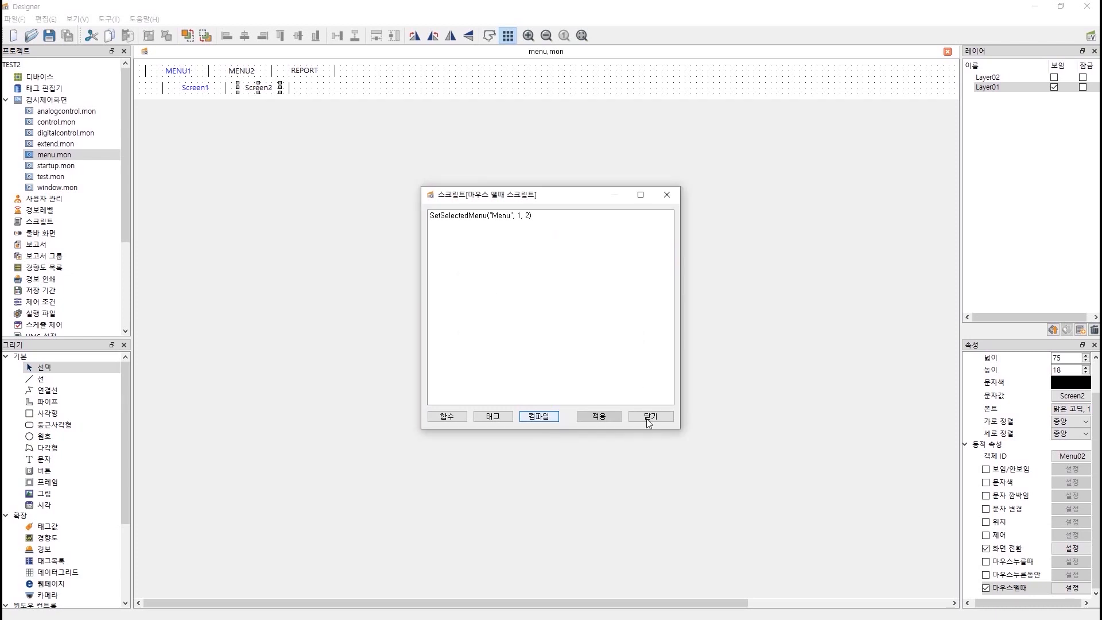
pyautogui.click(648, 416)
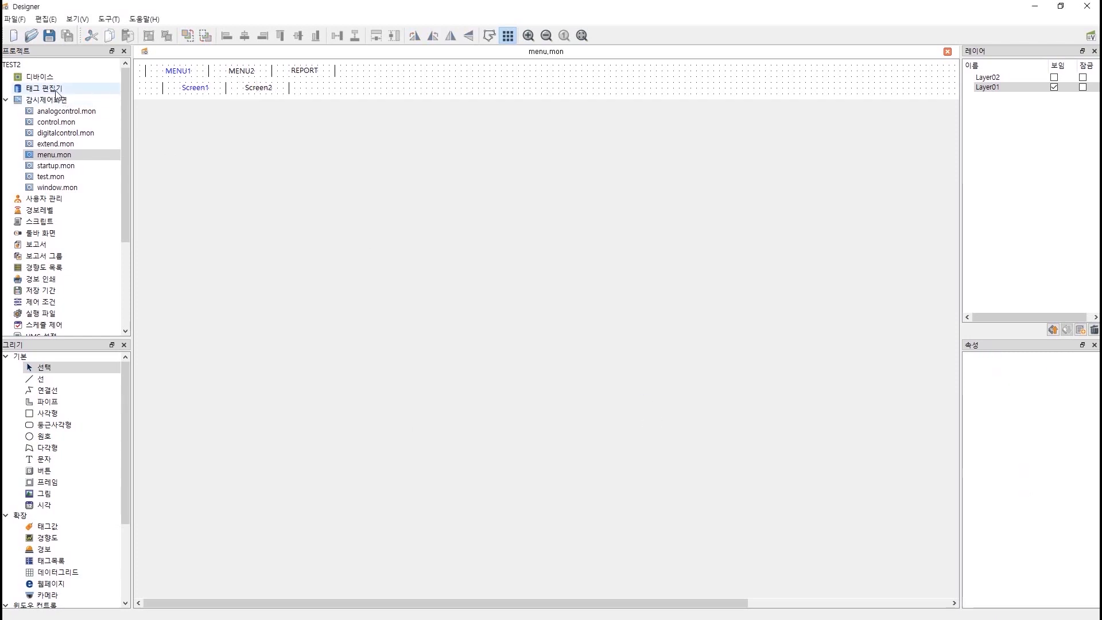
# Start a new project global function and paste in the SetSelectedMenu function code.
pyautogui.doubleClick(39, 221)
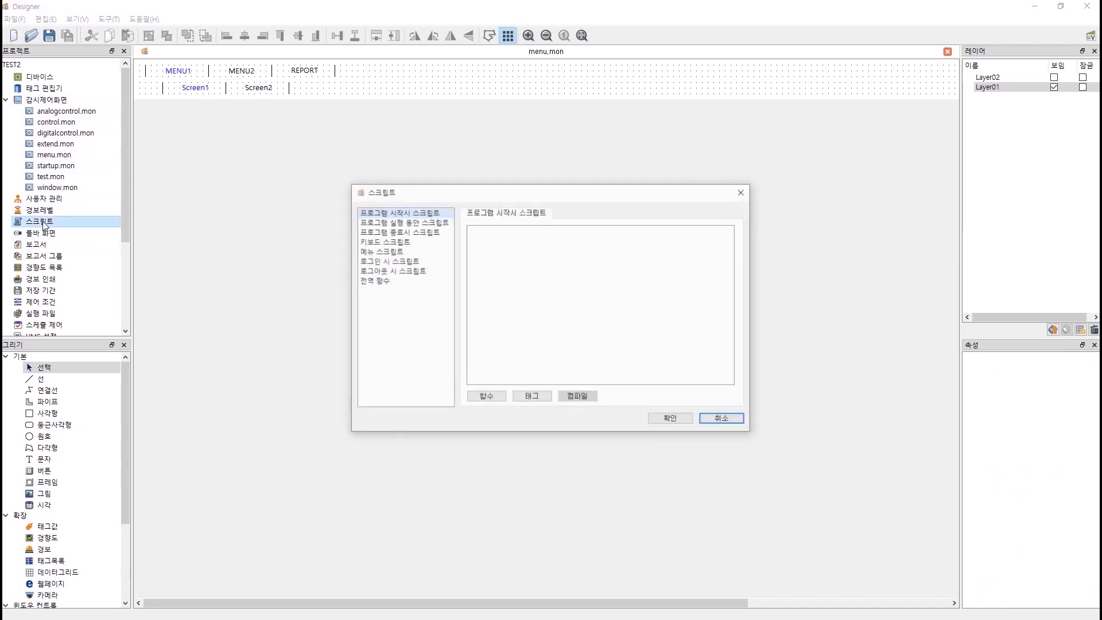
pyautogui.click(383, 281)
pyautogui.click(712, 231)
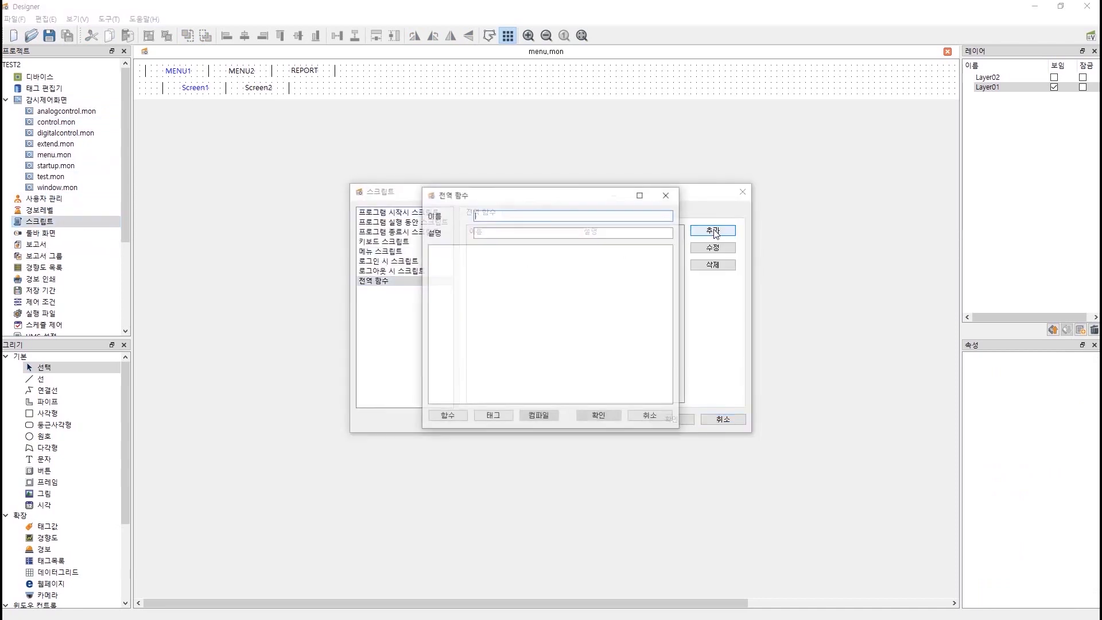
pyautogui.hotkey('ctrl', 'v')
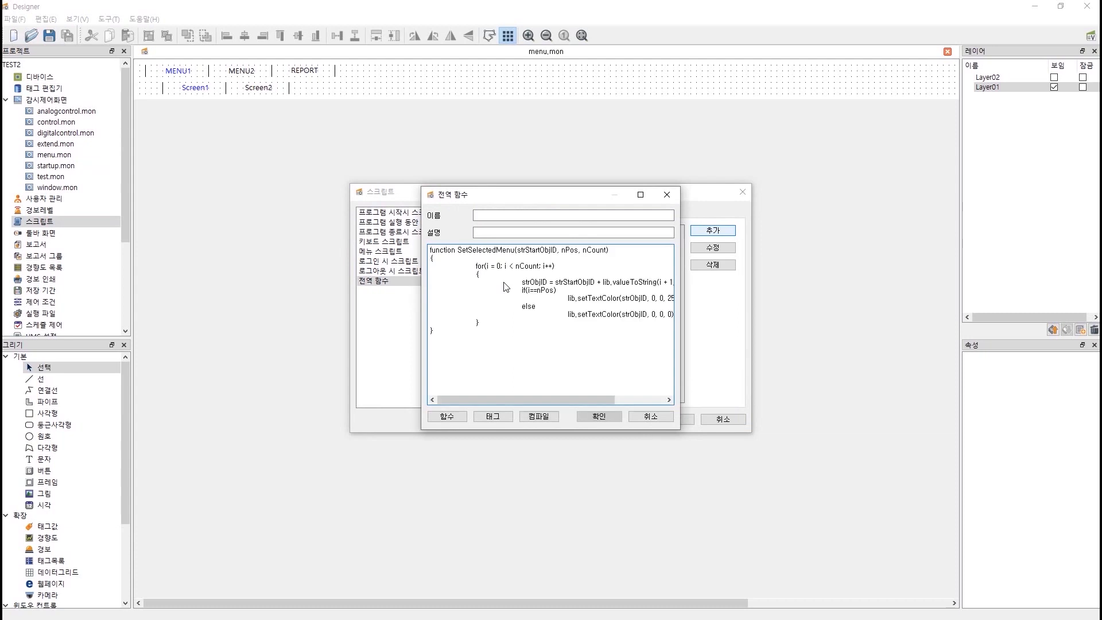
# Name the global function SetSelectedMenu, compile it and save it.
pyautogui.moveTo(459, 253); pyautogui.dragTo(512, 253)
pyautogui.hotkey('ctrl', 'c')
pyautogui.click(500, 215)
pyautogui.hotkey('ctrl', 'v')
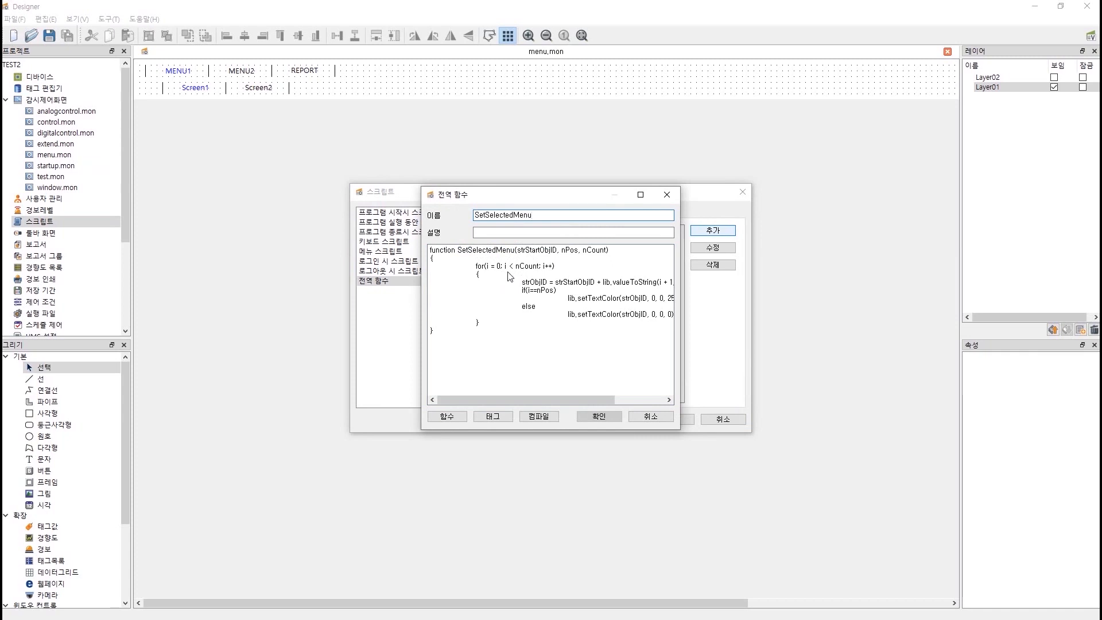
pyautogui.hotkey('ctrl', 'a')
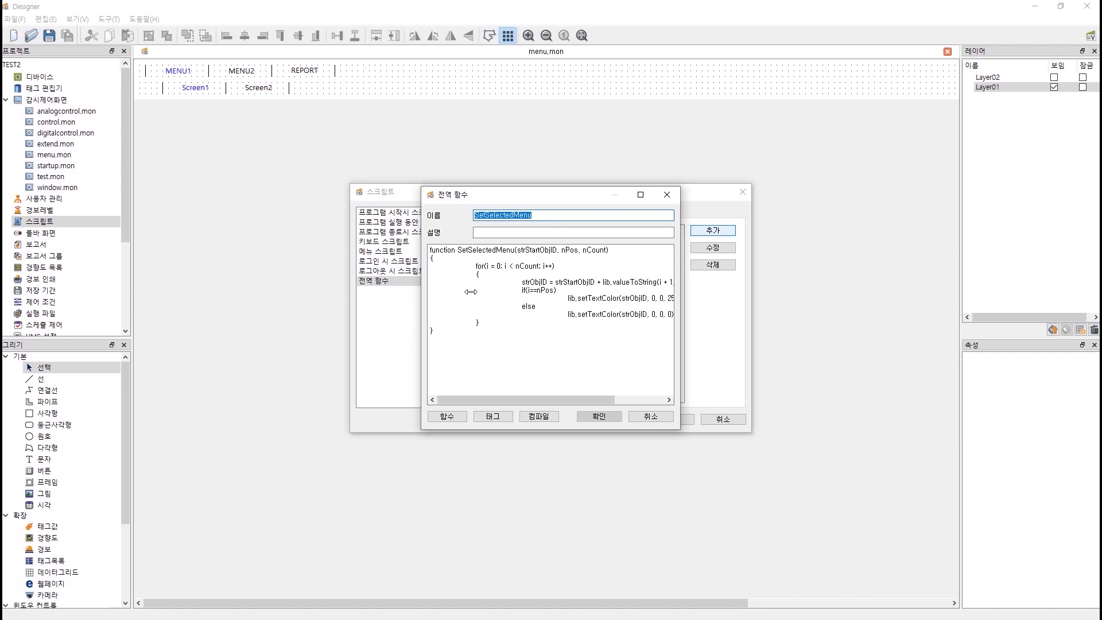
pyautogui.click(539, 416)
pyautogui.click(572, 325)
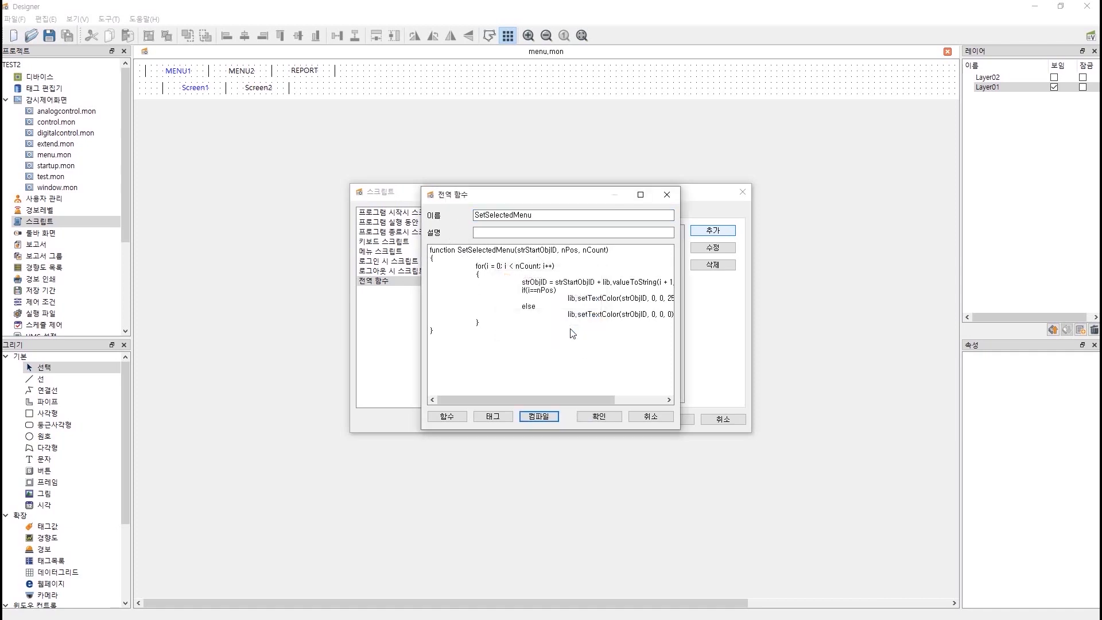
pyautogui.click(601, 416)
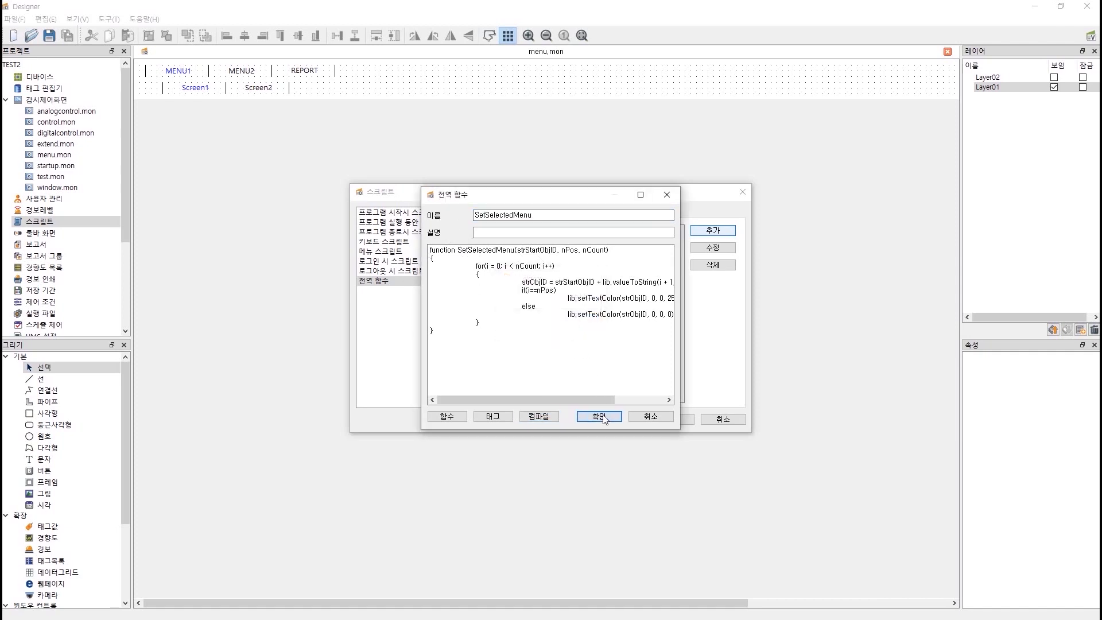
# Try adding a global function named TEST1, then cancel it.
pyautogui.click(706, 233)
pyautogui.write('TEST')
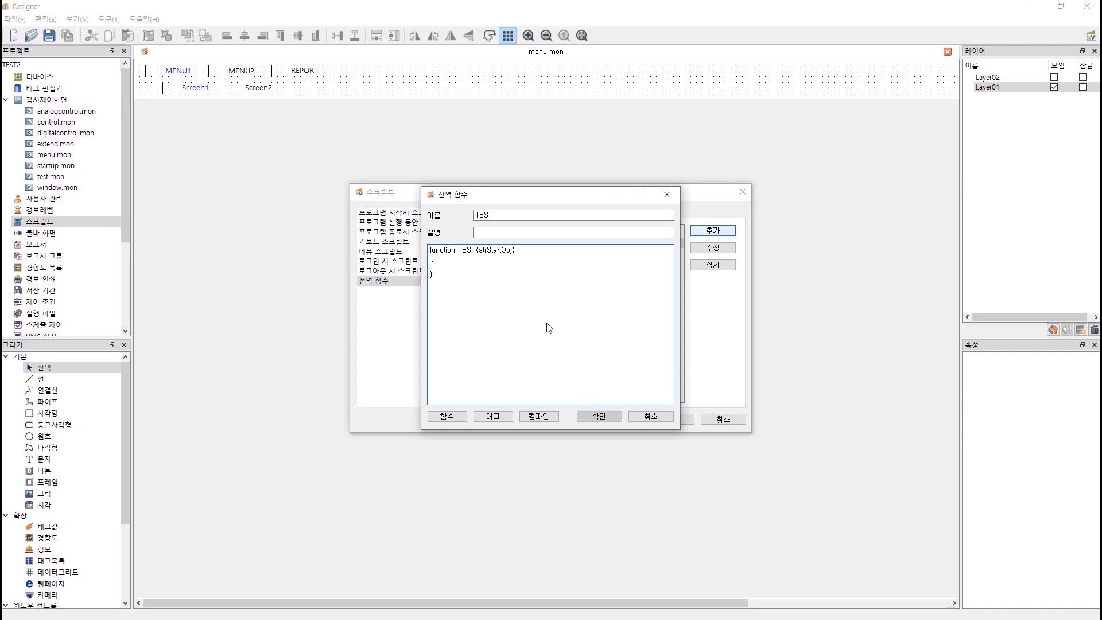
pyautogui.click(500, 216)
pyautogui.write('1')
pyautogui.click(635, 417)
# Review the global SetSelectedMenu code unchanged, then close the project scripts window.
pyautogui.doubleClick(516, 245)
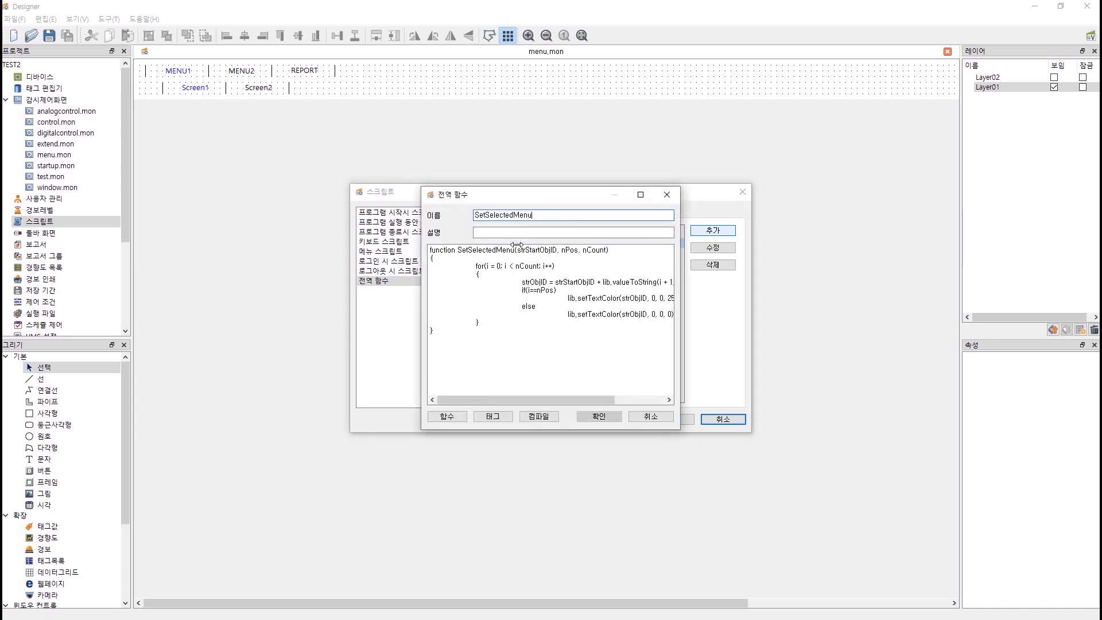
pyautogui.click(512, 342)
pyautogui.hotkey('ctrl', 'a')
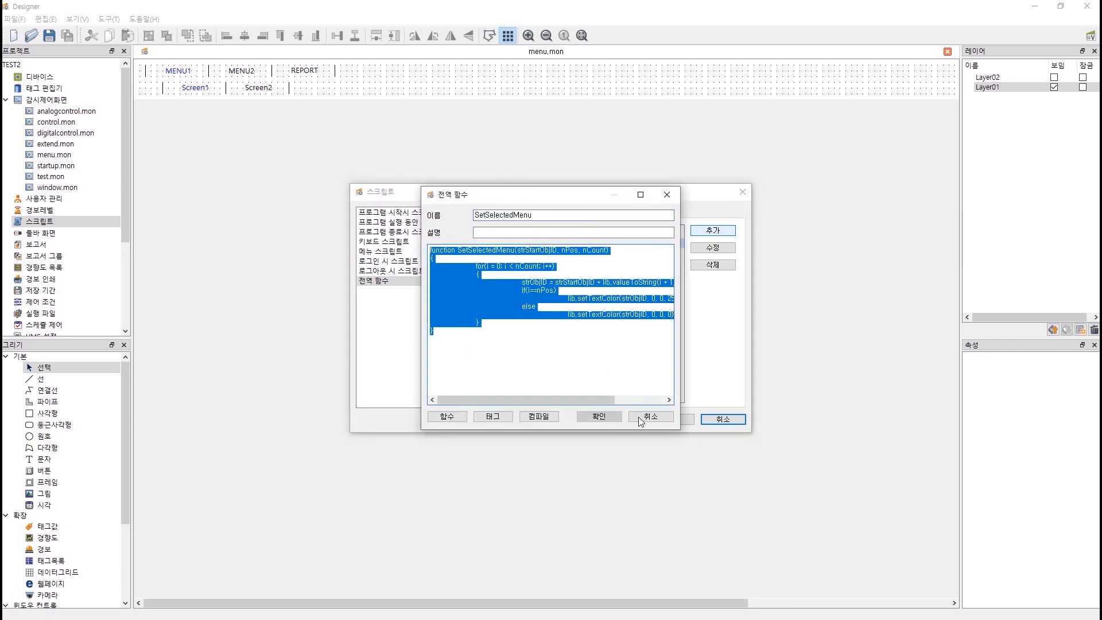
pyautogui.click(638, 416)
pyautogui.click(659, 419)
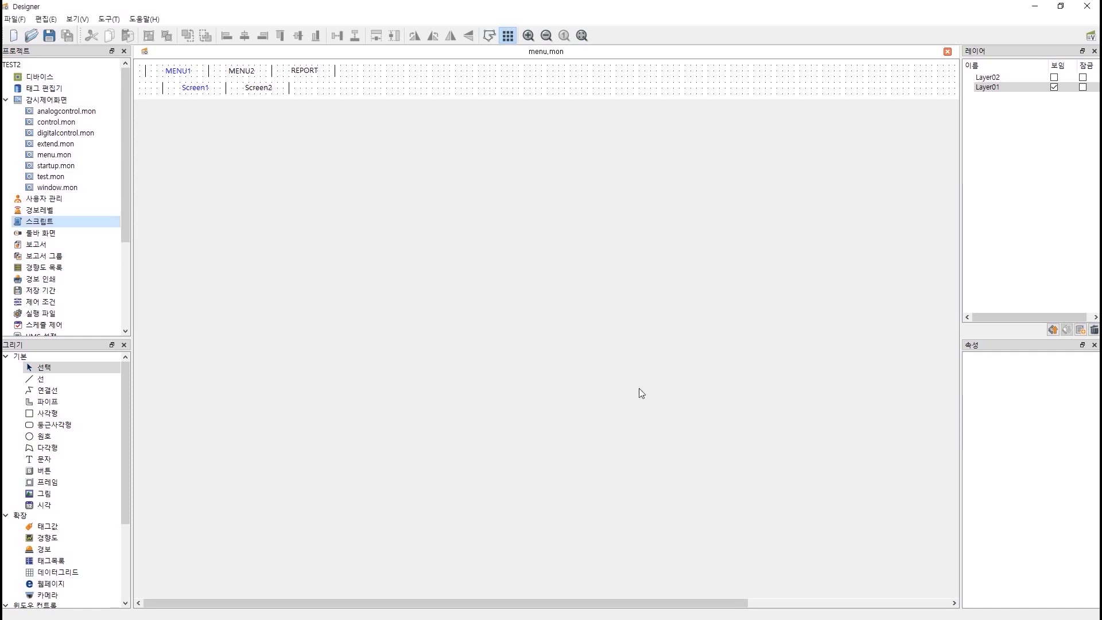
# Select Screen2, enable its mouse-release action and open that script.
pyautogui.click(257, 88)
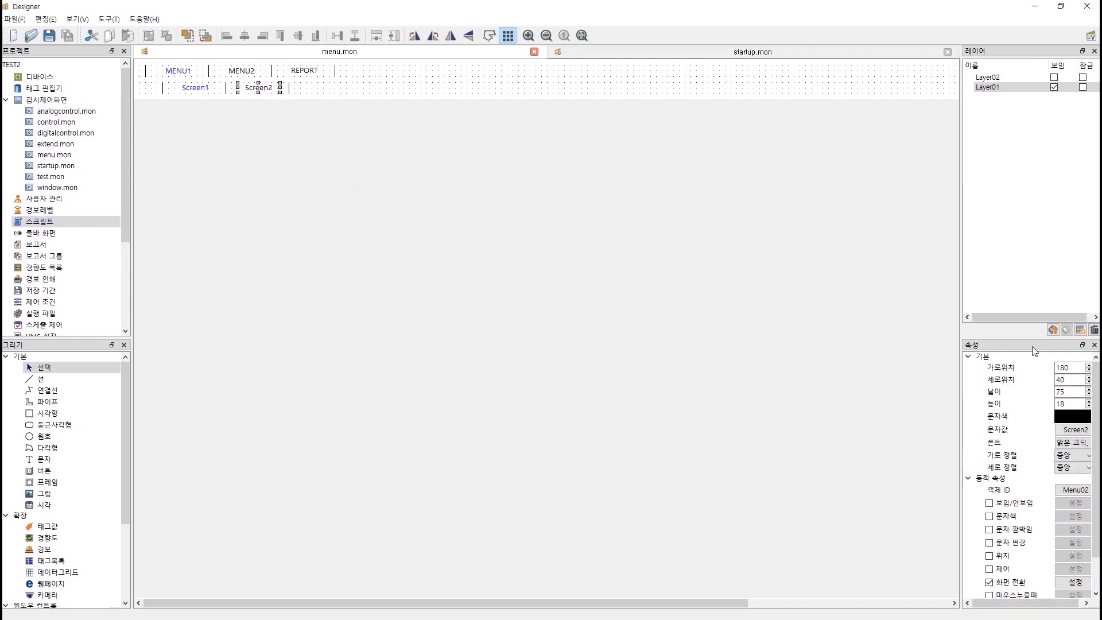
pyautogui.scroll(-1, 1027, 516)
pyautogui.click(986, 587)
pyautogui.click(1071, 588)
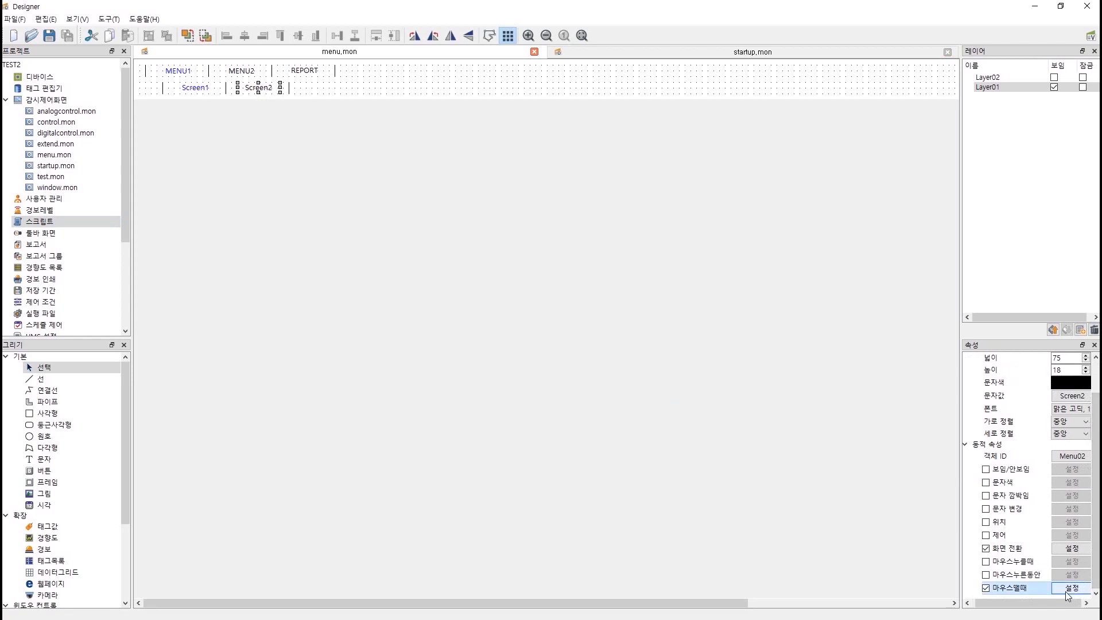
# Trim the script to SetSelectedMenu("Menu", 1, 2), compile successfully, apply and close.
pyautogui.moveTo(449, 304); pyautogui.dragTo(414, 206)
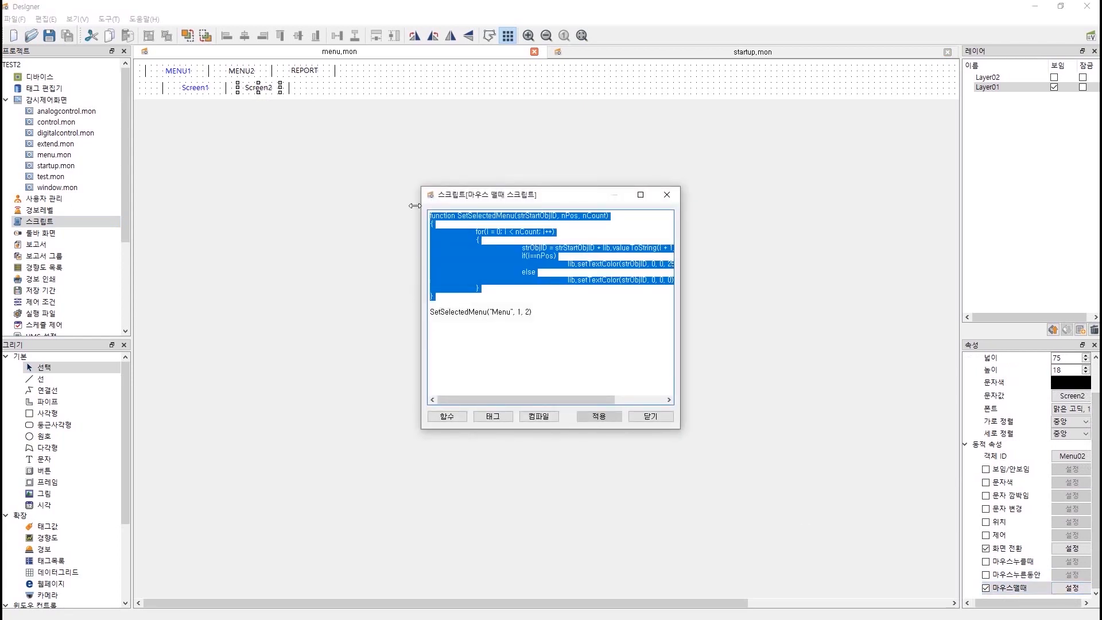
pyautogui.press('Delete')
pyautogui.press('Delete')
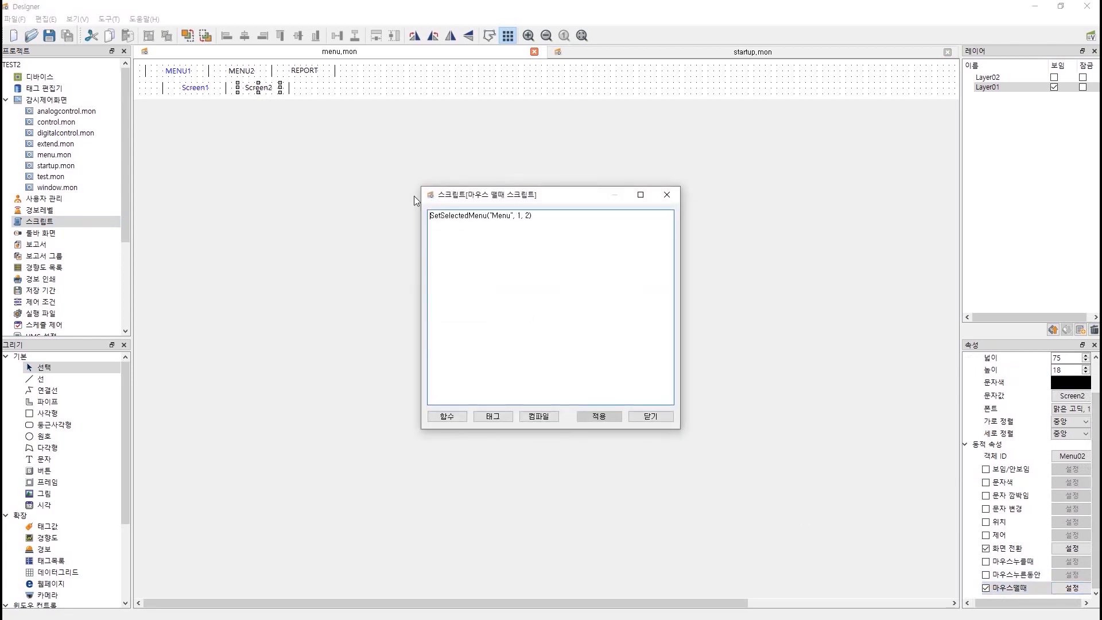
pyautogui.click(539, 416)
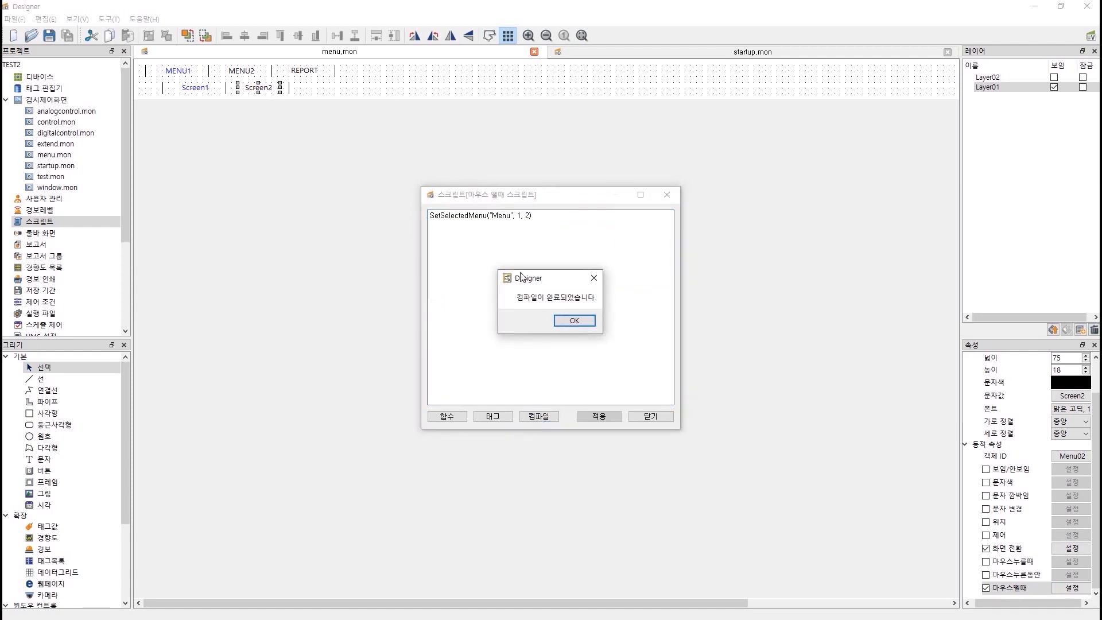
pyautogui.click(577, 322)
pyautogui.click(597, 416)
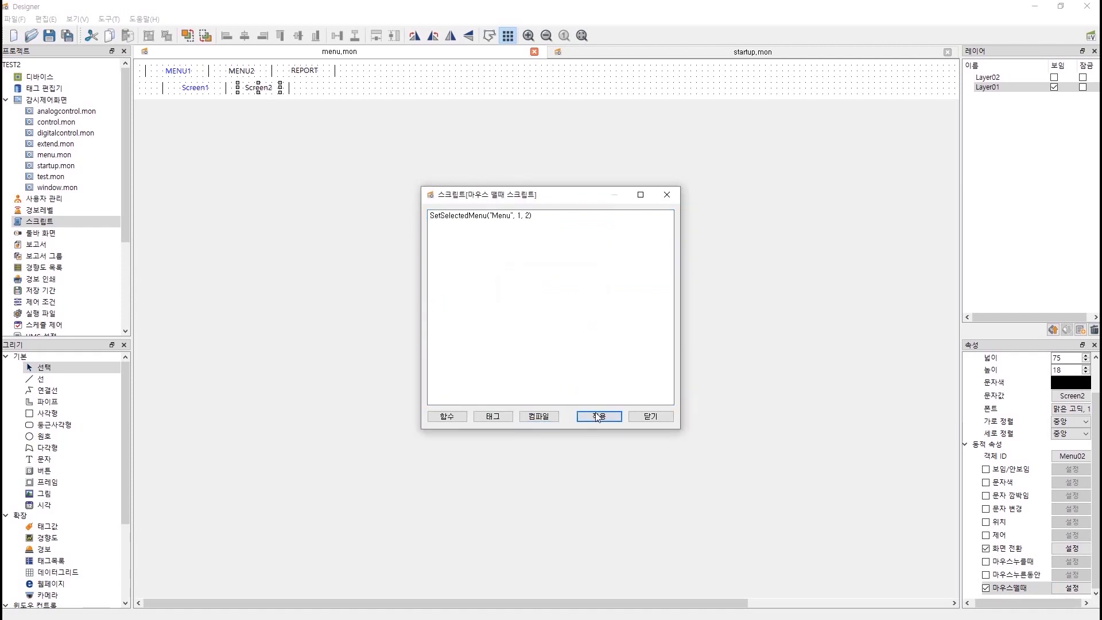
pyautogui.click(658, 419)
pyautogui.click(196, 88)
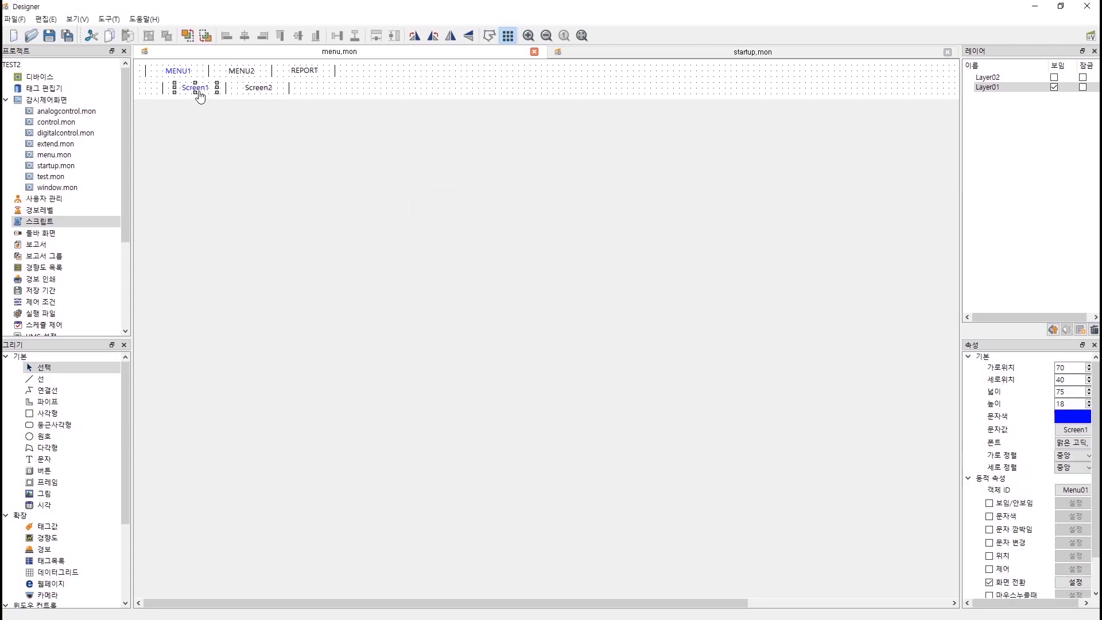
# Trim Screen1's mouse-release script to SetSelectedMenu("Menu", 0, 2), then compile and apply it.
pyautogui.scroll(-3, 1067, 545)
pyautogui.click(1083, 589)
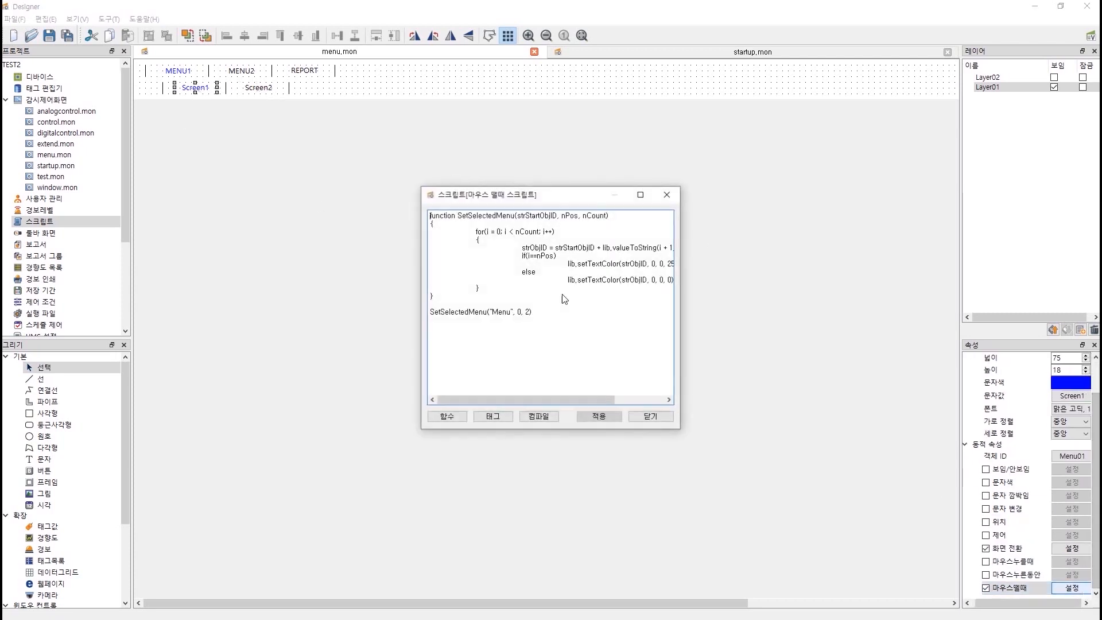
pyautogui.moveTo(435, 296); pyautogui.dragTo(392, 186)
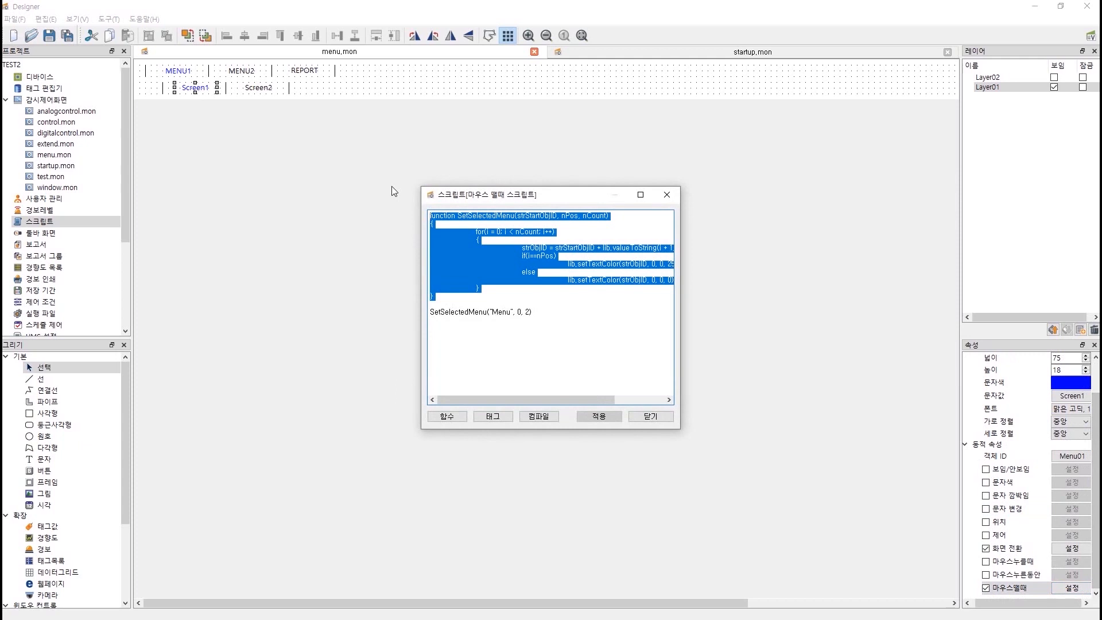
pyautogui.press('Delete')
pyautogui.press('Delete')
pyautogui.hotkey('ctrl', 'a')
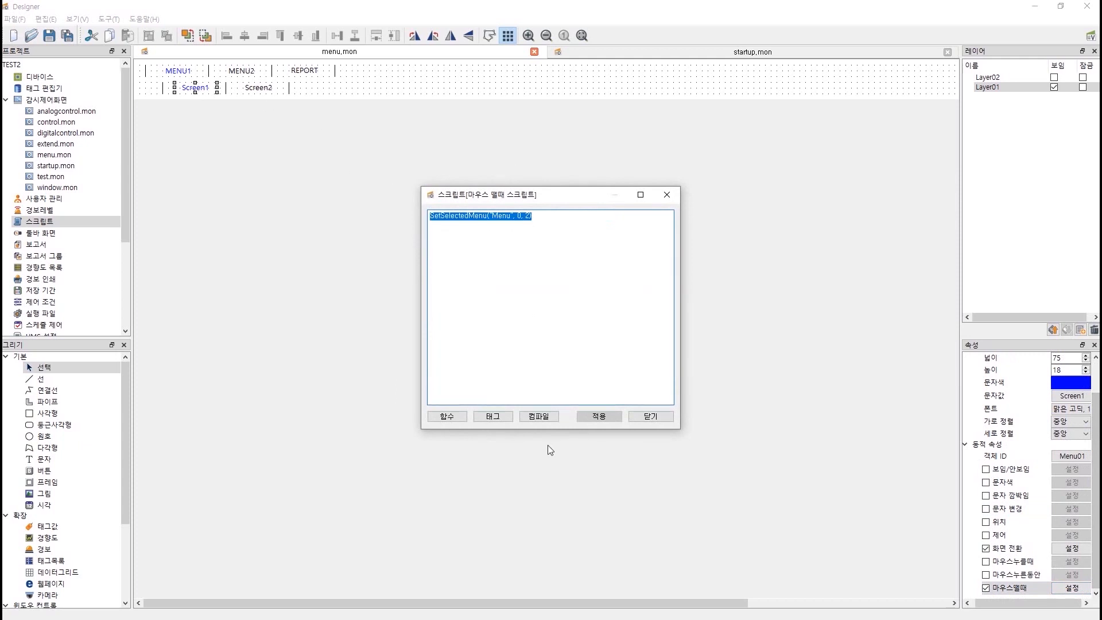
pyautogui.click(539, 416)
pyautogui.click(573, 324)
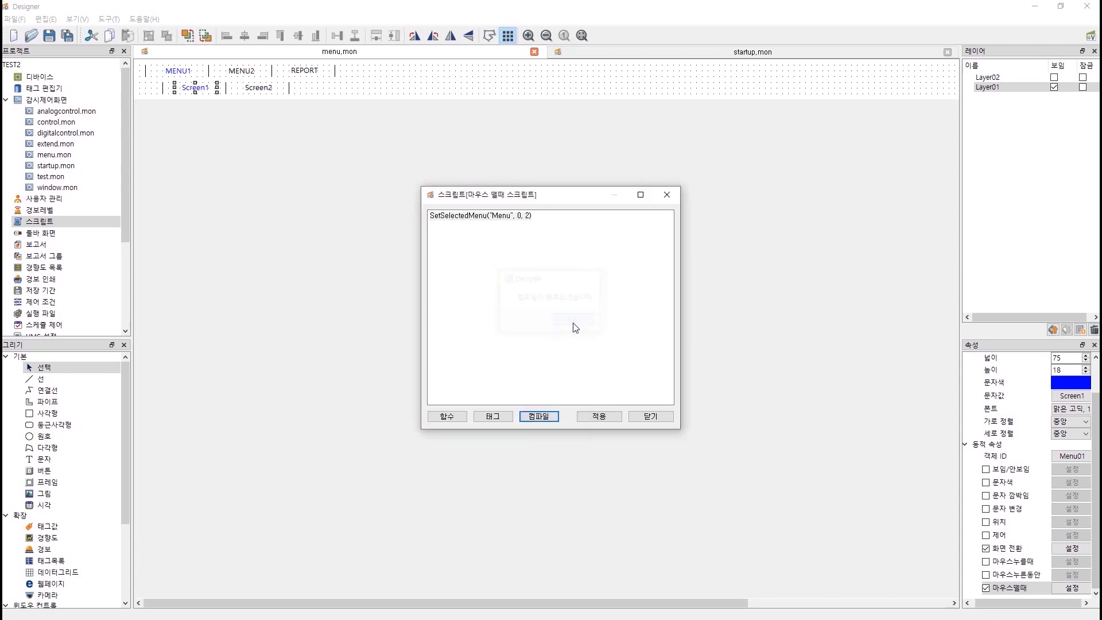
pyautogui.click(595, 418)
# Close Screen1's script, show Layer02, and open the Alarm item's mouse-release script.
pyautogui.click(653, 418)
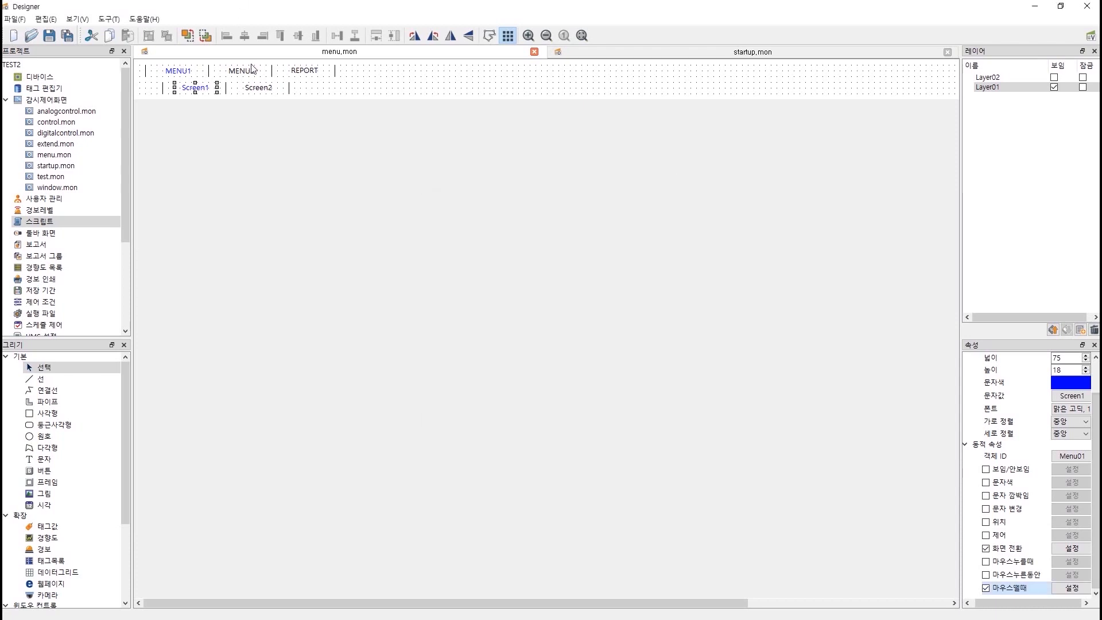
pyautogui.click(1054, 87)
pyautogui.click(1053, 77)
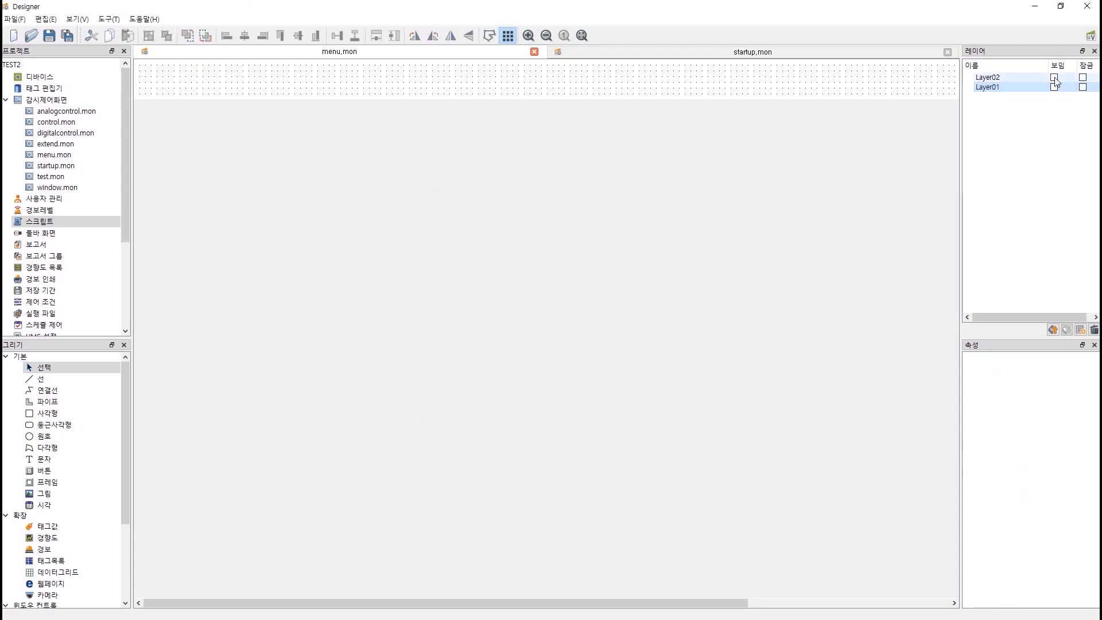
pyautogui.click(263, 92)
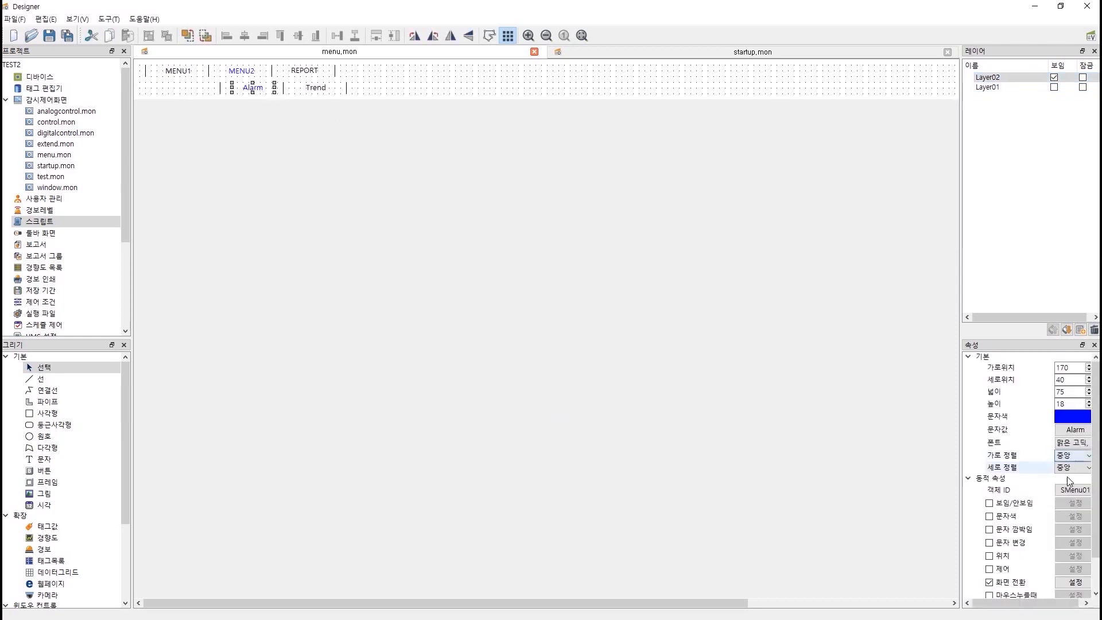
pyautogui.click(1097, 585)
pyautogui.click(989, 587)
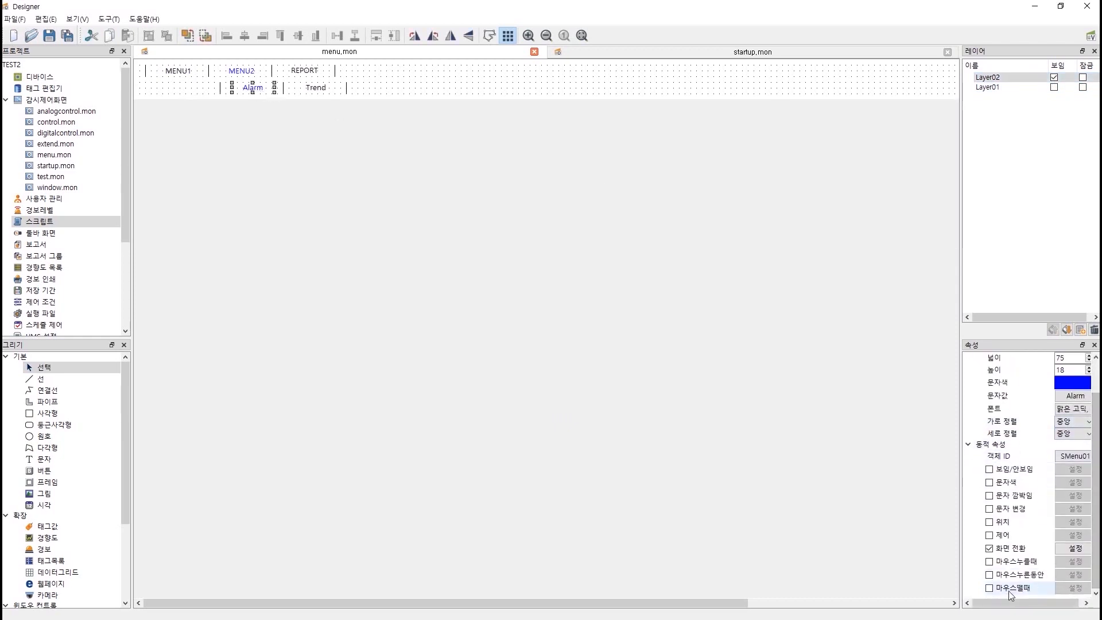
pyautogui.click(1067, 589)
# Enter SetSelectedMenu("SMenu", 0, 2) for Alarm, then compile, apply and close.
pyautogui.write('SetSelectedMenu("Menu",10,2)')
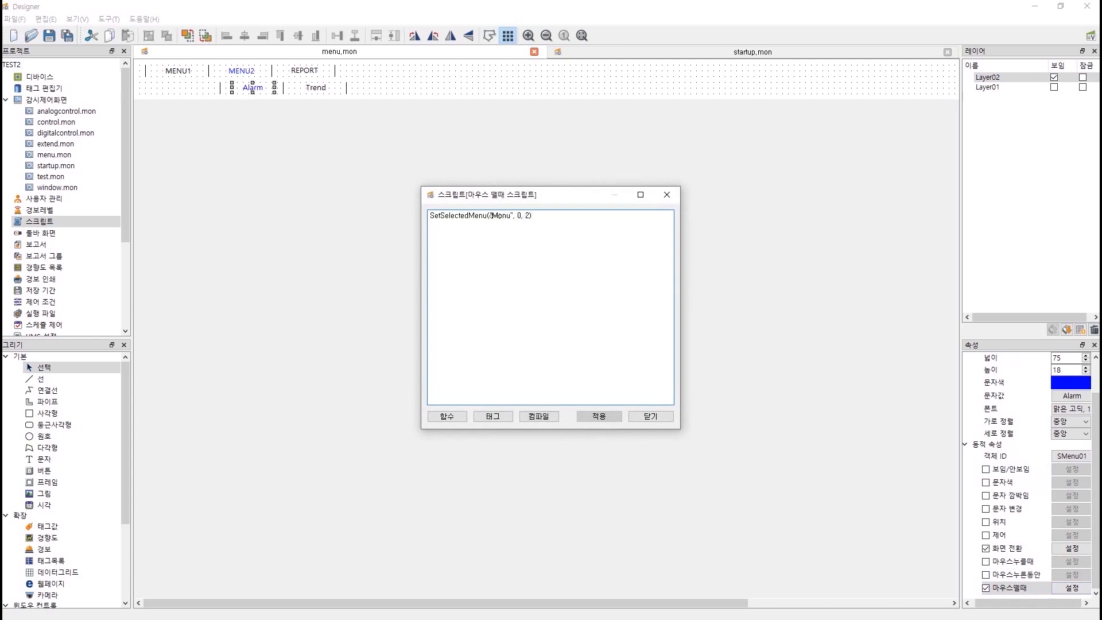
pyautogui.write('S')
pyautogui.hotkey('ctrl', 'a')
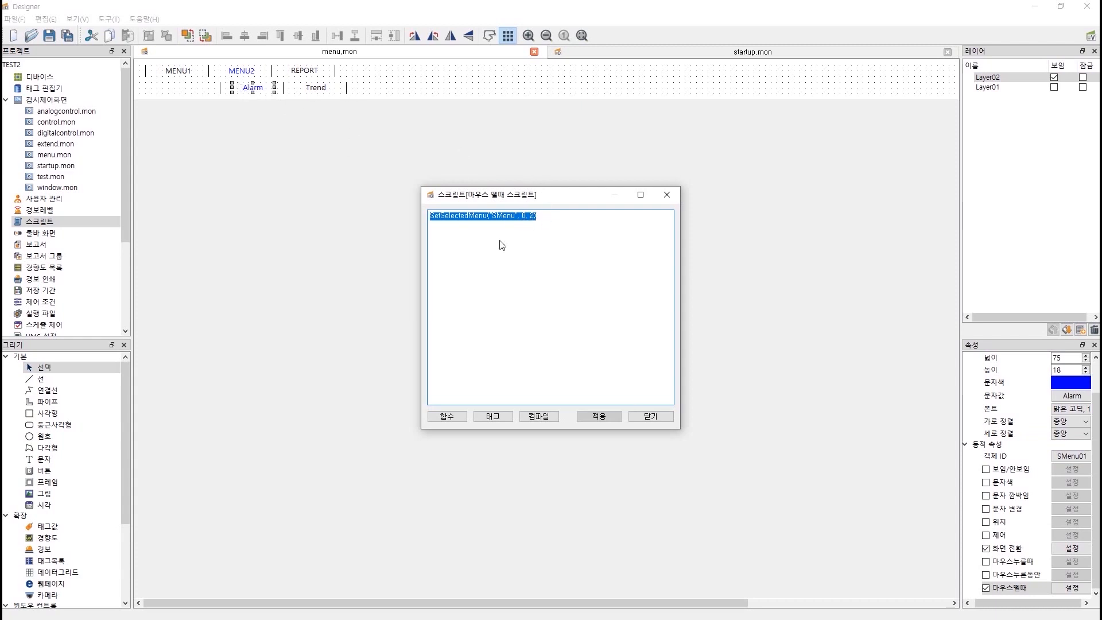
pyautogui.click(539, 416)
pyautogui.click(574, 321)
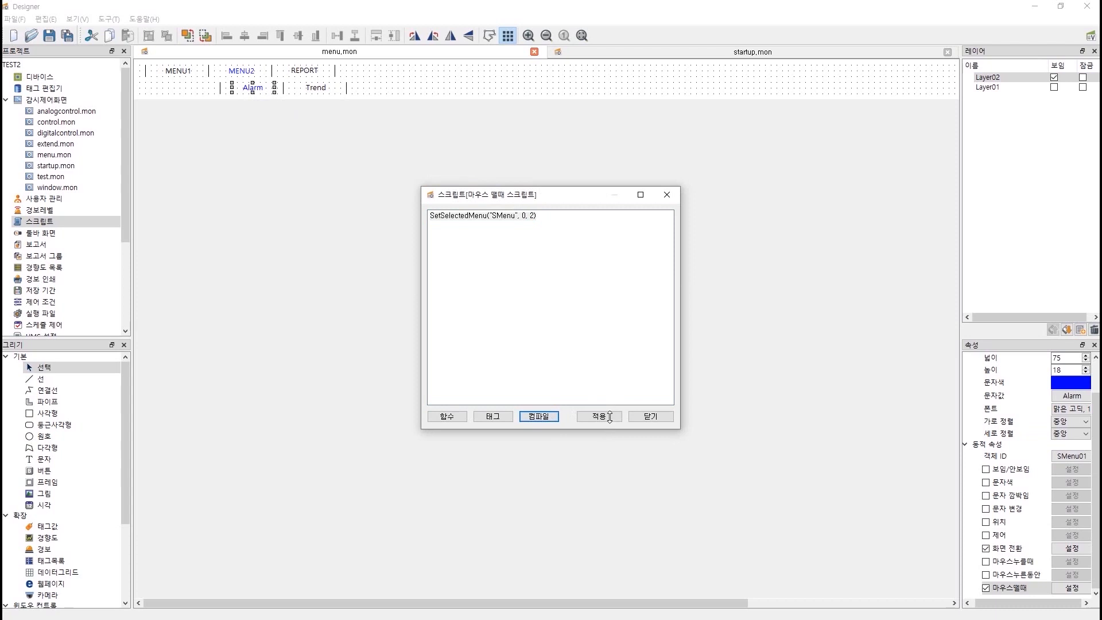
pyautogui.click(609, 416)
pyautogui.click(642, 417)
# Change Trend's mouse-release script to SetSelectedMenu("SMenu", 1, 2) and compile it.
pyautogui.click(322, 92)
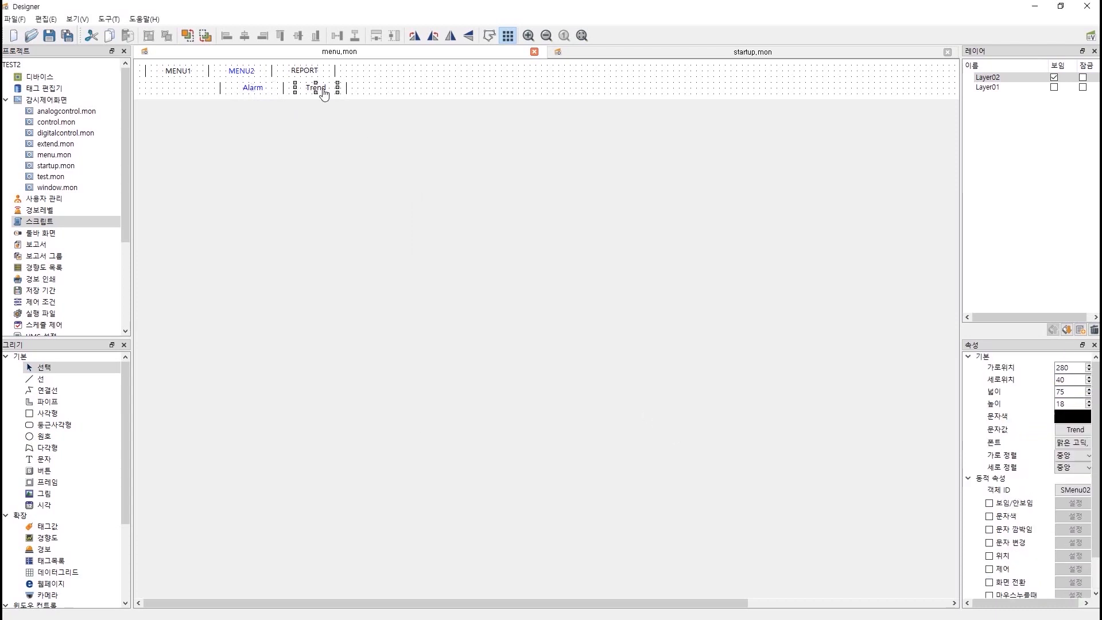
pyautogui.scroll(-2, 1029, 584)
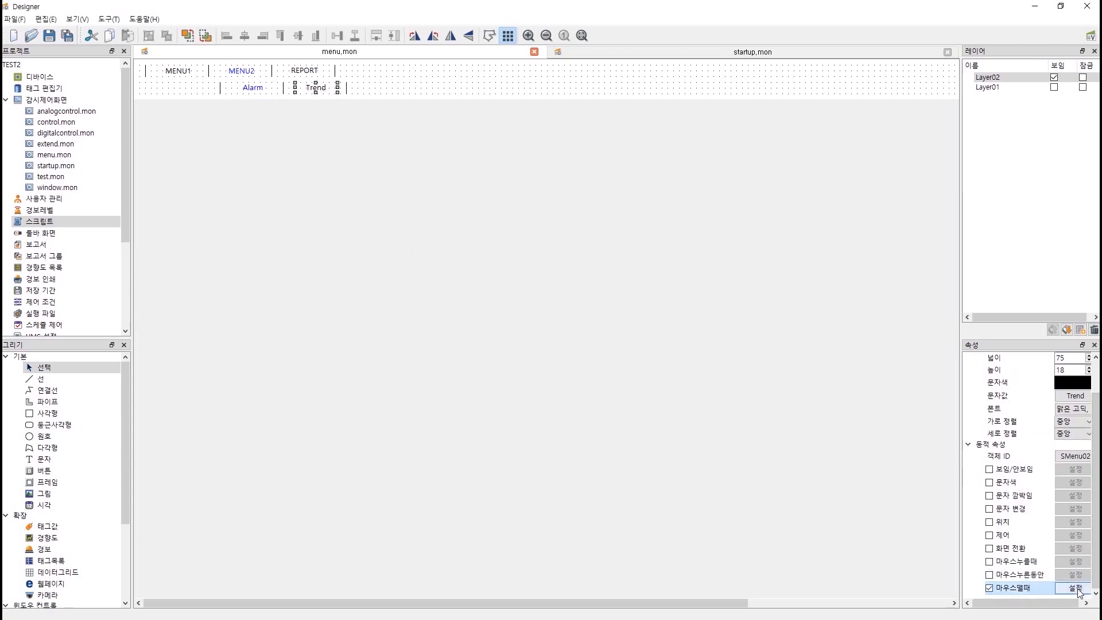
pyautogui.click(1078, 590)
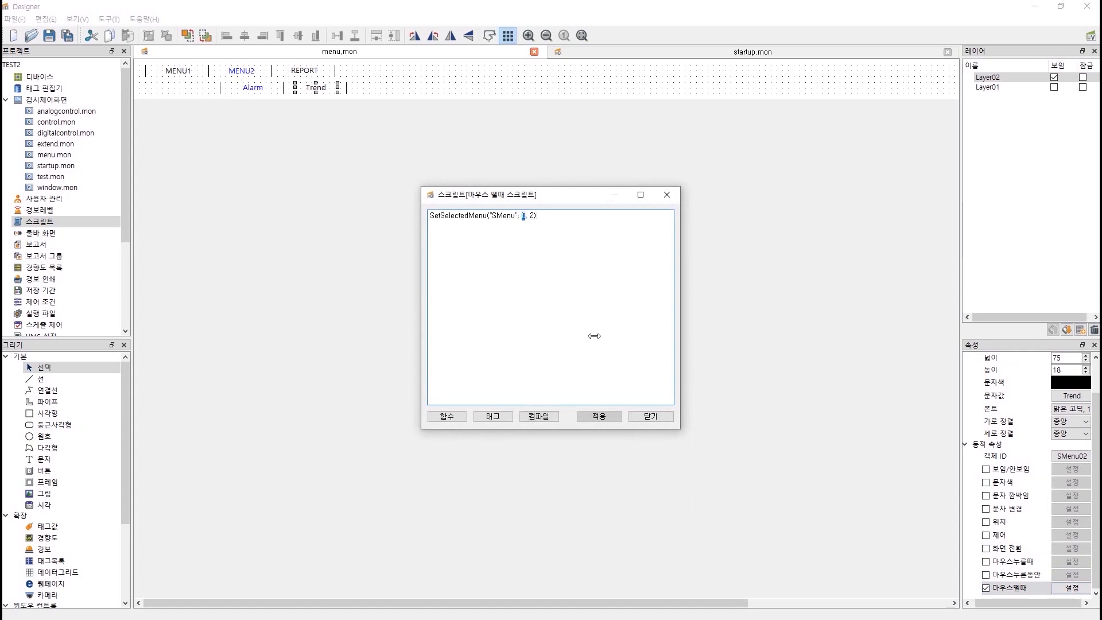
pyautogui.click(539, 416)
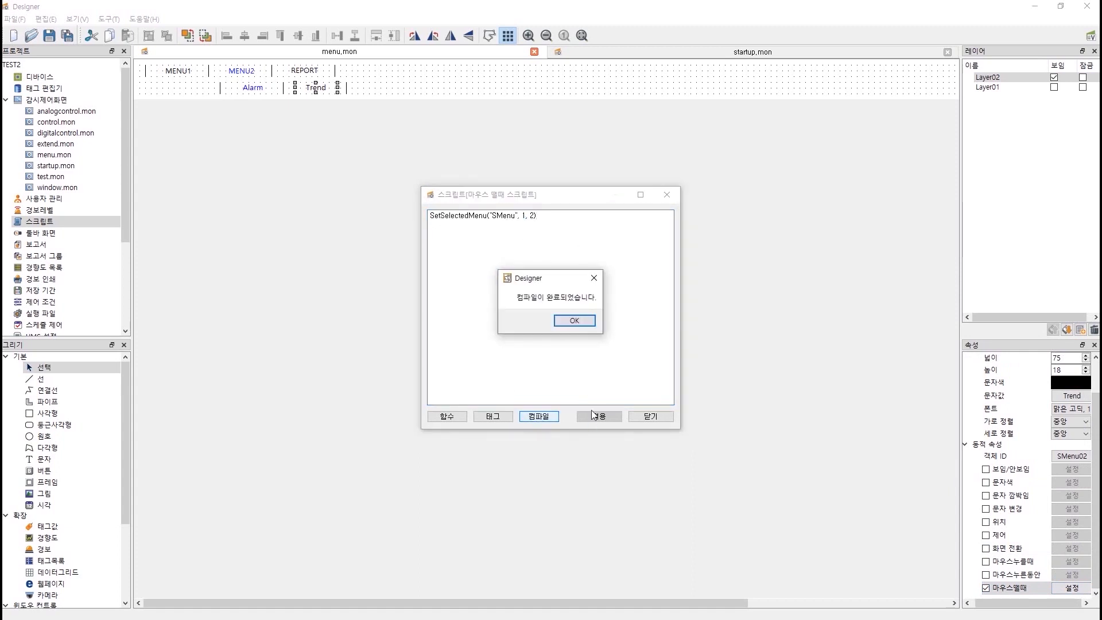
pyautogui.click(575, 321)
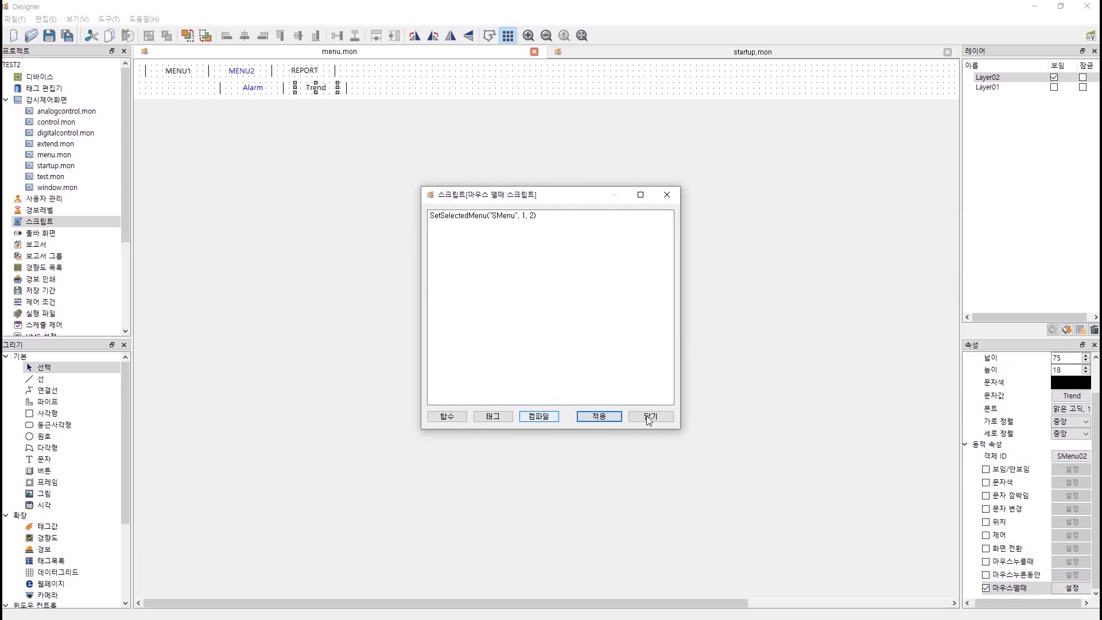
pyautogui.click(650, 416)
# Make Trend switch to the window.mon screen.
pyautogui.click(985, 548)
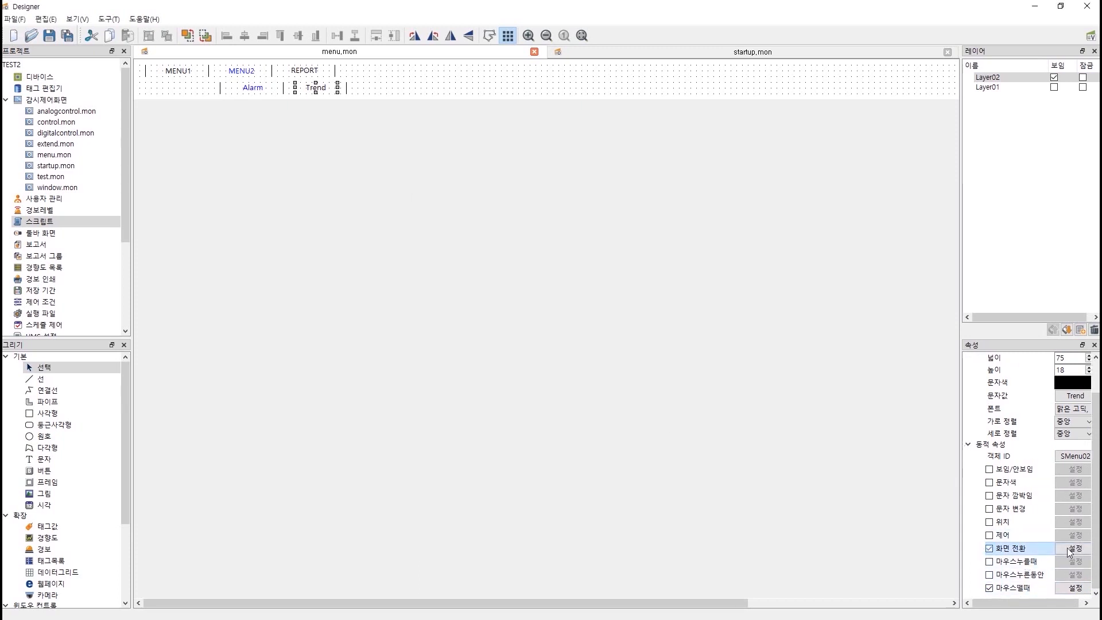
pyautogui.click(1070, 550)
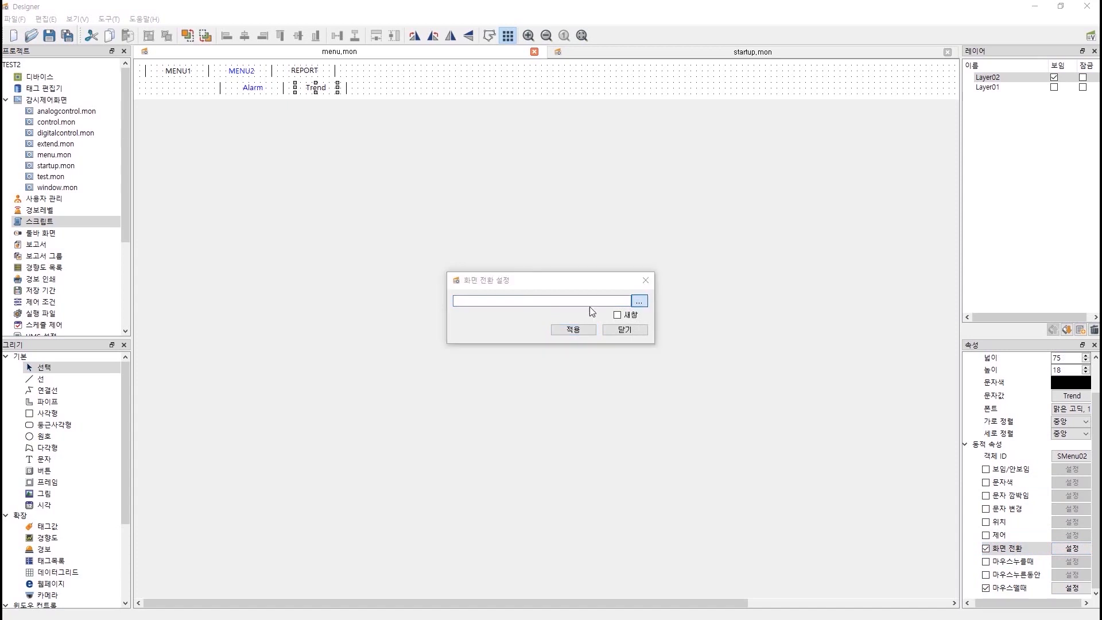
pyautogui.click(639, 301)
pyautogui.doubleClick(590, 358)
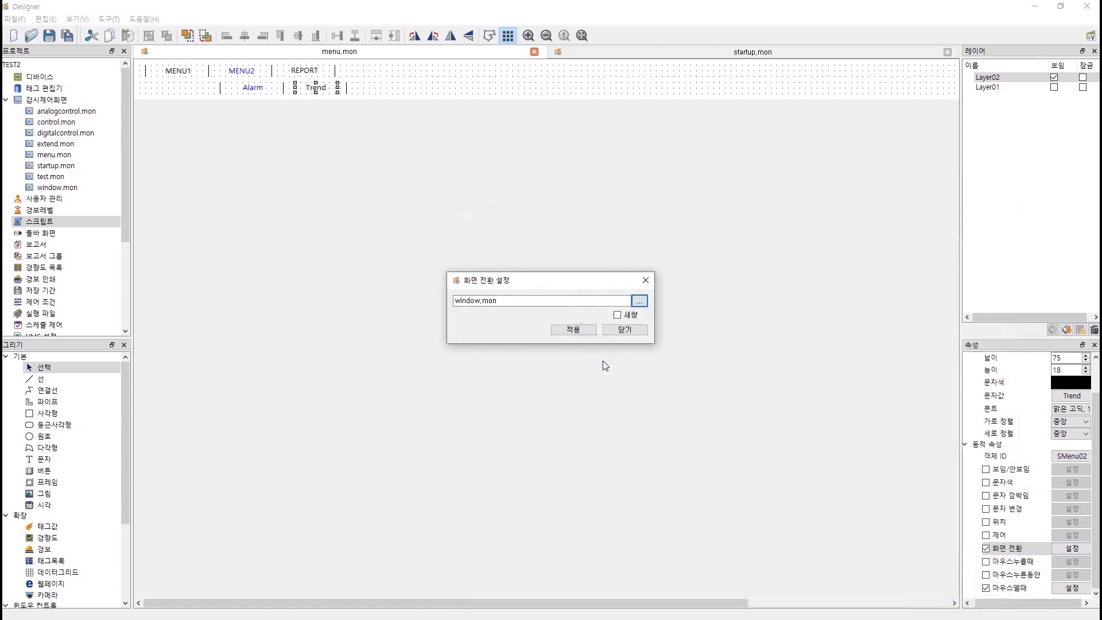
pyautogui.click(624, 330)
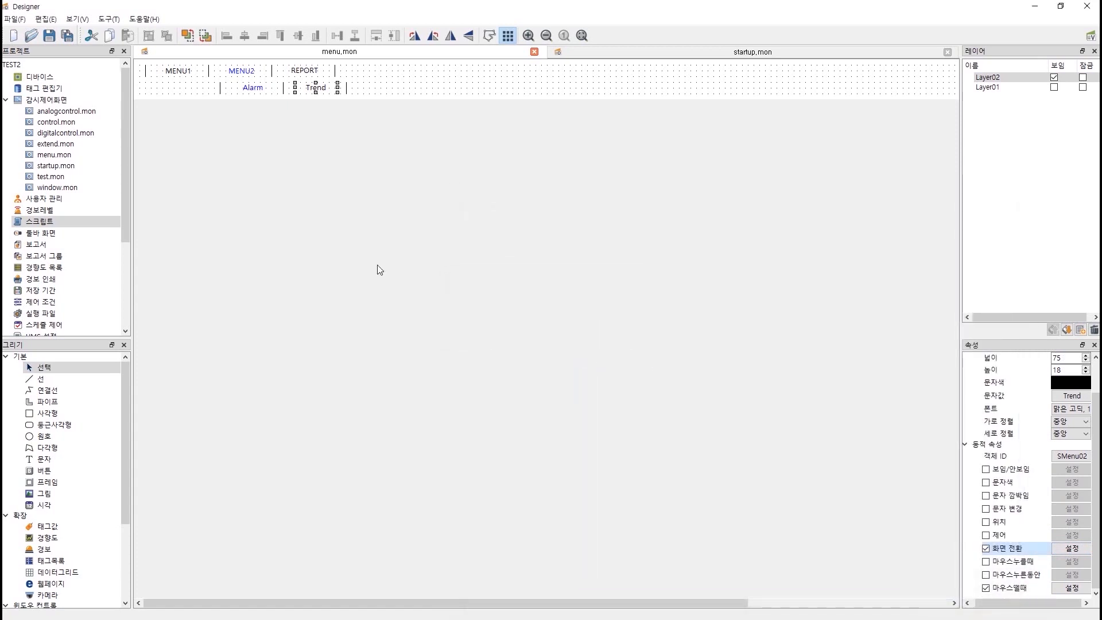
# Save menu.mon and show Layer01 again instead of Layer02.
pyautogui.click(362, 230)
pyautogui.hotkey('ctrl', 's')
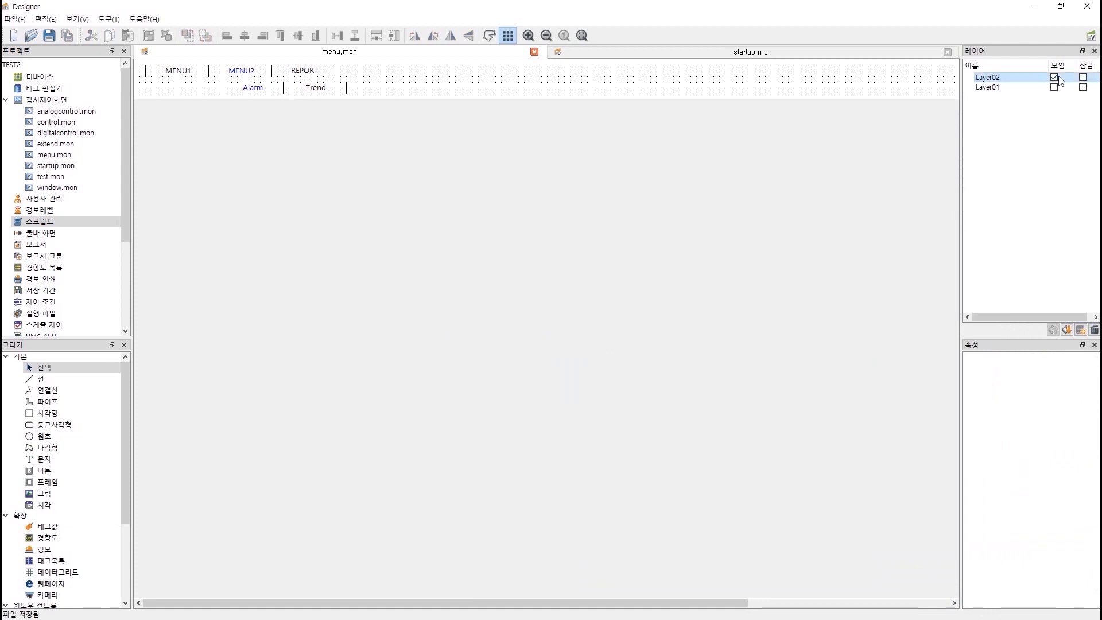
pyautogui.click(1054, 78)
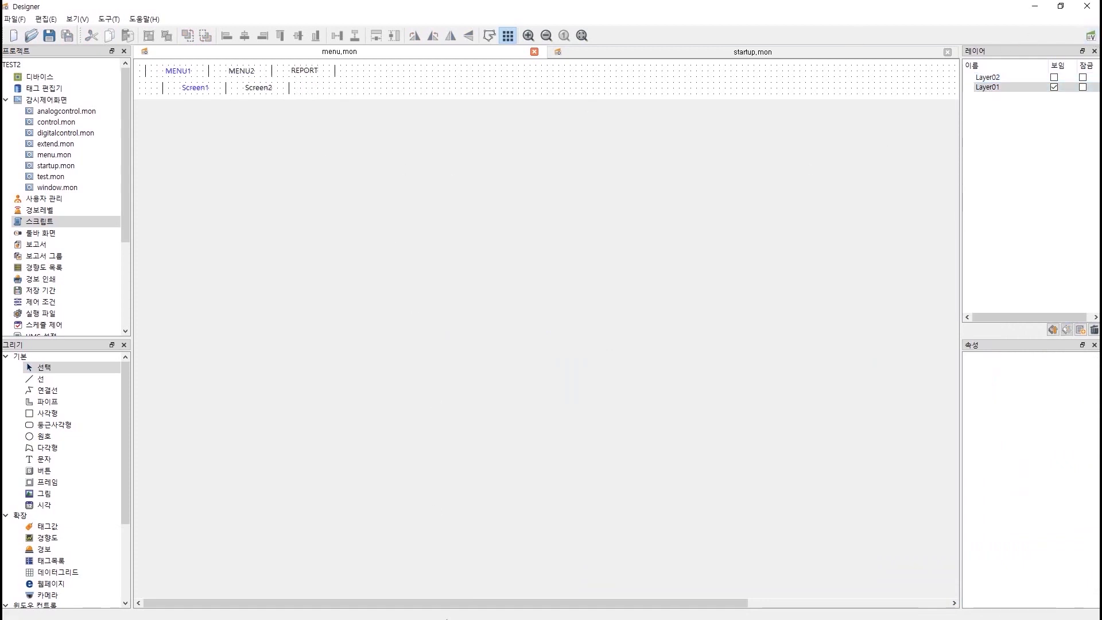
pyautogui.press('super')
pyautogui.click(576, 613)
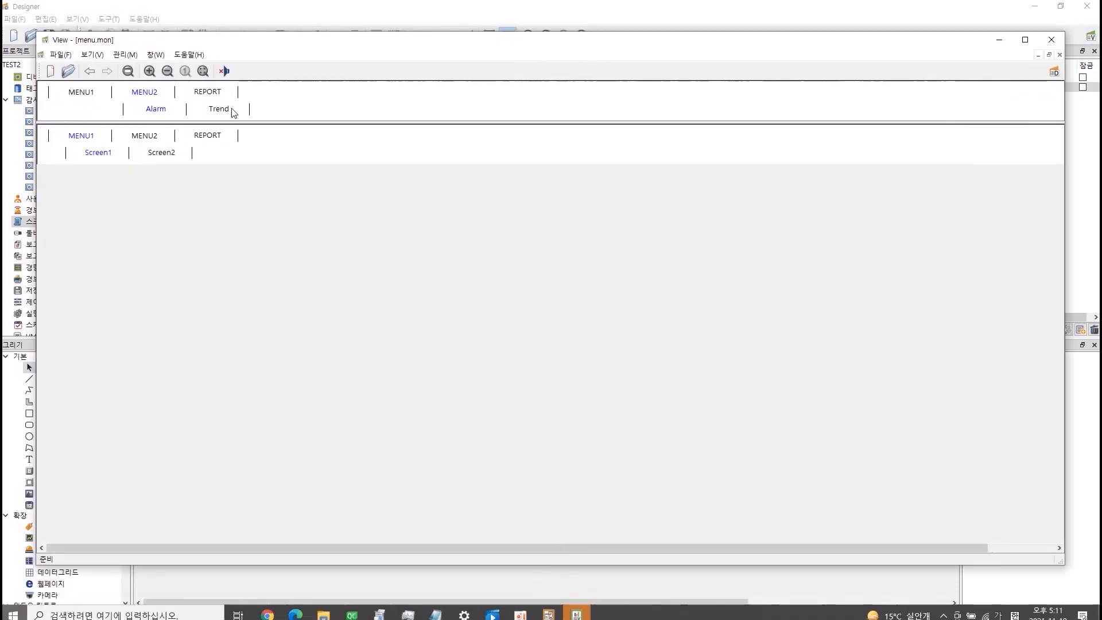
pyautogui.click(83, 94)
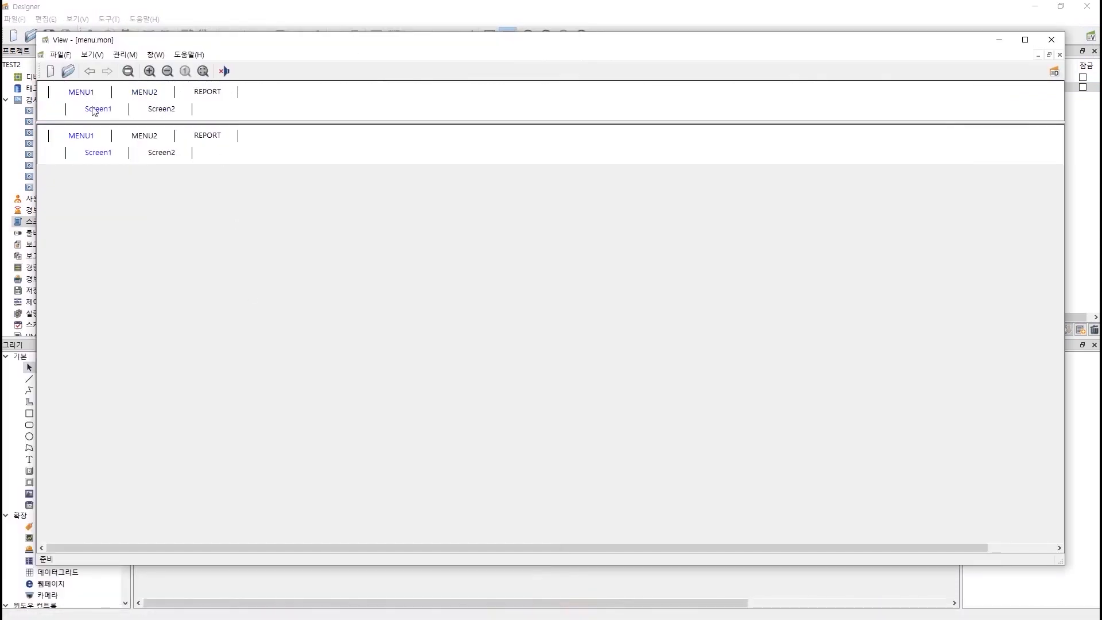
pyautogui.click(171, 111)
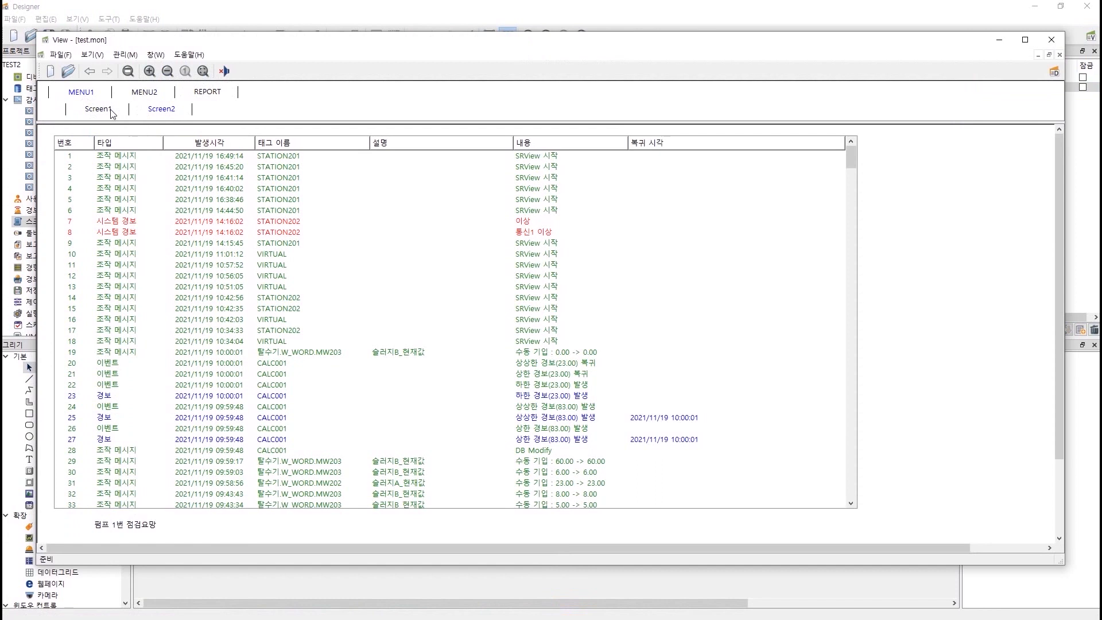
pyautogui.click(111, 112)
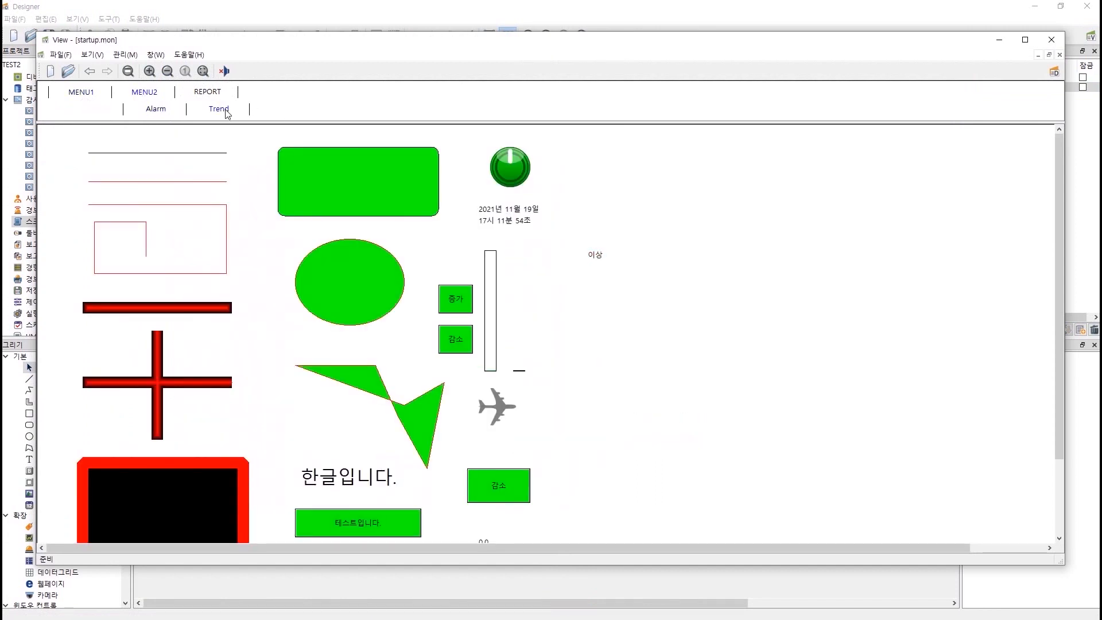
pyautogui.click(156, 110)
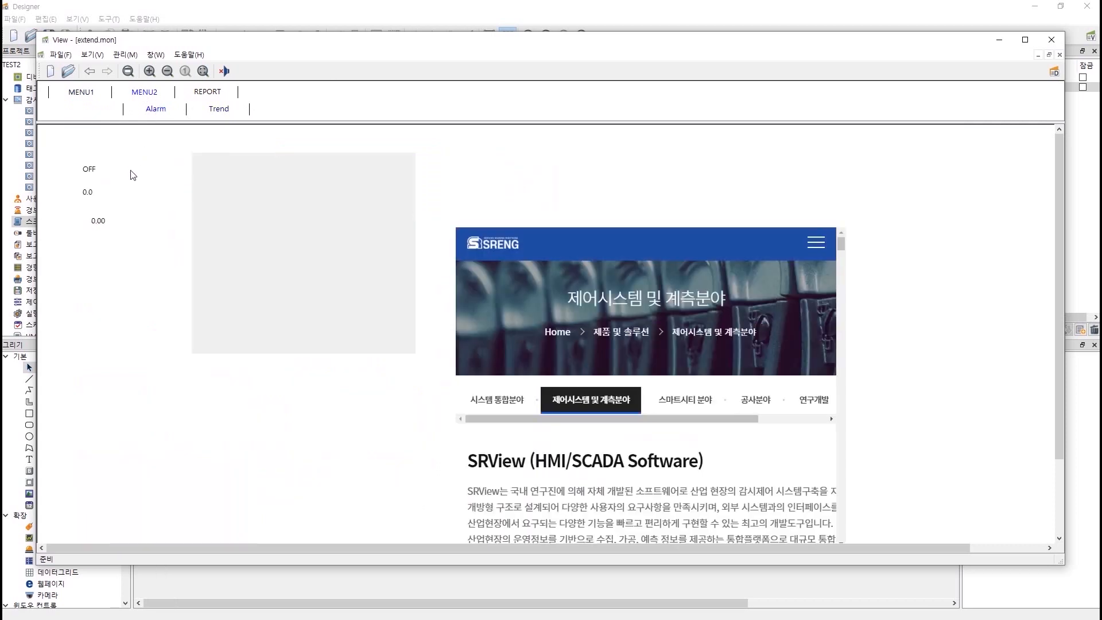
pyautogui.click(1051, 39)
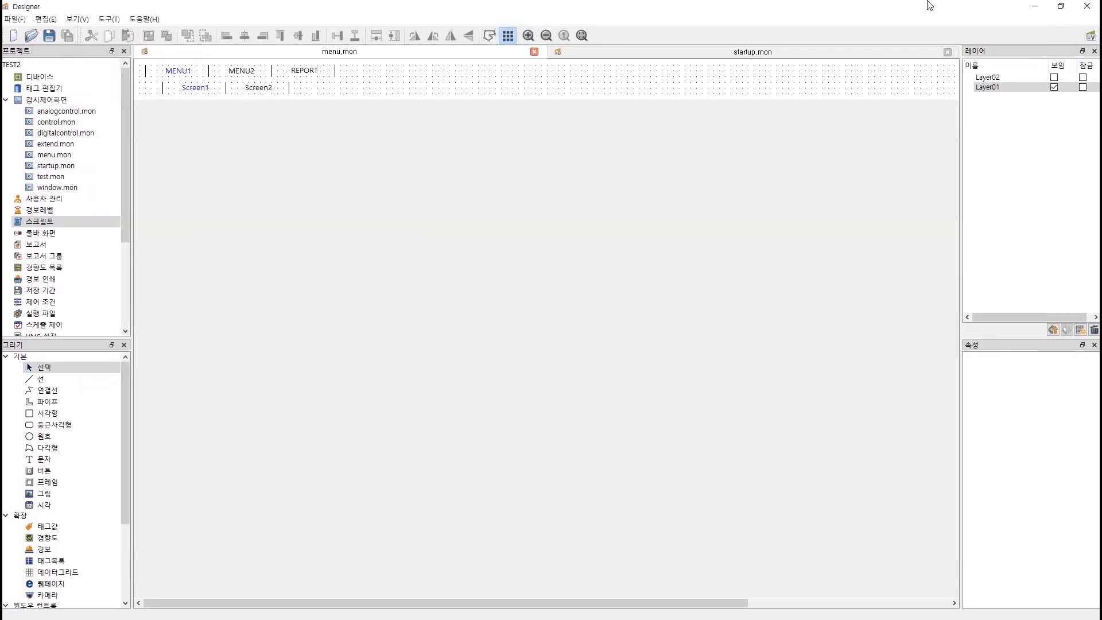
# Review the project's while-running and exit scripts without changes, then switch to startup.mon.
pyautogui.doubleClick(77, 221)
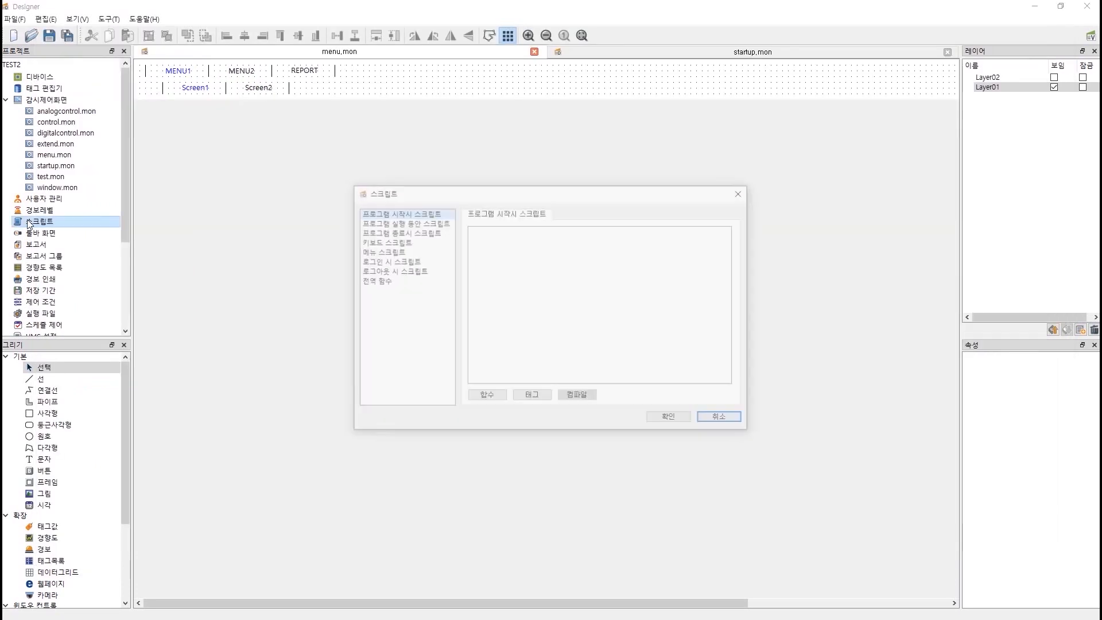
pyautogui.click(405, 224)
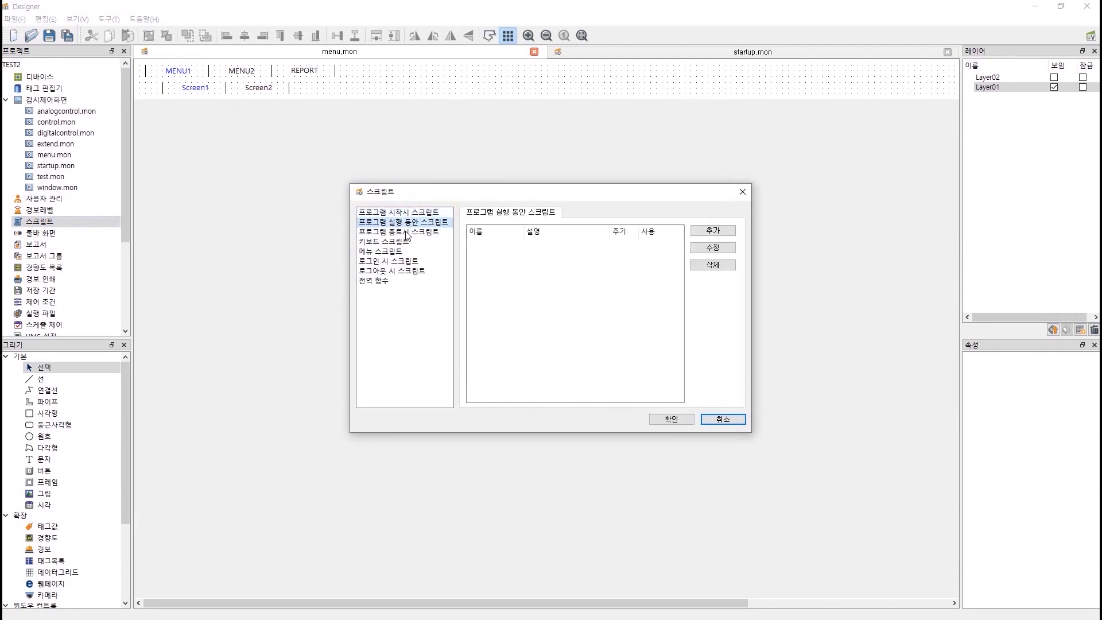
pyautogui.click(407, 232)
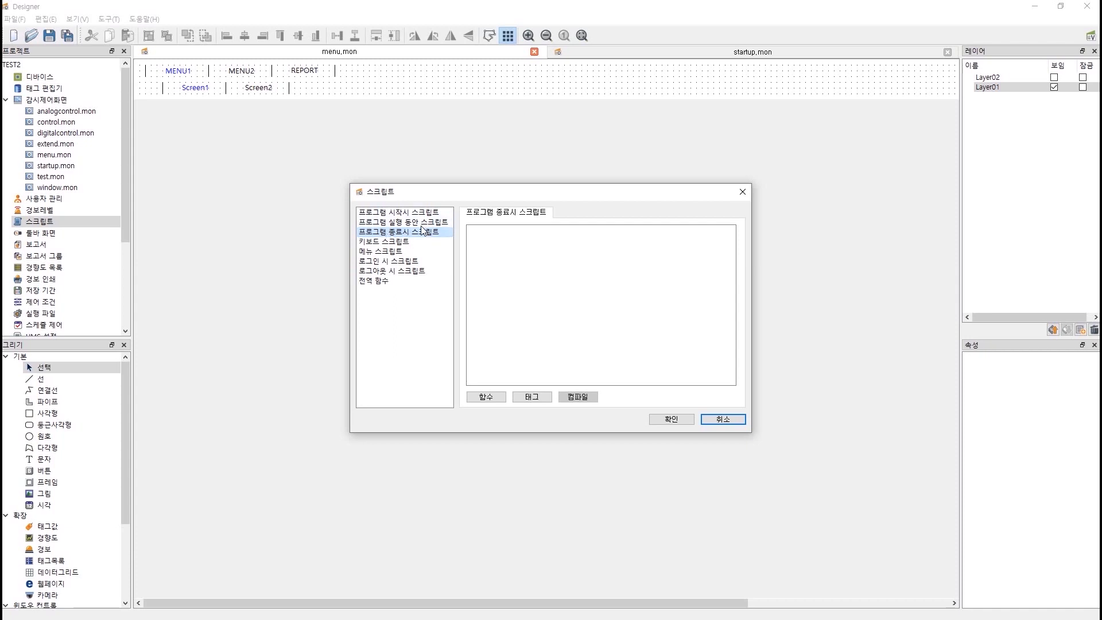
pyautogui.click(721, 419)
pyautogui.click(686, 54)
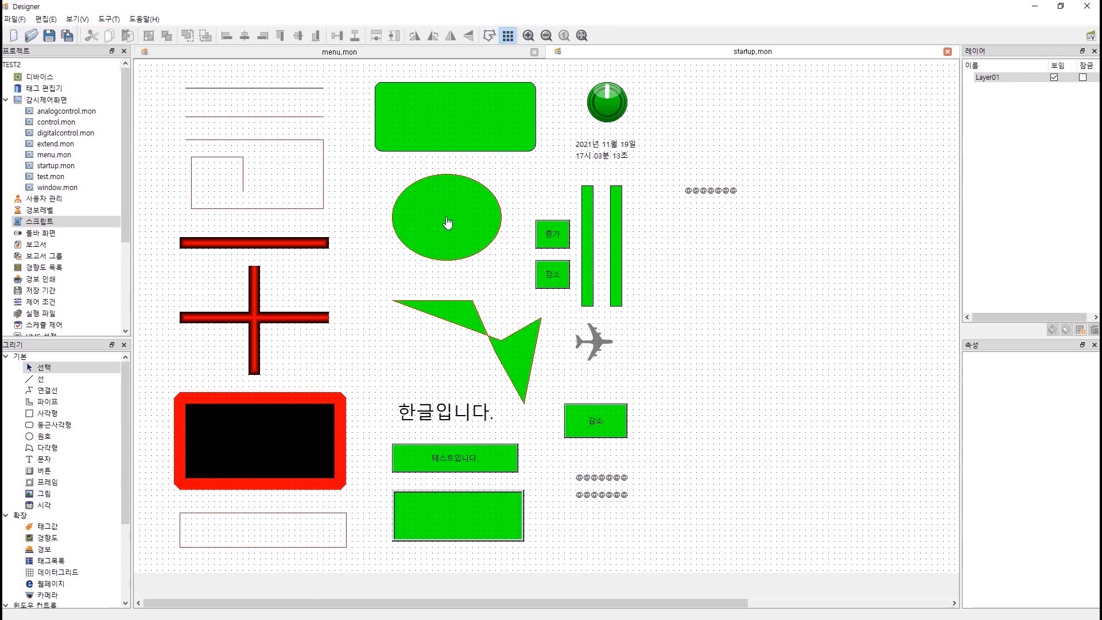
# In startup.mon's screen properties, check the 열릴때, 열린동안 and 닫힐때 scripts.
pyautogui.click(14, 19)
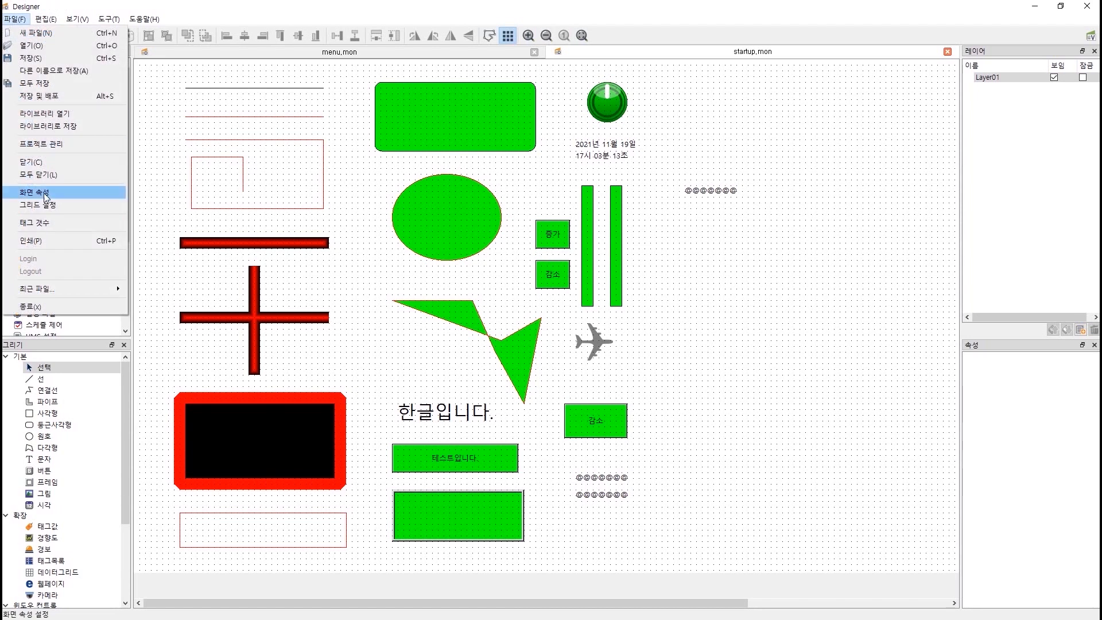
pyautogui.click(45, 193)
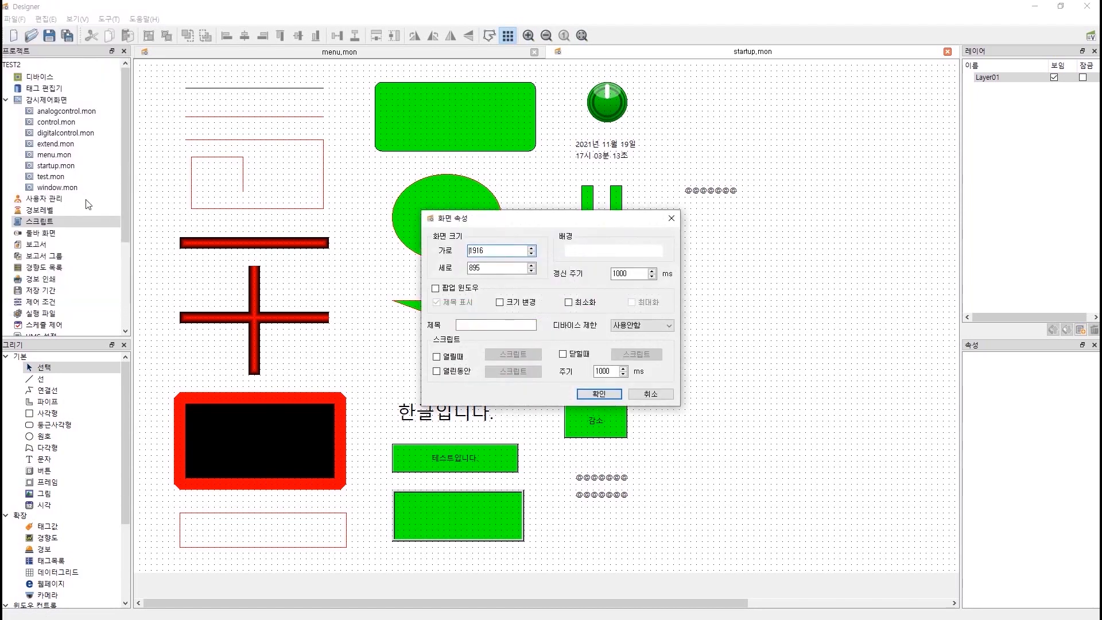
pyautogui.click(452, 356)
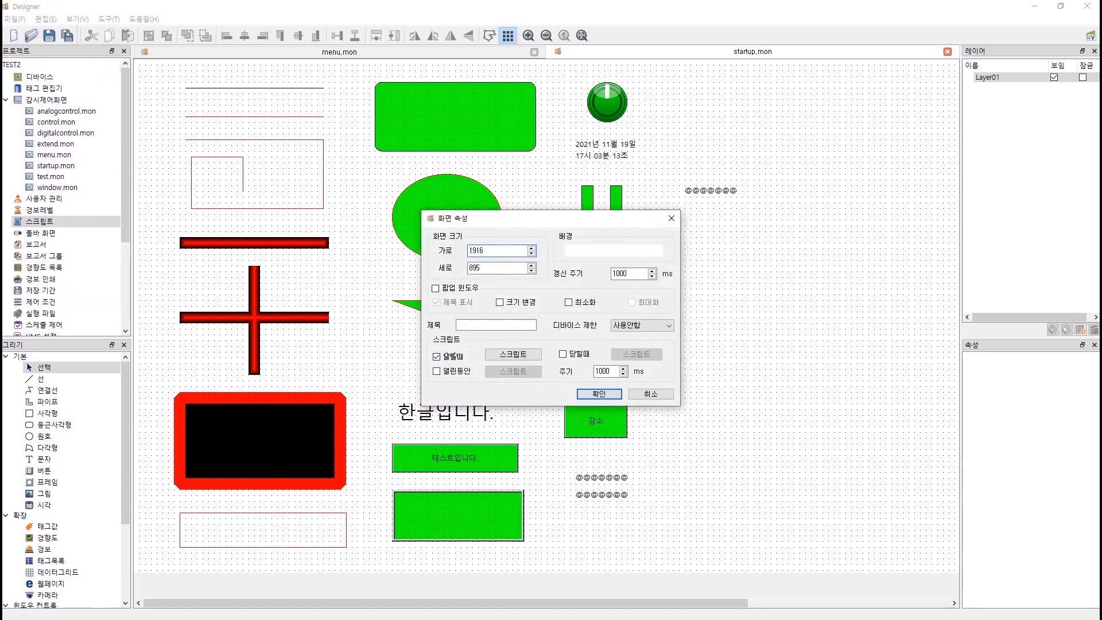
pyautogui.click(457, 371)
pyautogui.click(587, 354)
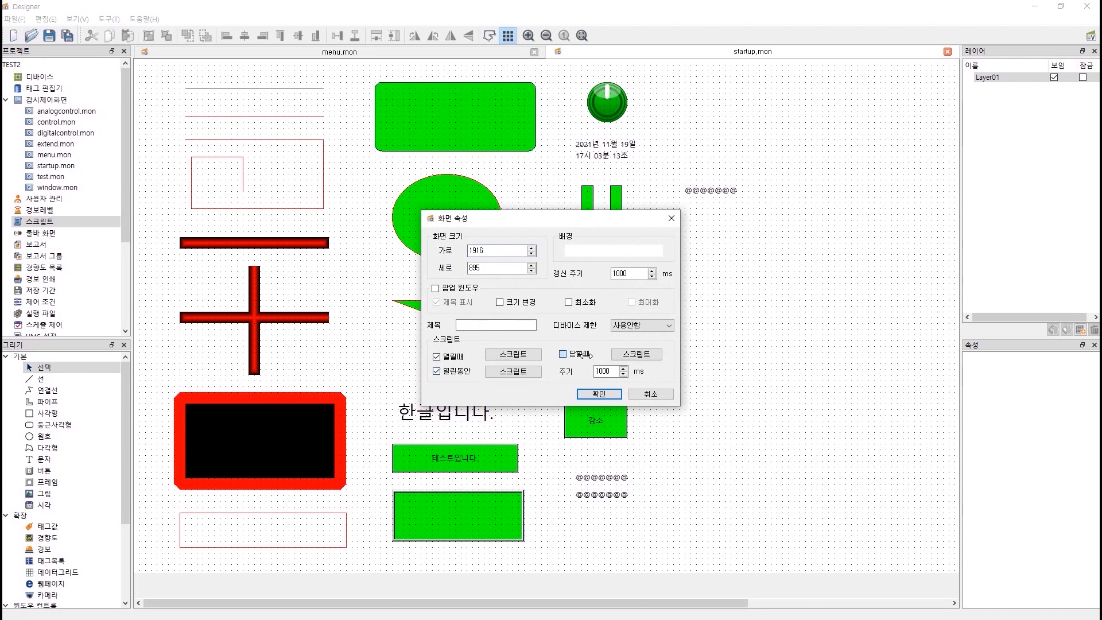